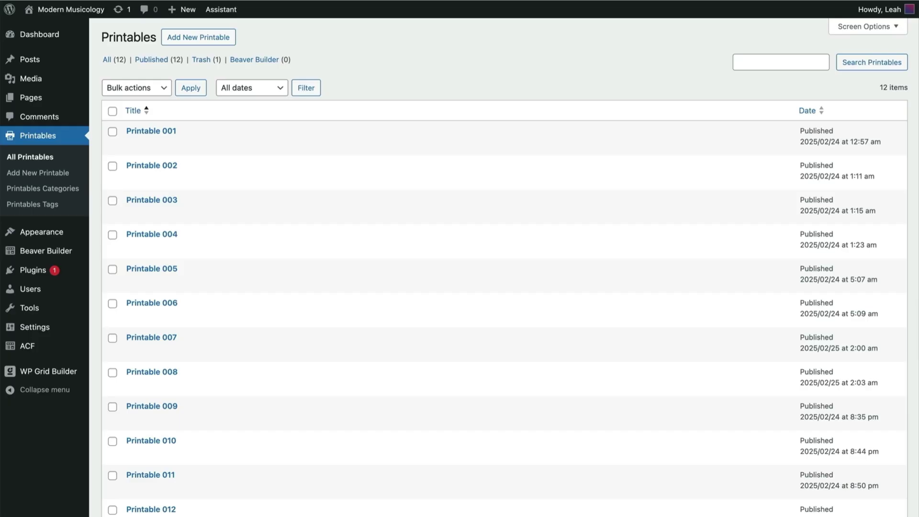
# - Open Printable 003 in the editor and scroll through its fields
pyautogui.click(168, 201)
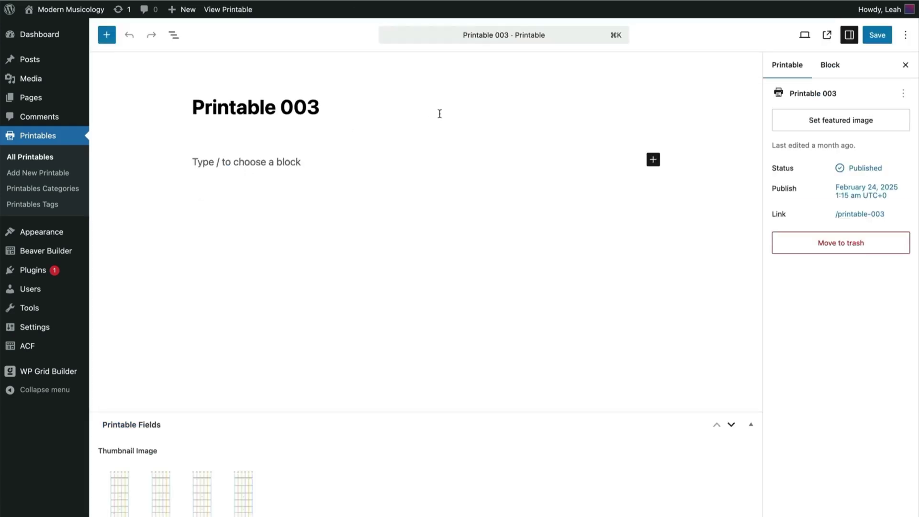
pyautogui.scroll(-5, 439, 116)
pyautogui.scroll(-3, 440, 117)
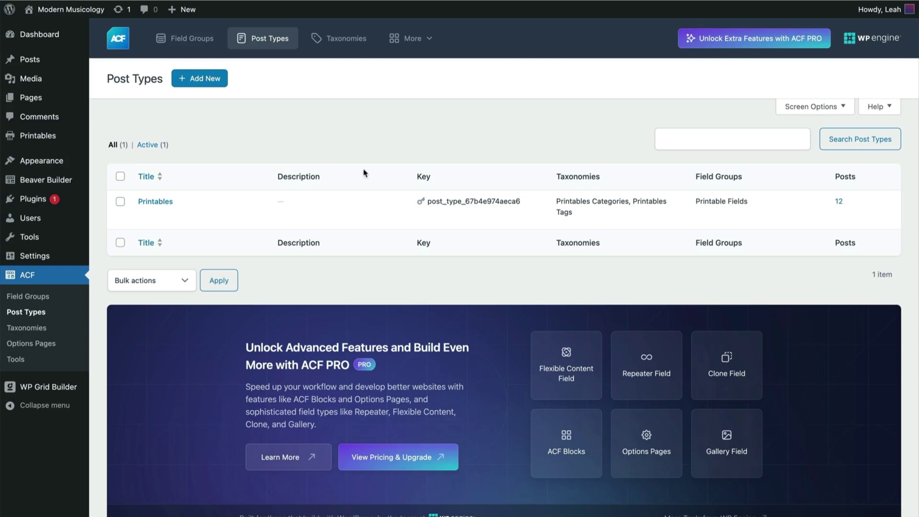
# - Open the Printables post type's settings under ACF Post Types
pyautogui.moveTo(194, 199)
pyautogui.click(160, 203)
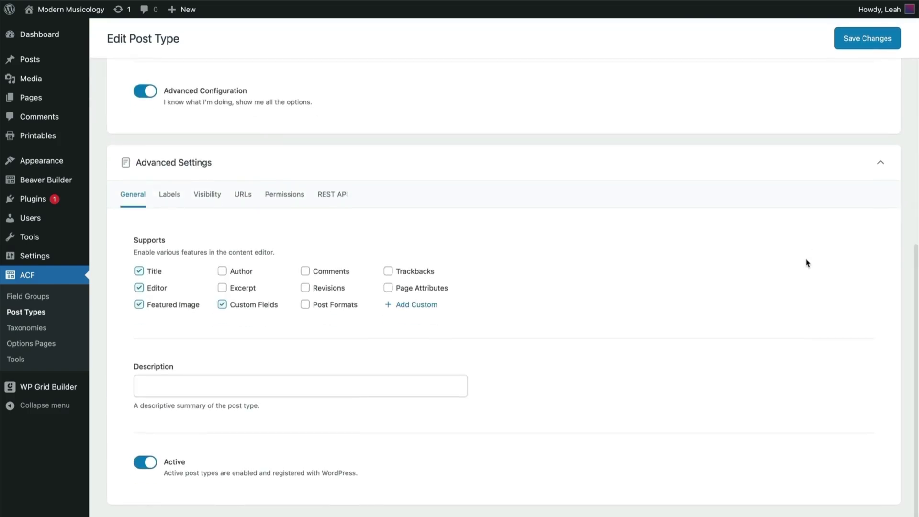
pyautogui.scroll(8, 805, 263)
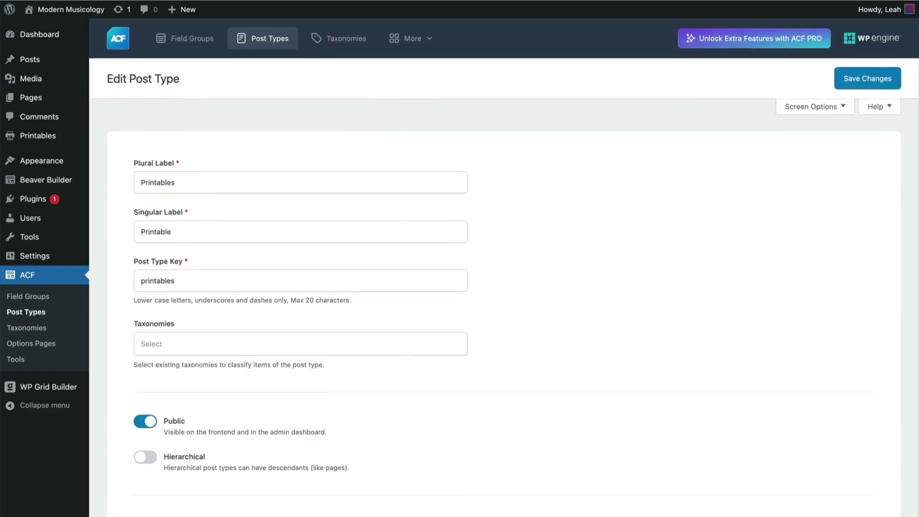
# - Review the Printable Fields group, then switch to the ACF taxonomies list
pyautogui.click(198, 42)
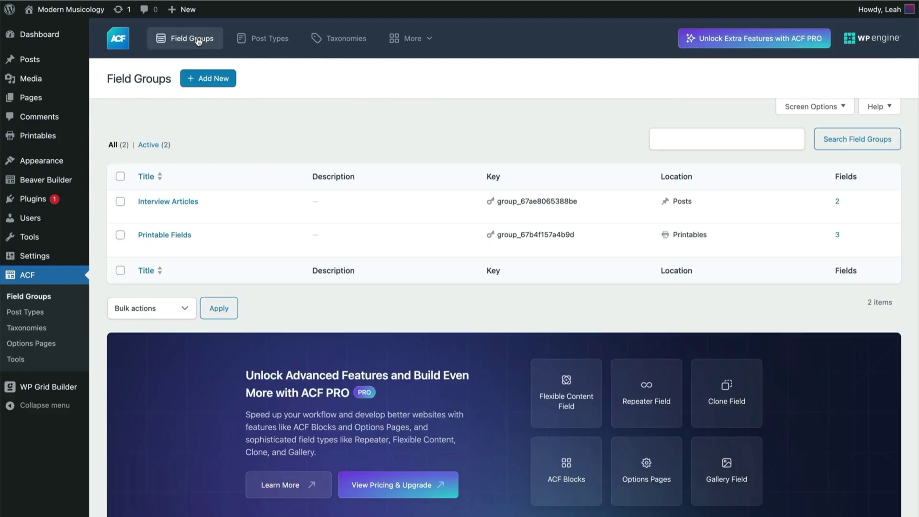
pyautogui.click(182, 235)
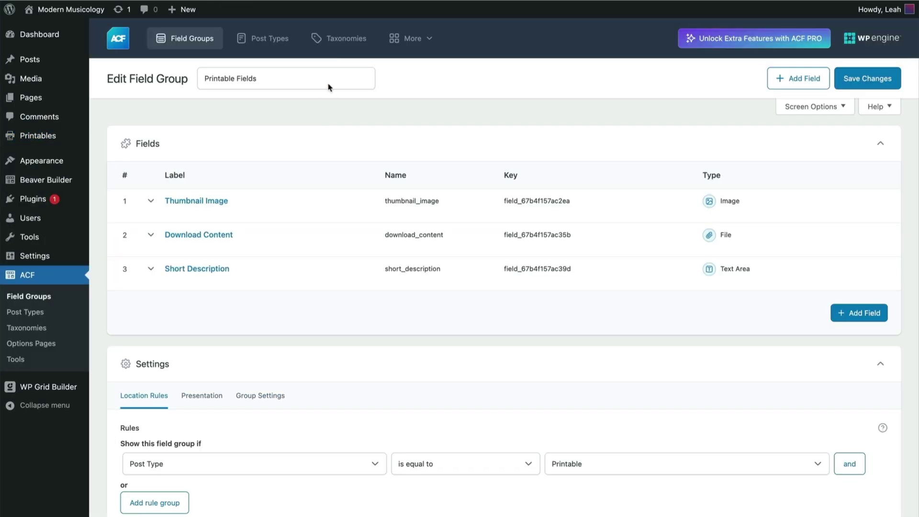
pyautogui.click(343, 34)
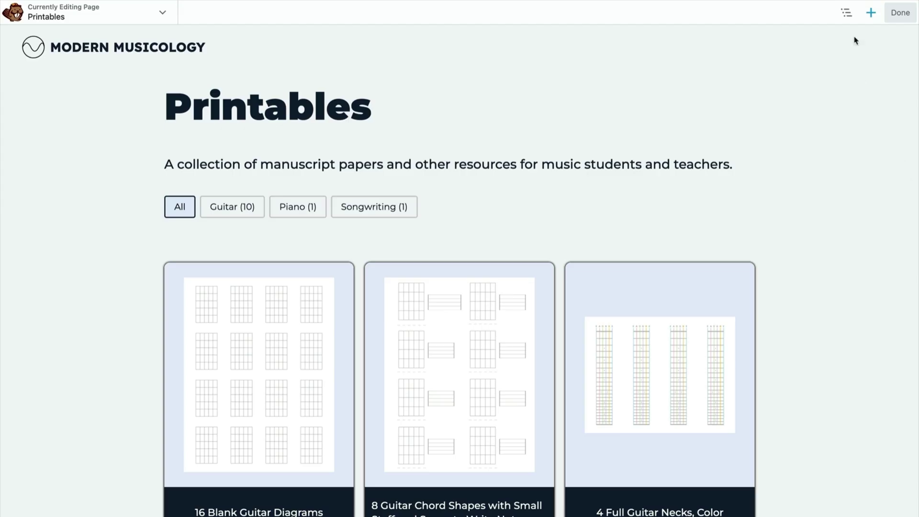
# - From the Outline, set the Box: Flex Column link to ACF Post Field - URL
pyautogui.click(848, 13)
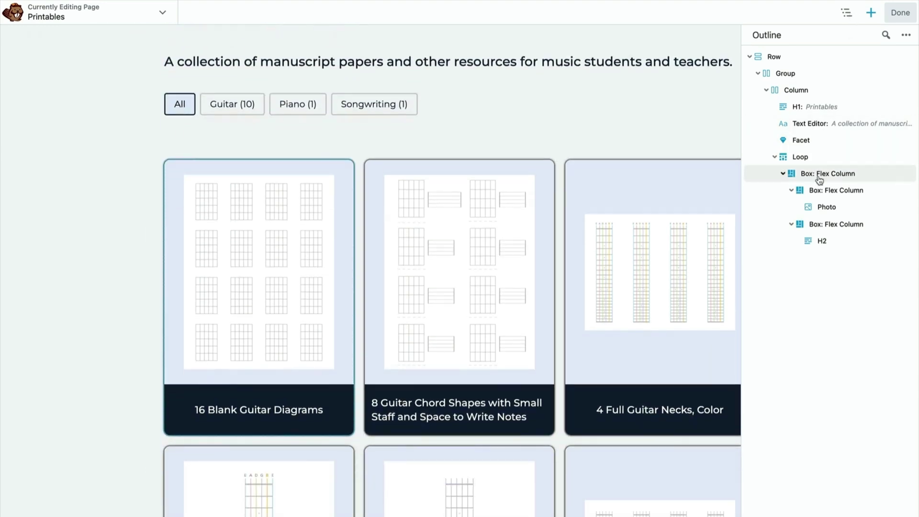
pyautogui.click(819, 176)
pyautogui.scroll(-5, 687, 225)
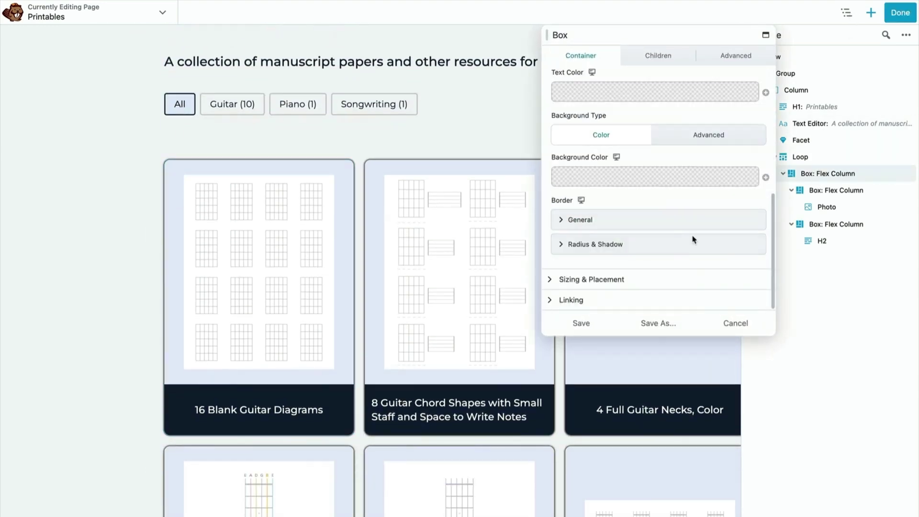
pyautogui.click(668, 300)
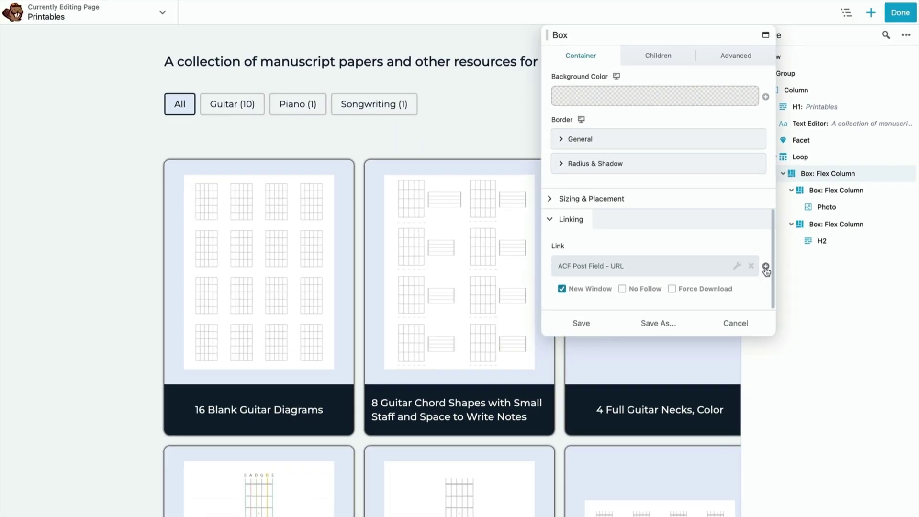
pyautogui.click(765, 267)
pyautogui.scroll(-5, 722, 296)
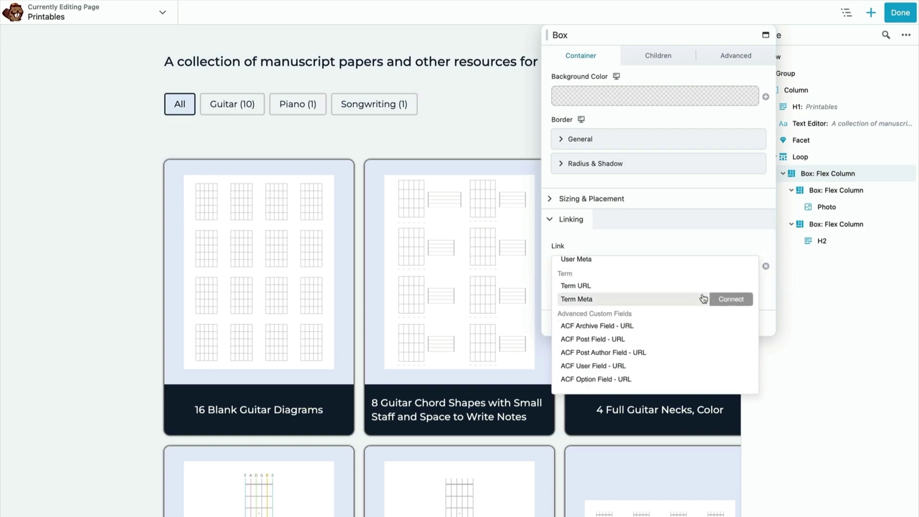
pyautogui.click(709, 247)
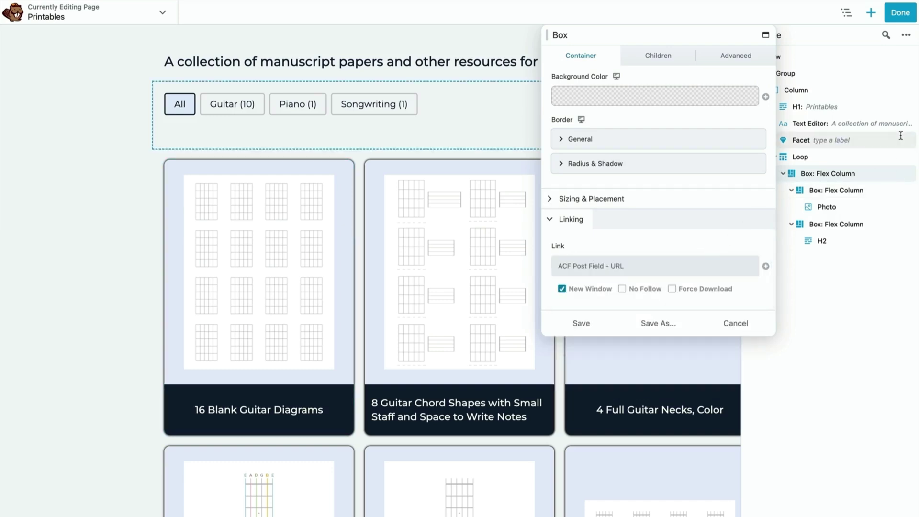
# - Close the box settings and discard the unpublished page changes
pyautogui.click(901, 13)
pyautogui.click(759, 14)
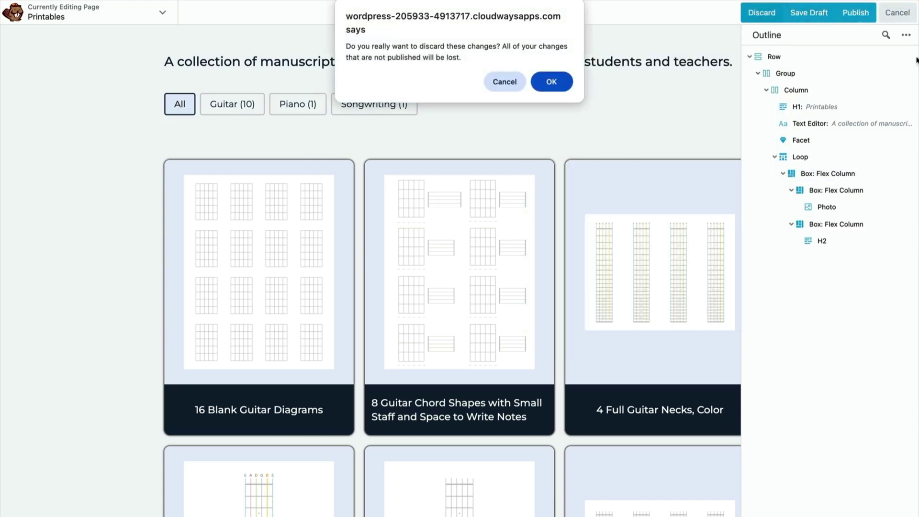
pyautogui.click(547, 86)
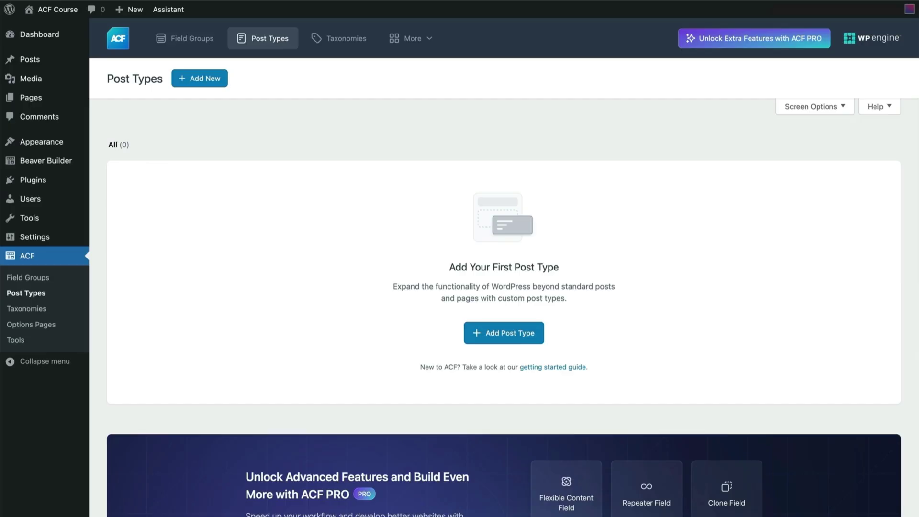
# - Add a post type labelled Printables / Printable with key printable and save it
pyautogui.click(205, 84)
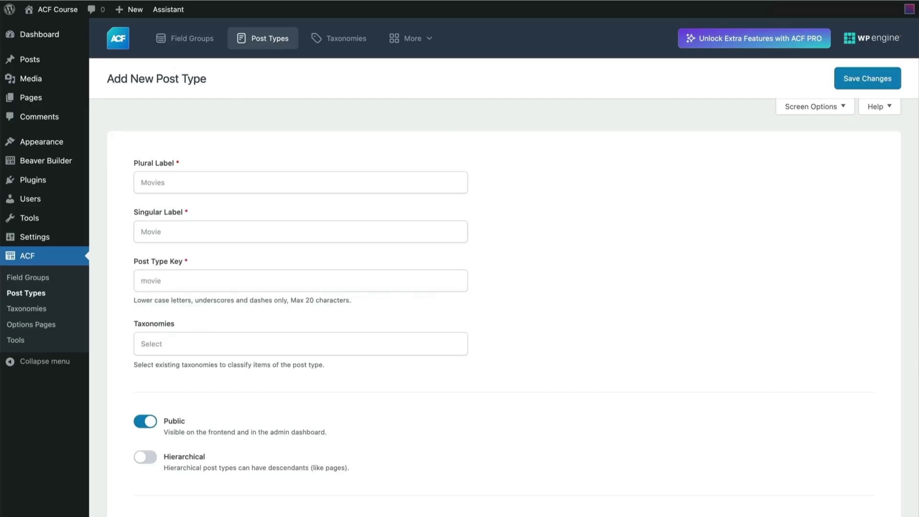
pyautogui.click(360, 179)
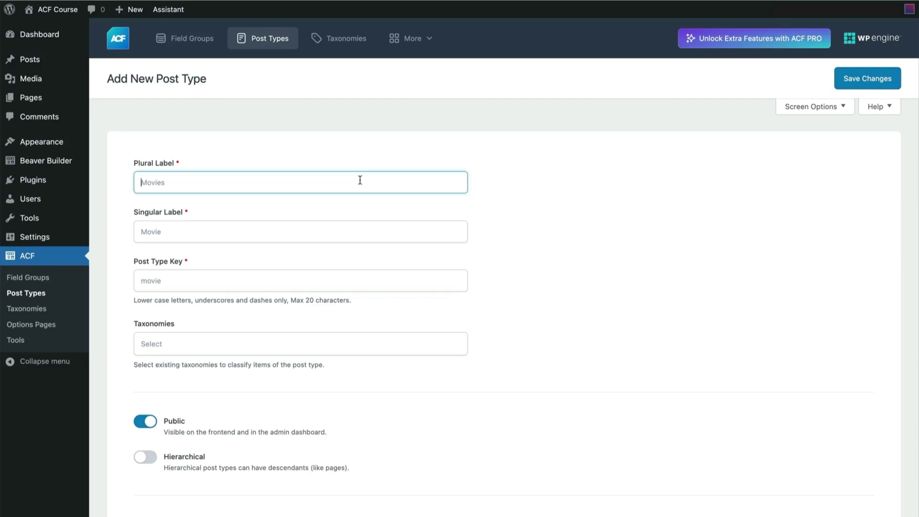
pyautogui.write('Printables')
pyautogui.click(321, 230)
pyautogui.write('Printab')
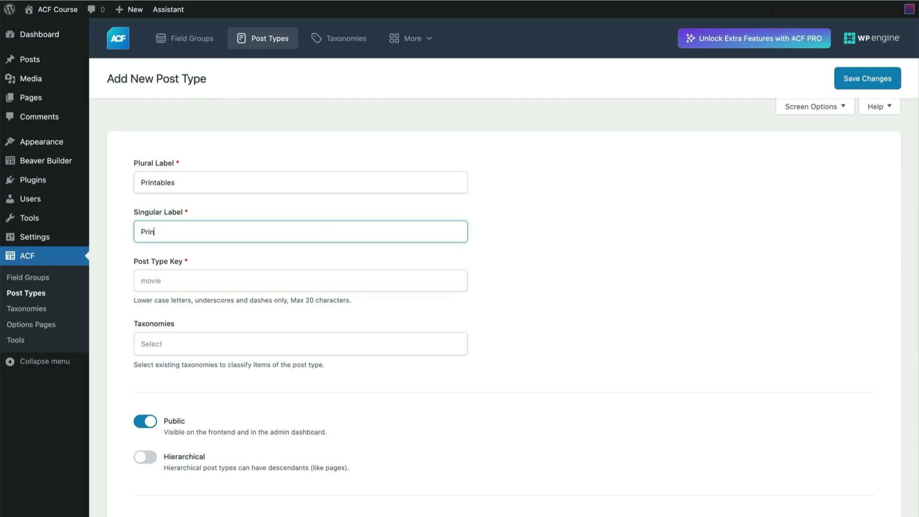
pyautogui.write('le')
pyautogui.click(326, 283)
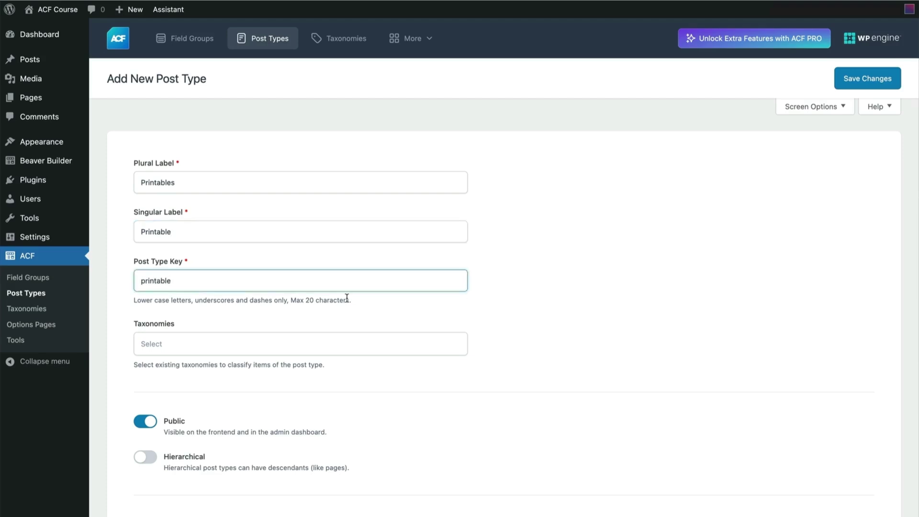
pyautogui.press('Return')
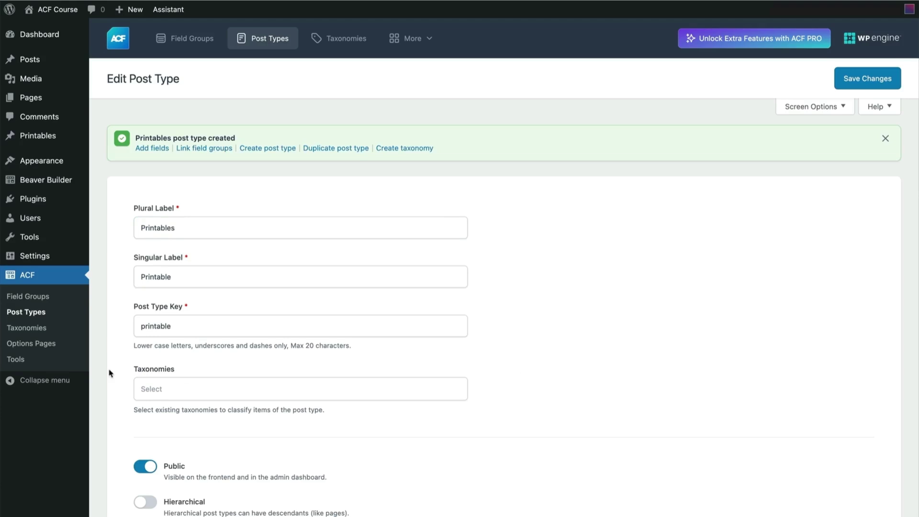
# - Start a new field group whose first field is an Image field 'Thumbnail Image'
pyautogui.click(44, 298)
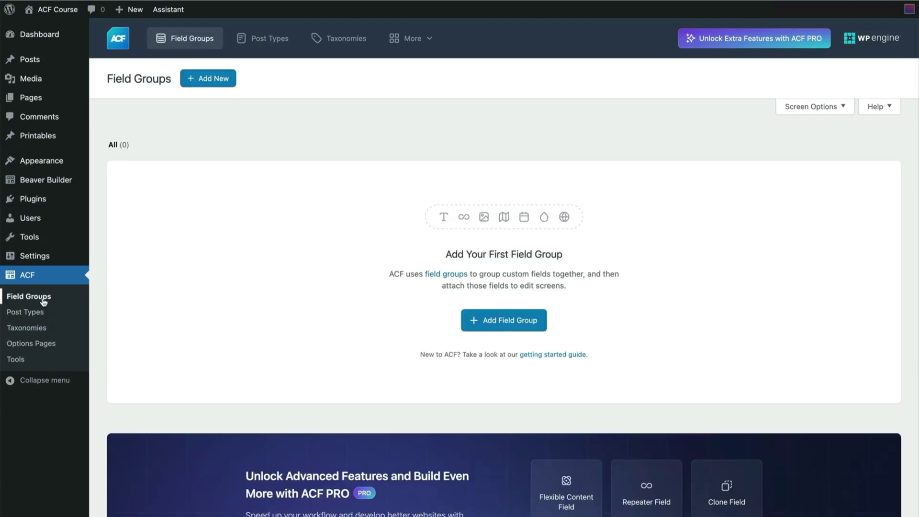
pyautogui.click(211, 78)
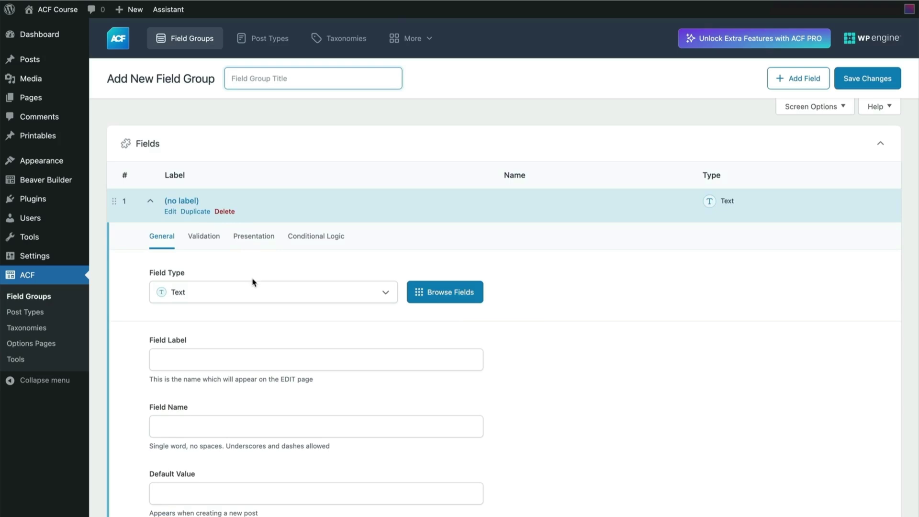
pyautogui.click(252, 291)
pyautogui.click(228, 186)
pyautogui.click(397, 356)
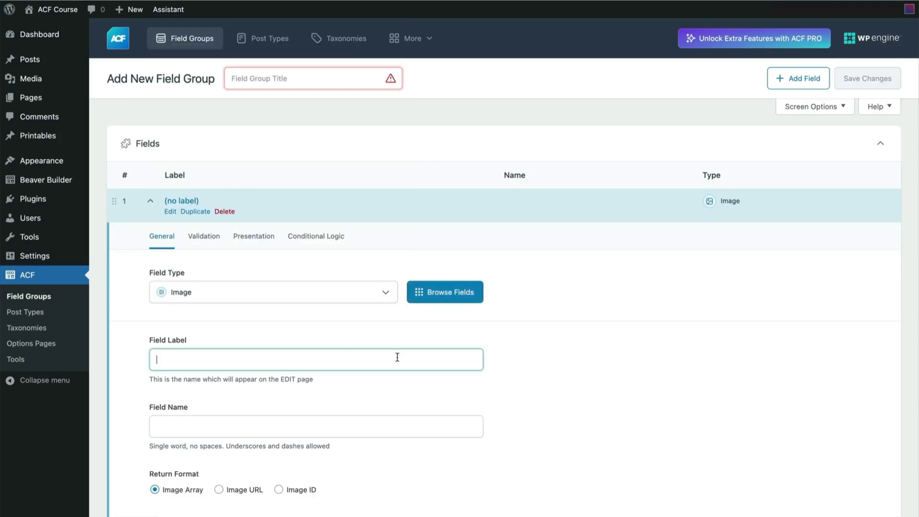
pyautogui.write('Thumbnail Image')
pyautogui.click(420, 396)
pyautogui.scroll(-5, 419, 395)
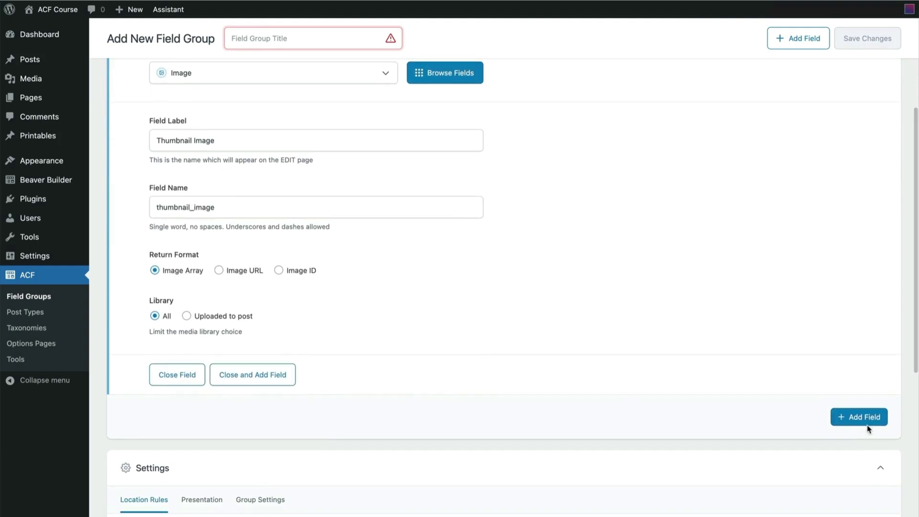
# - Add a File field 'Download Content' and a third field 'Short Description'
pyautogui.click(861, 419)
pyautogui.scroll(-4, 853, 390)
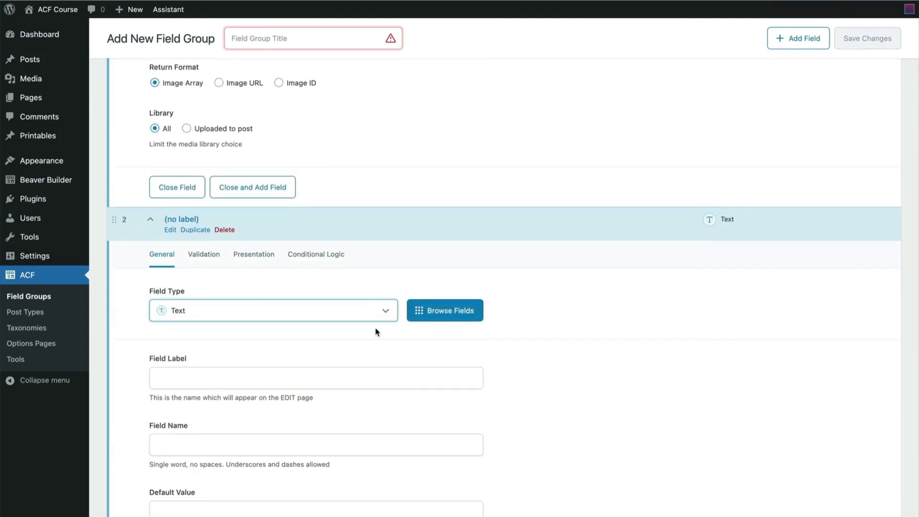
pyautogui.click(376, 320)
pyautogui.click(311, 215)
pyautogui.click(282, 376)
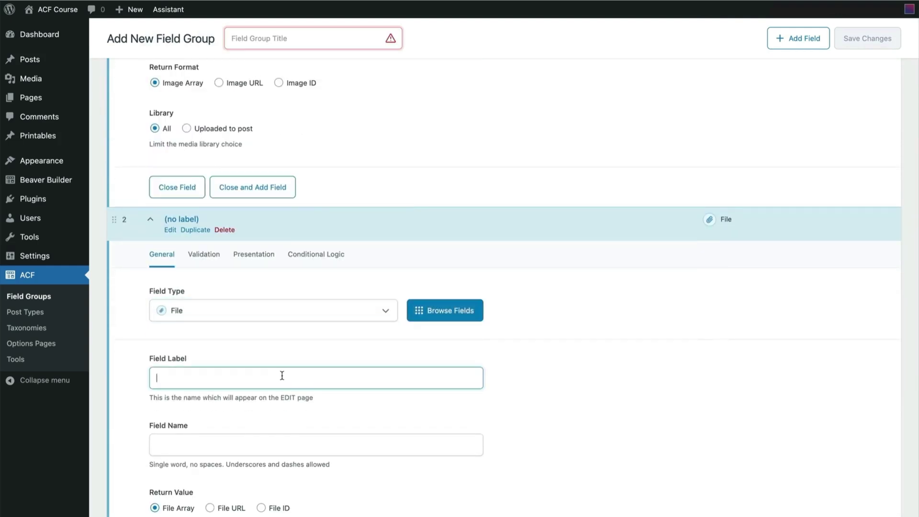
pyautogui.write('Download Content')
pyautogui.click(154, 445)
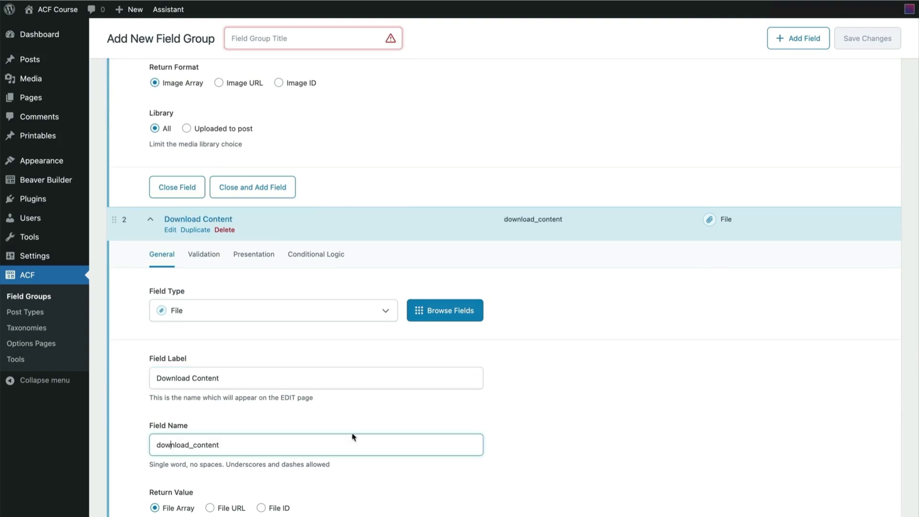
pyautogui.scroll(-9, 660, 439)
pyautogui.click(866, 224)
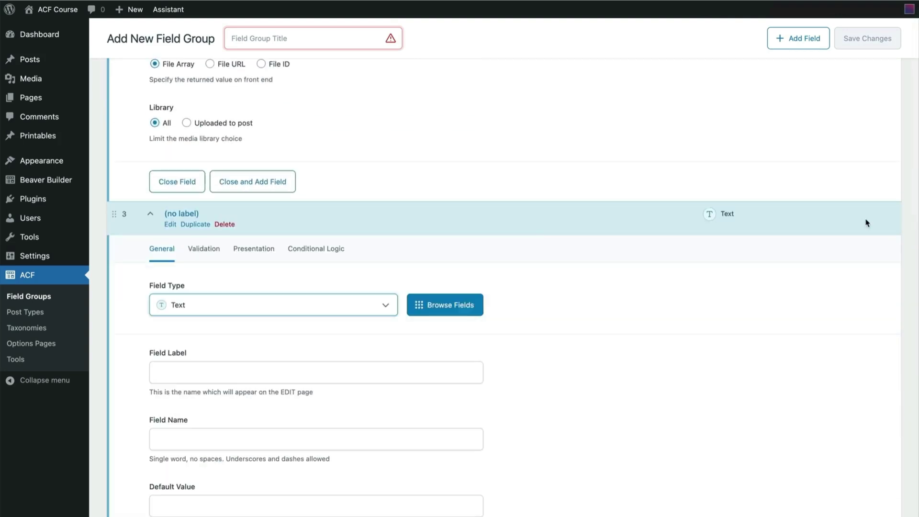
pyautogui.click(322, 374)
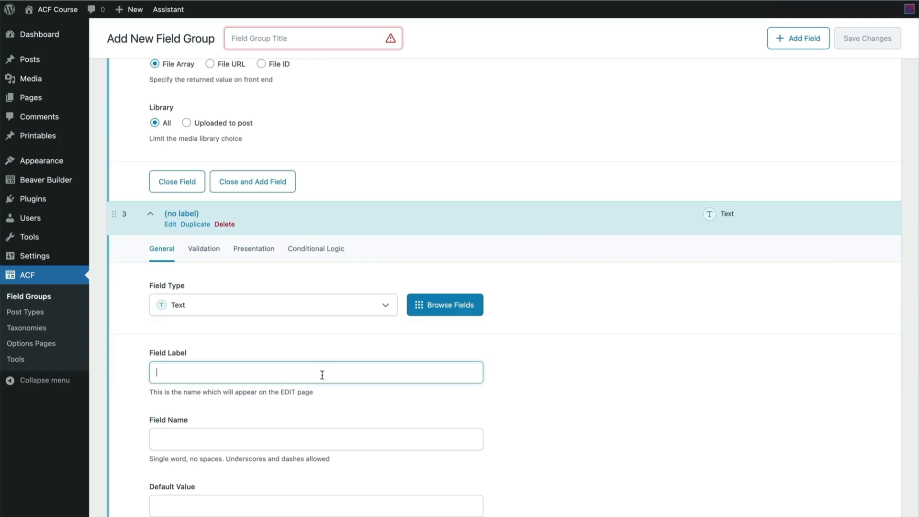
pyautogui.write('Short Description')
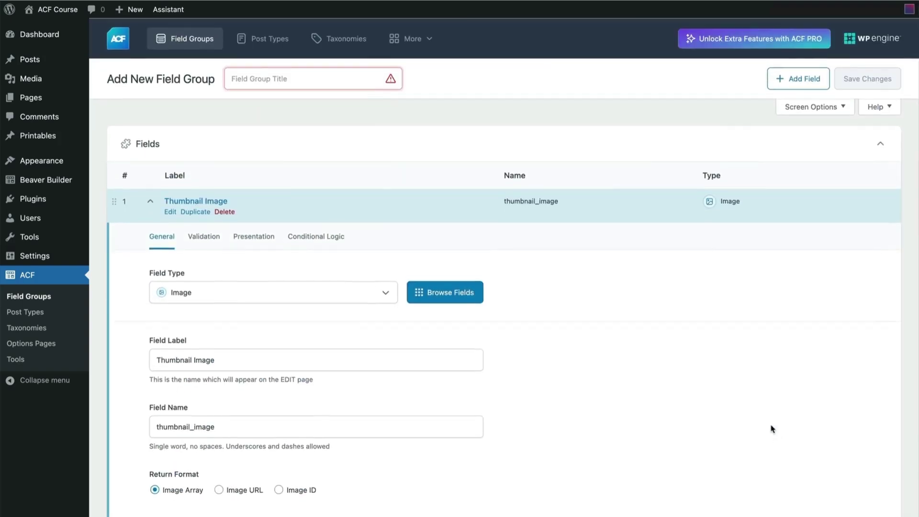
# - Title the group 'Printables Field' and collapse its three field panels
pyautogui.click(338, 82)
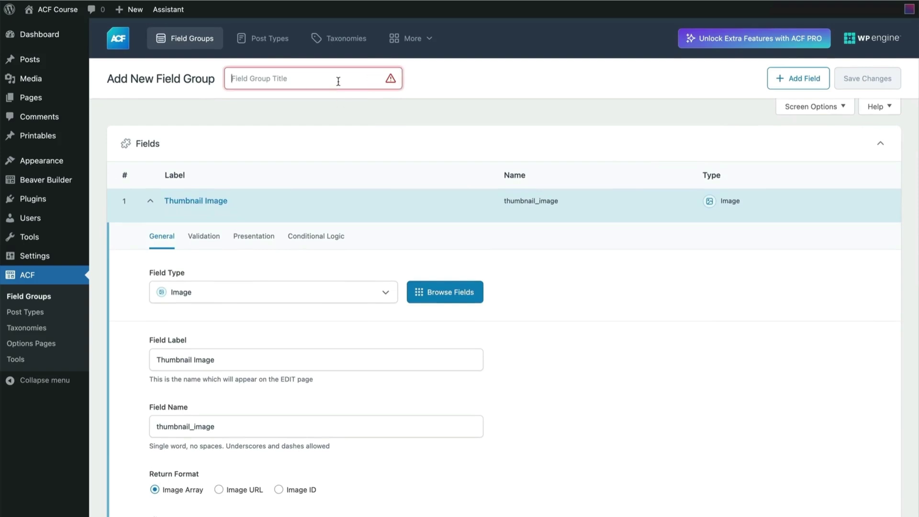
pyautogui.write('Printa')
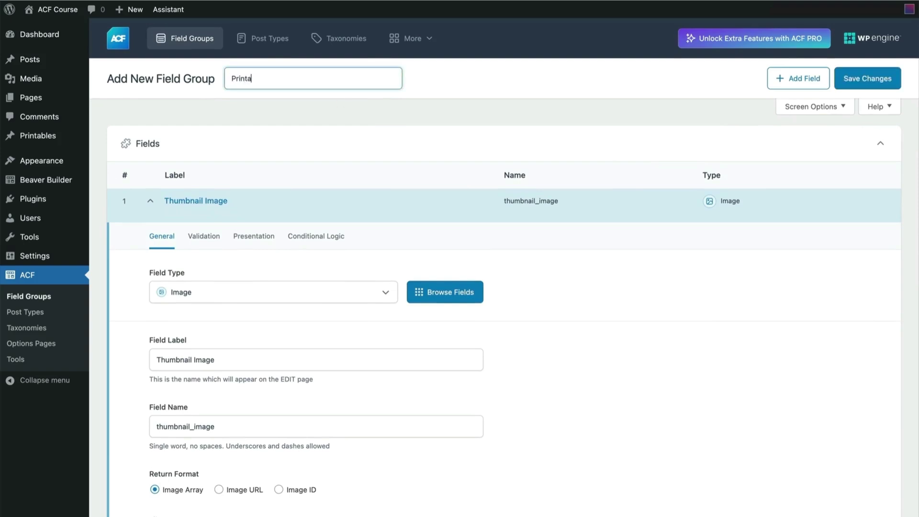
pyautogui.write('bles Fields')
pyautogui.scroll(-9, 550, 289)
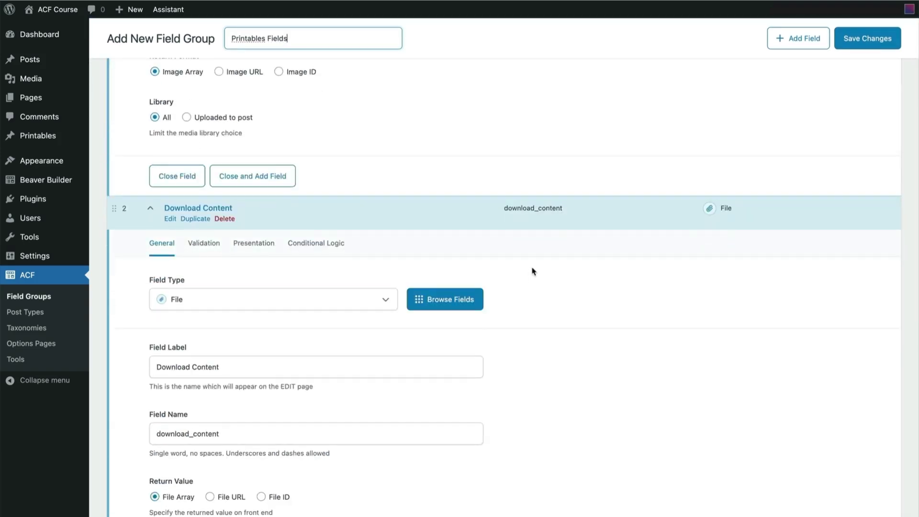
pyautogui.scroll(10, 532, 268)
pyautogui.click(150, 204)
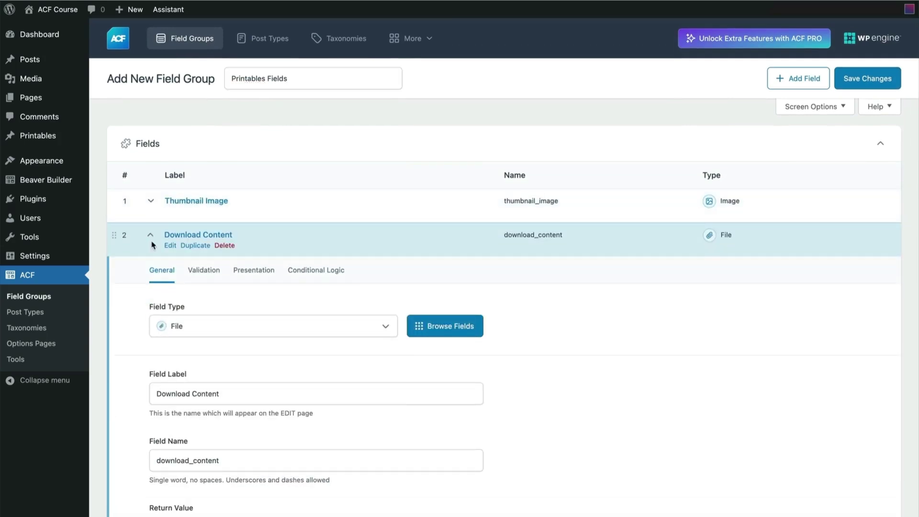
pyautogui.click(151, 234)
pyautogui.click(151, 271)
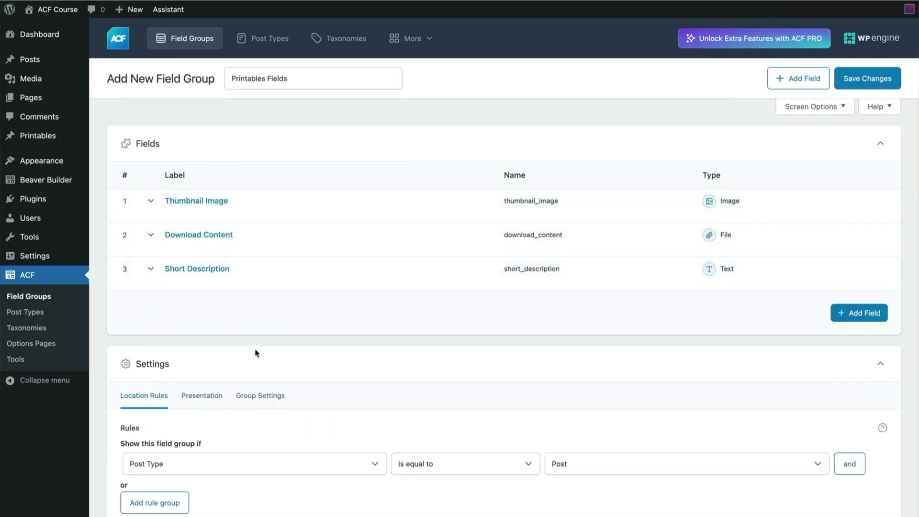
# - Set the location rule to Post Type is equal to Printable and publish the group
pyautogui.scroll(-1, 257, 353)
pyautogui.click(591, 431)
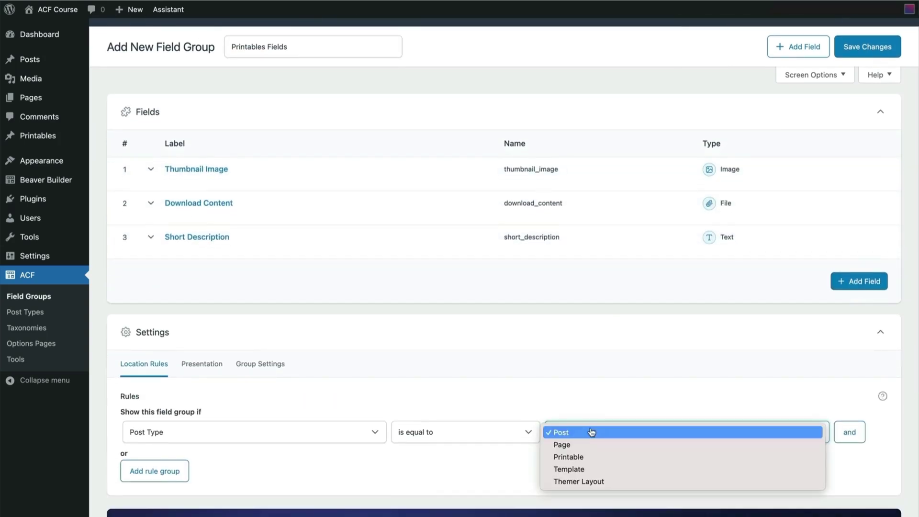
pyautogui.click(588, 456)
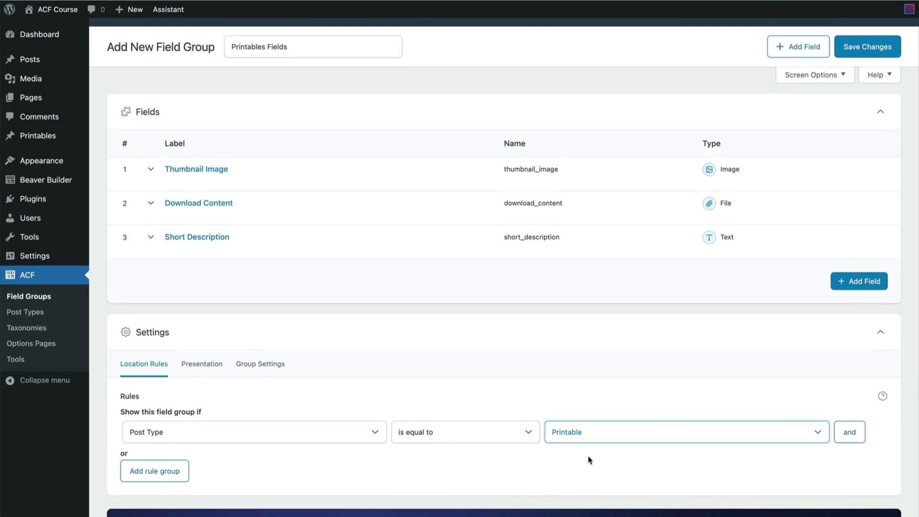
pyautogui.click(869, 46)
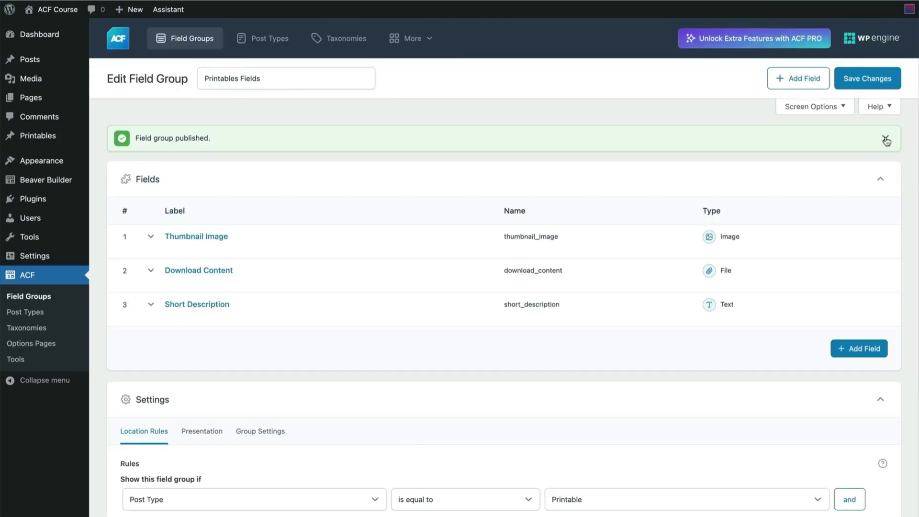
# - Create a 'Printables Categories' taxonomy attached to the Printable post type and save it
pyautogui.click(885, 138)
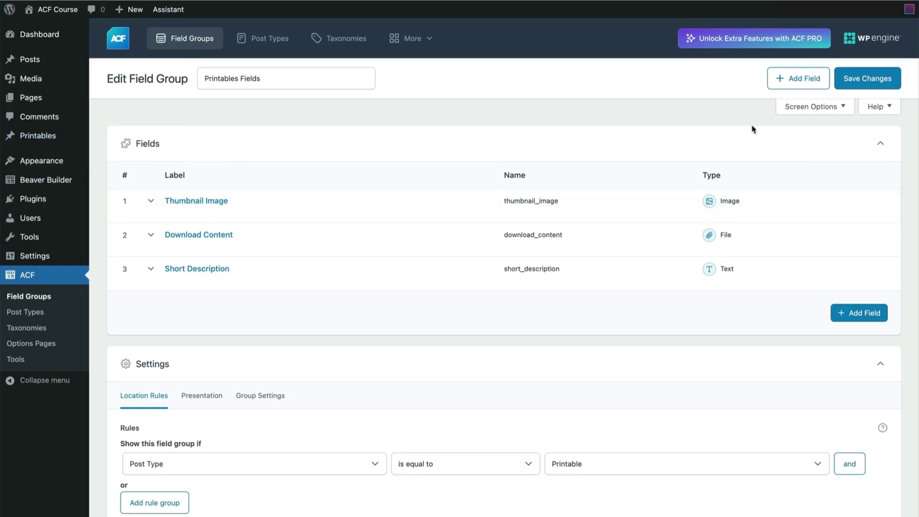
pyautogui.click(37, 331)
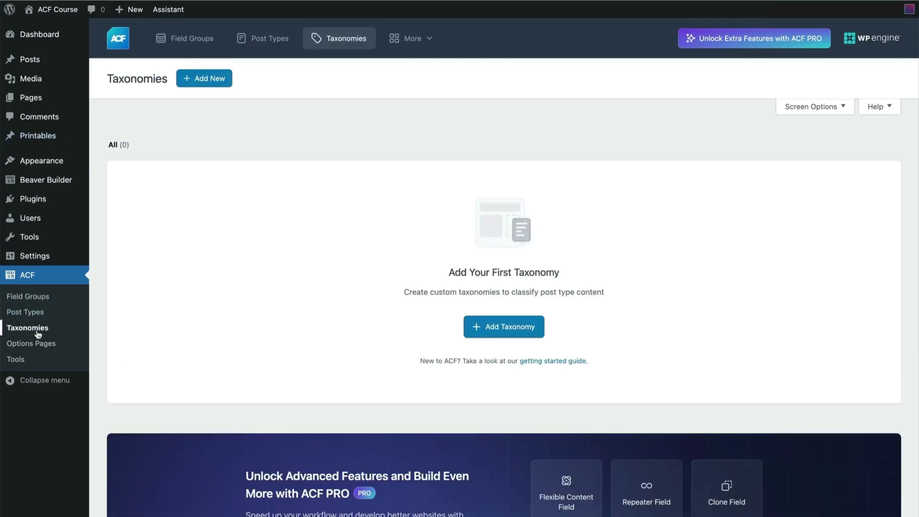
pyautogui.click(502, 326)
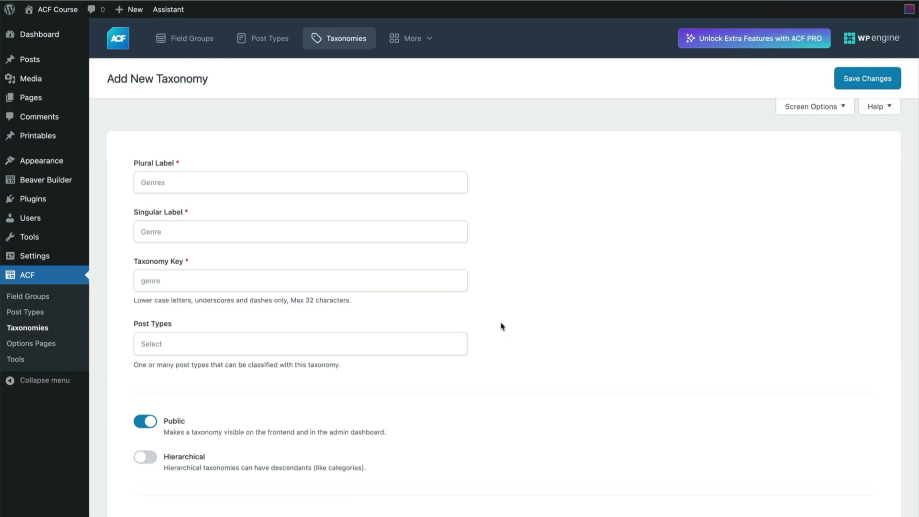
pyautogui.click(414, 185)
pyautogui.write('Printables Categories')
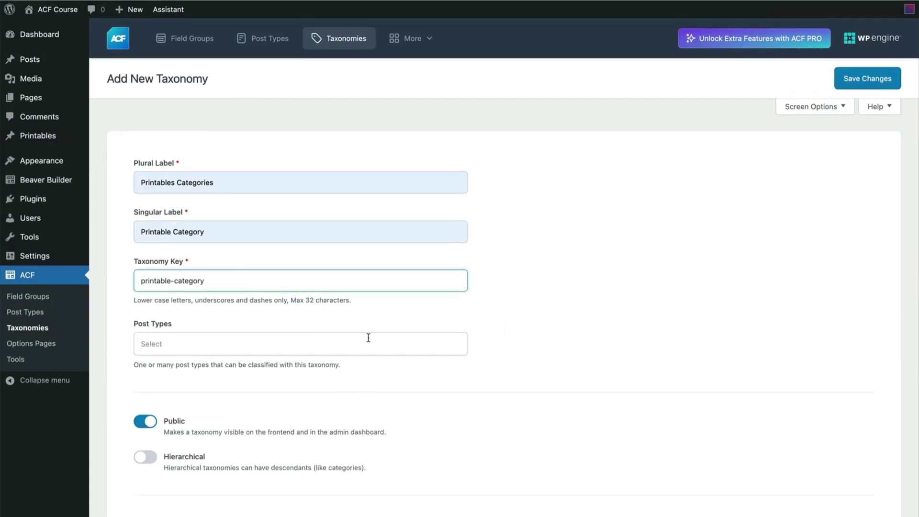
pyautogui.click(368, 338)
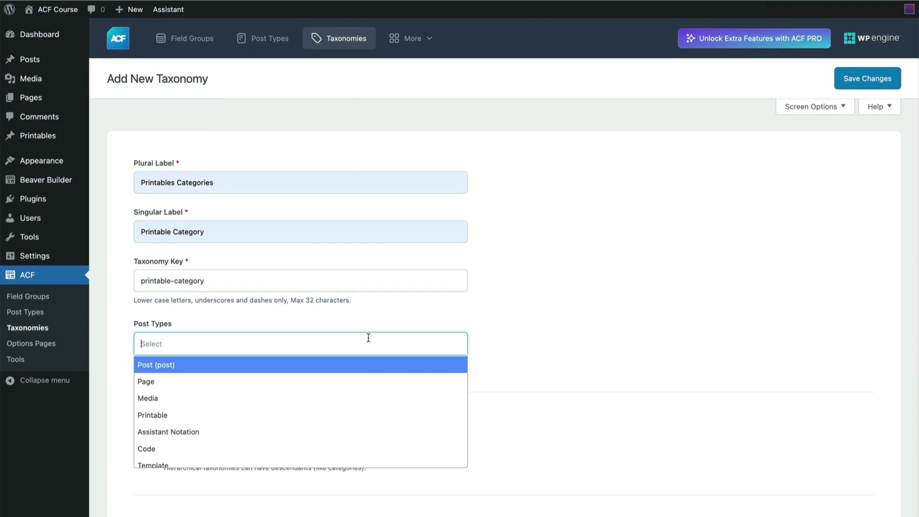
pyautogui.click(295, 416)
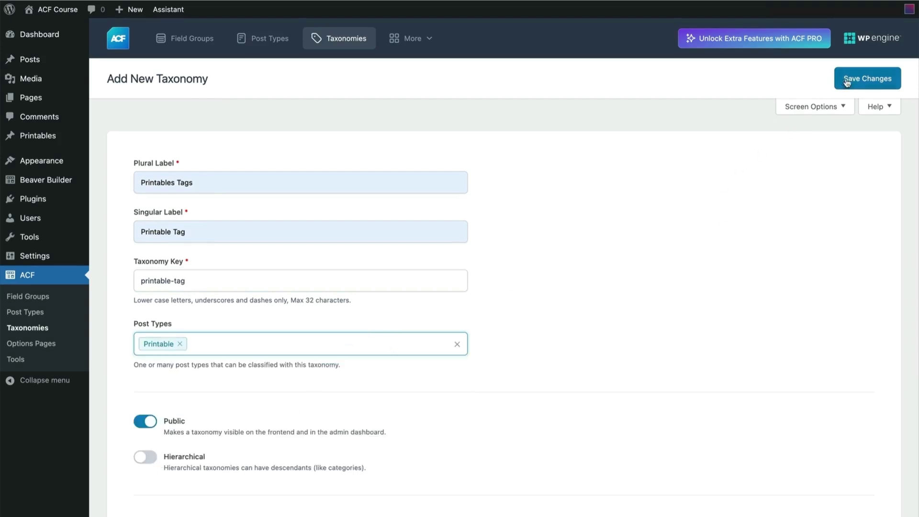
pyautogui.click(847, 82)
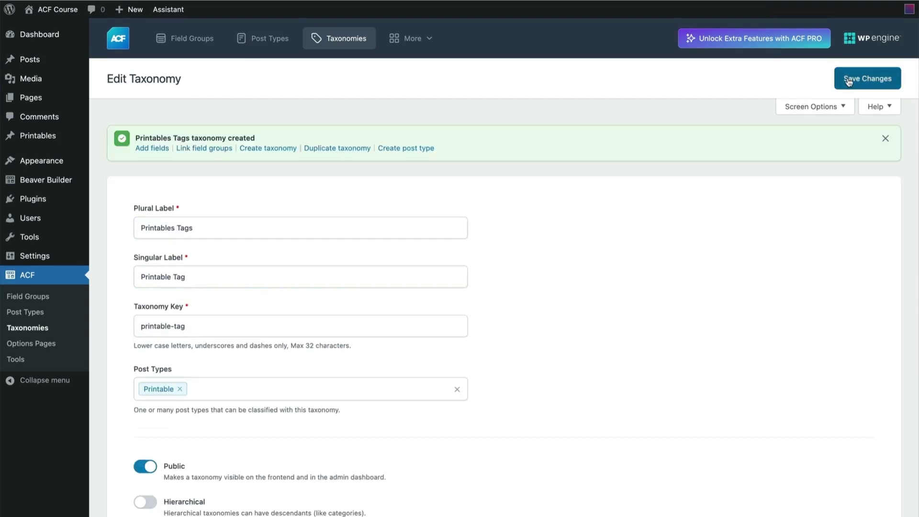
pyautogui.moveTo(61, 139)
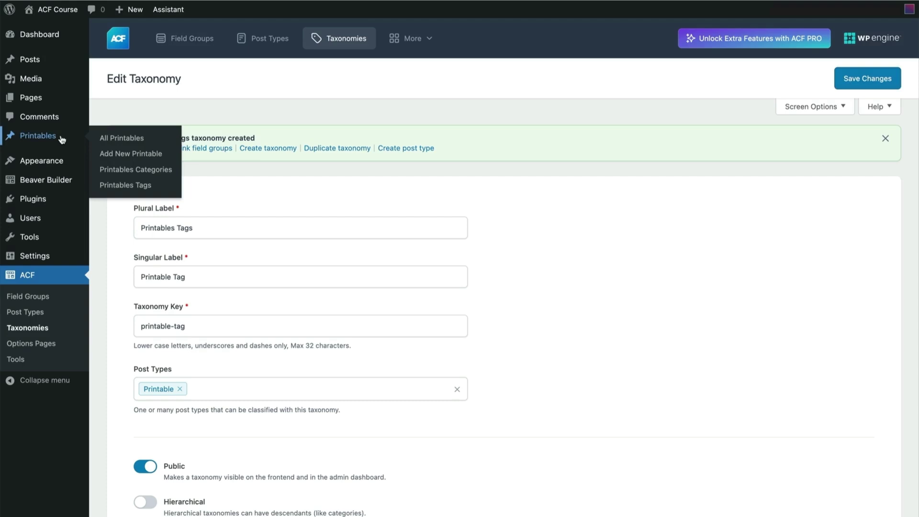
# - Add Manuscript Paper and Worksheets as printable categories
pyautogui.click(122, 169)
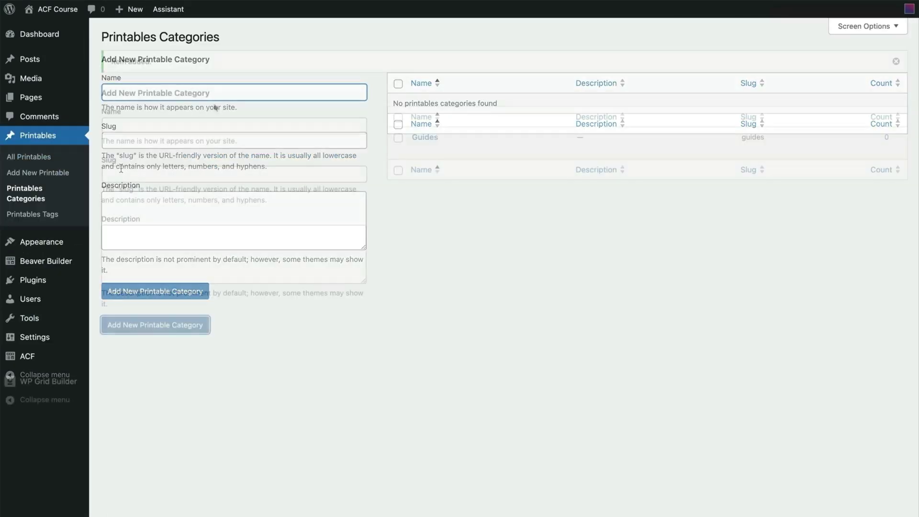
pyautogui.write('aper')
pyautogui.click(144, 326)
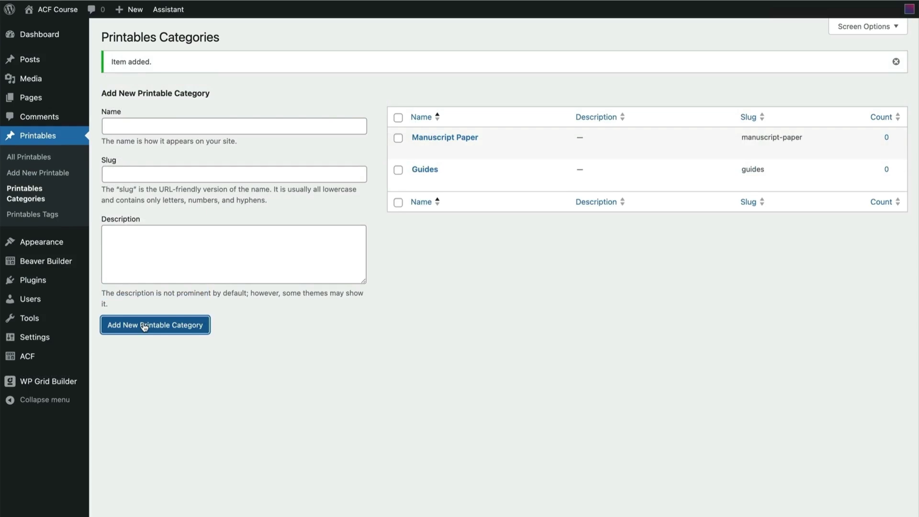
pyautogui.click(308, 127)
pyautogui.write('Worksheets')
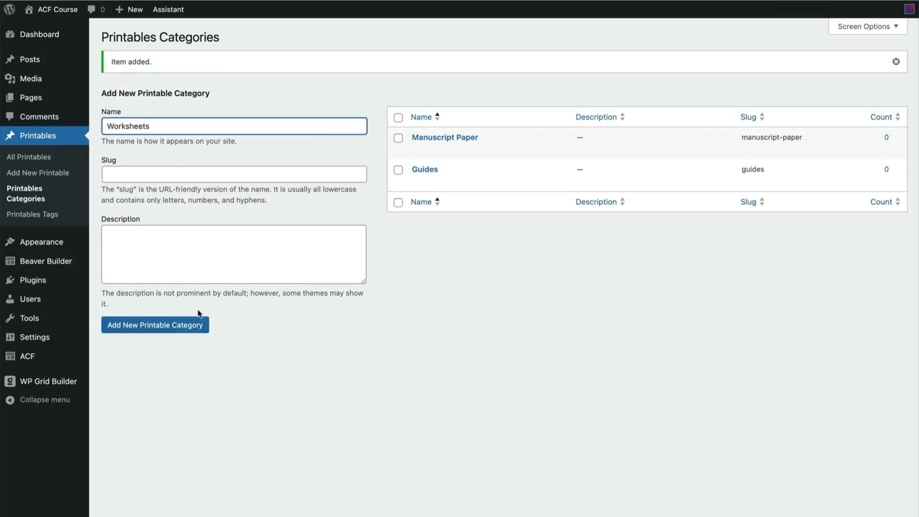
pyautogui.click(186, 327)
# - Add Guitar and Piano as printable tags, then go to All Printables
pyautogui.click(62, 214)
pyautogui.write('Guitar')
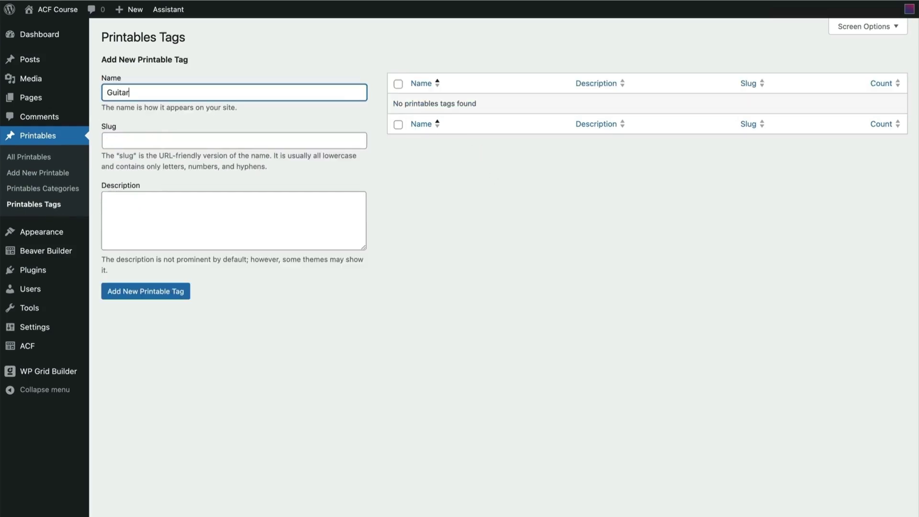
pyautogui.click(183, 298)
pyautogui.click(221, 125)
pyautogui.write('Piano')
pyautogui.press('Return')
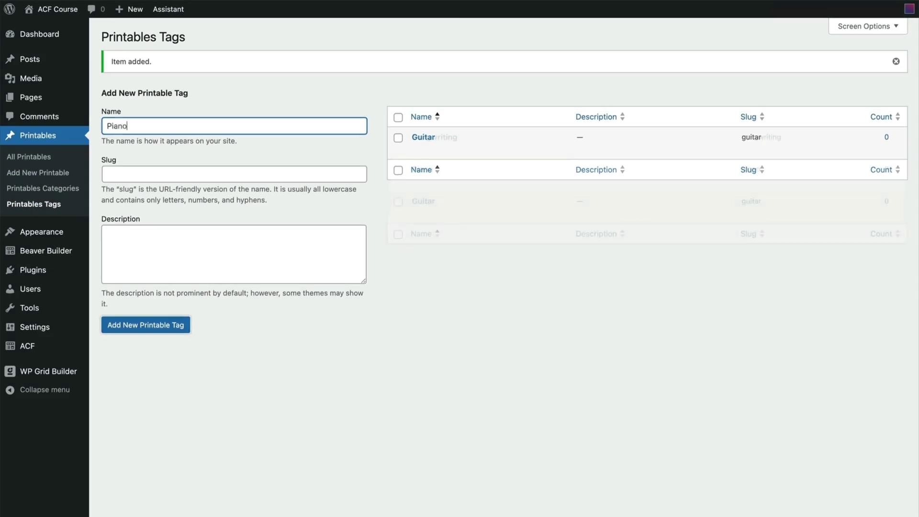
pyautogui.click(29, 157)
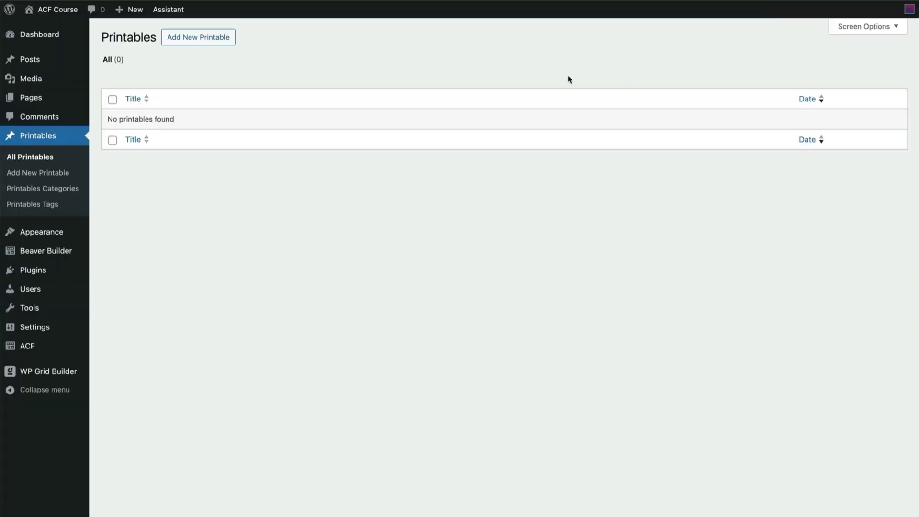
# - Create 'Printable 001' and set its Thumbnail Image to the library image matching 001
pyautogui.click(217, 37)
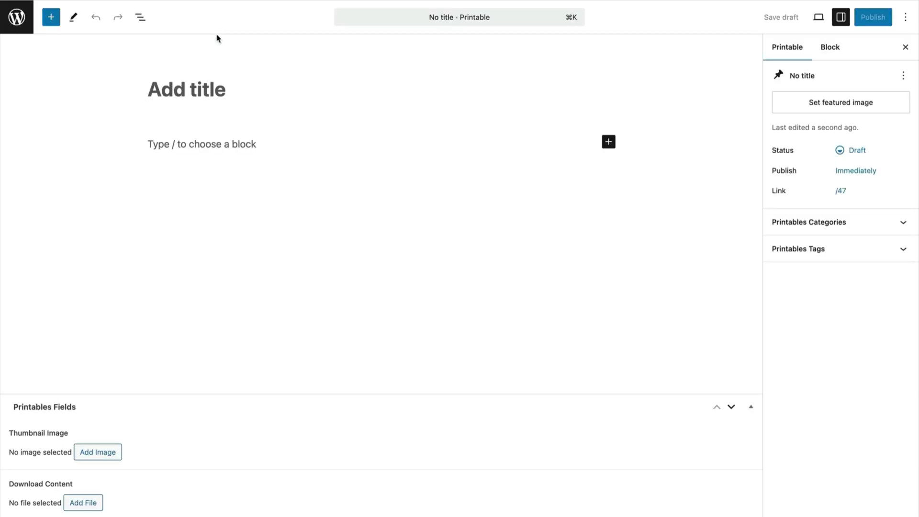
pyautogui.write('Printable 001')
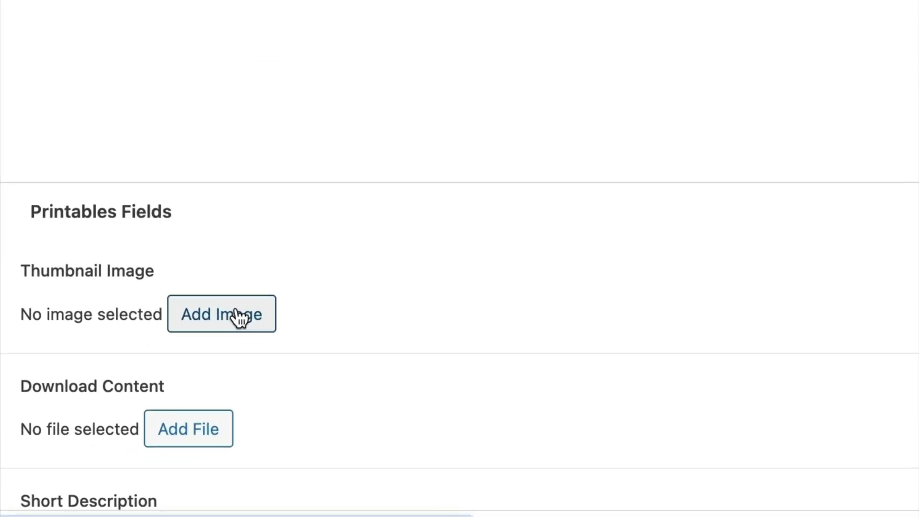
pyautogui.click(238, 316)
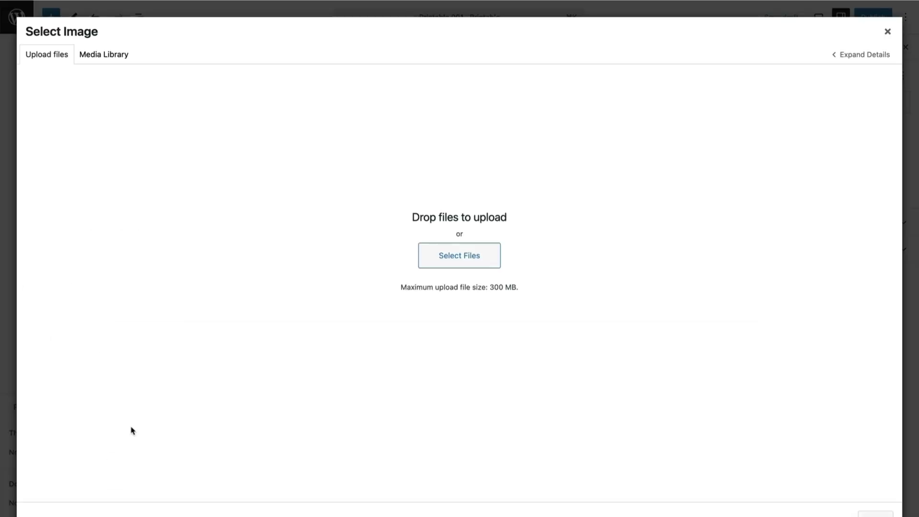
pyautogui.click(87, 55)
pyautogui.click(659, 91)
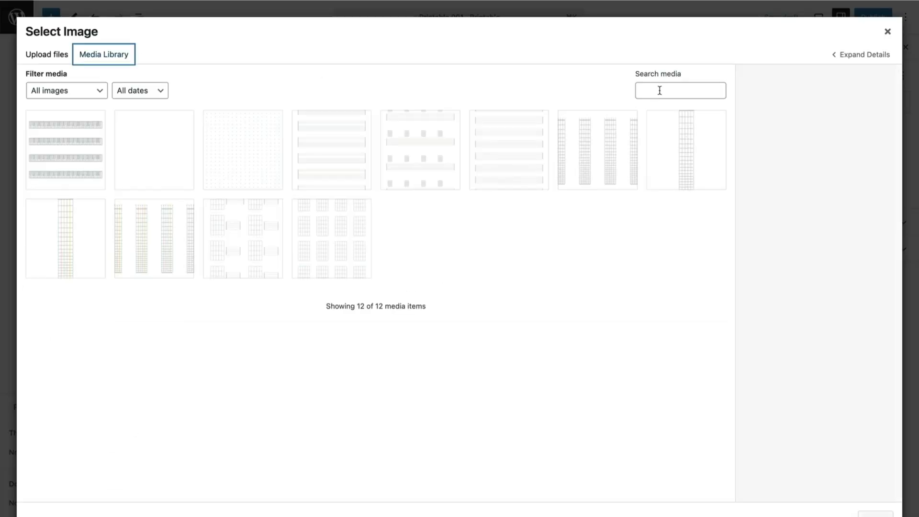
pyautogui.write('001')
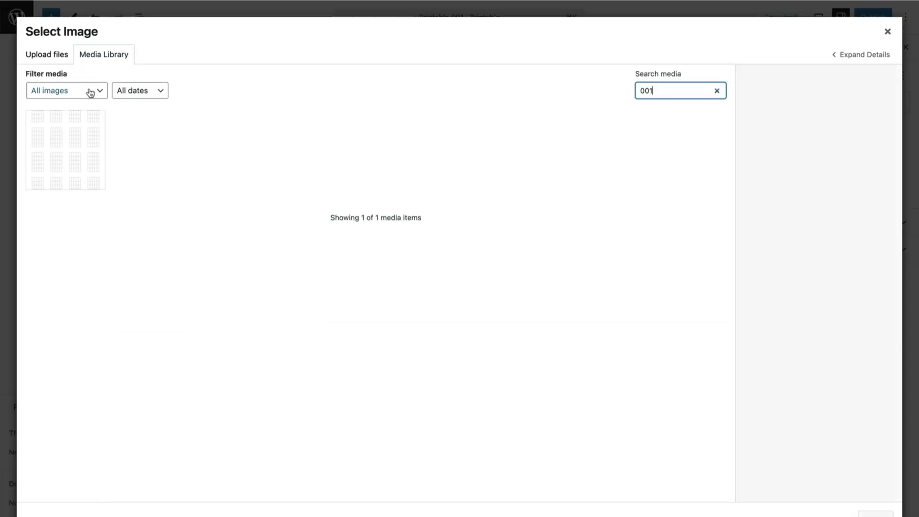
pyautogui.click(77, 131)
pyautogui.click(875, 513)
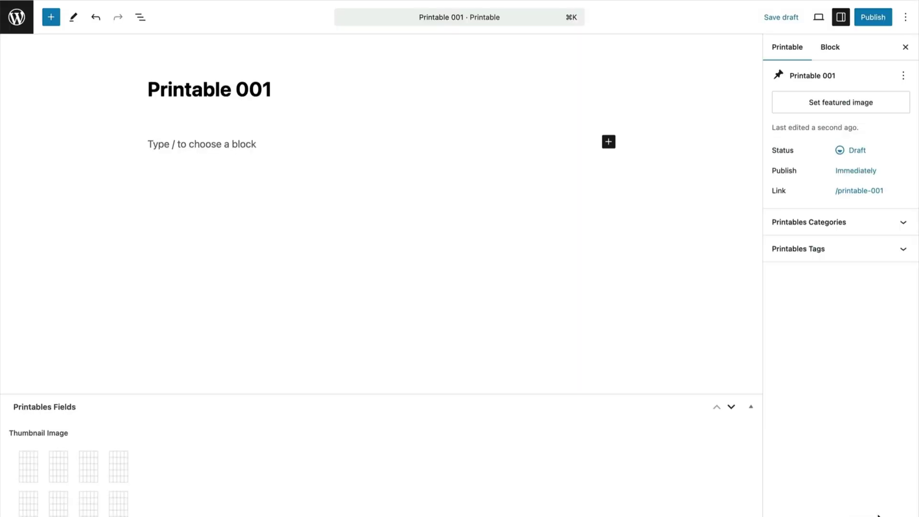
# - Attach Printable_001.pdf from the Documents filter as the Download Content
pyautogui.scroll(-5, 508, 415)
pyautogui.click(77, 470)
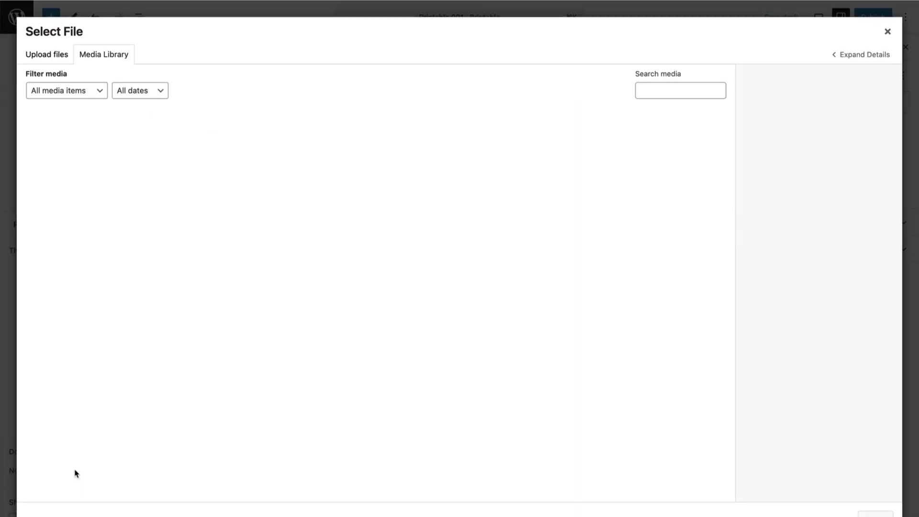
pyautogui.click(102, 91)
pyautogui.click(78, 153)
pyautogui.click(348, 235)
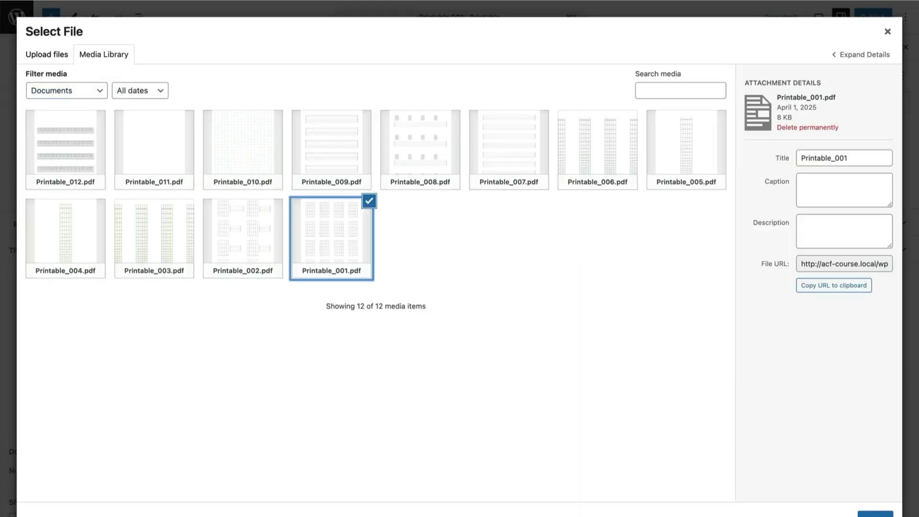
pyautogui.click(876, 513)
# - Add the short description 16 Guitar Chord Shape Spaces and publish Printable 001
pyautogui.scroll(-1, 668, 414)
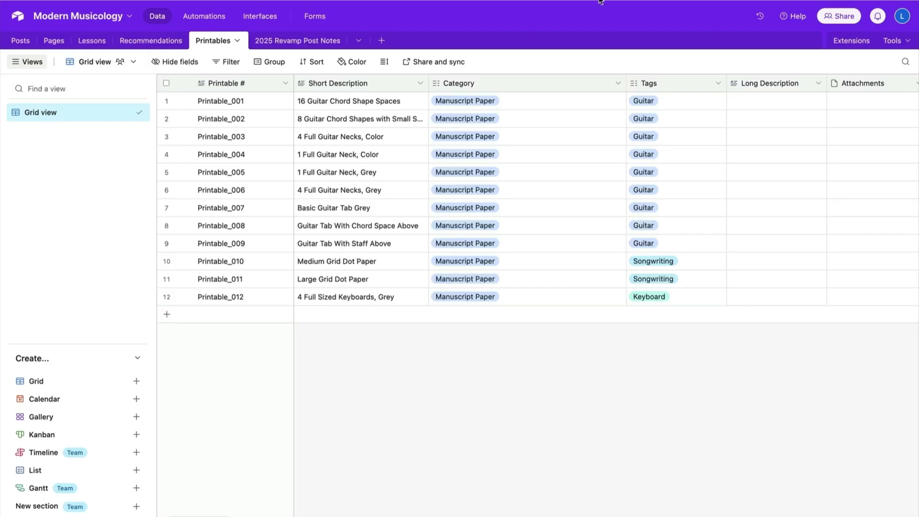
pyautogui.click(363, 104)
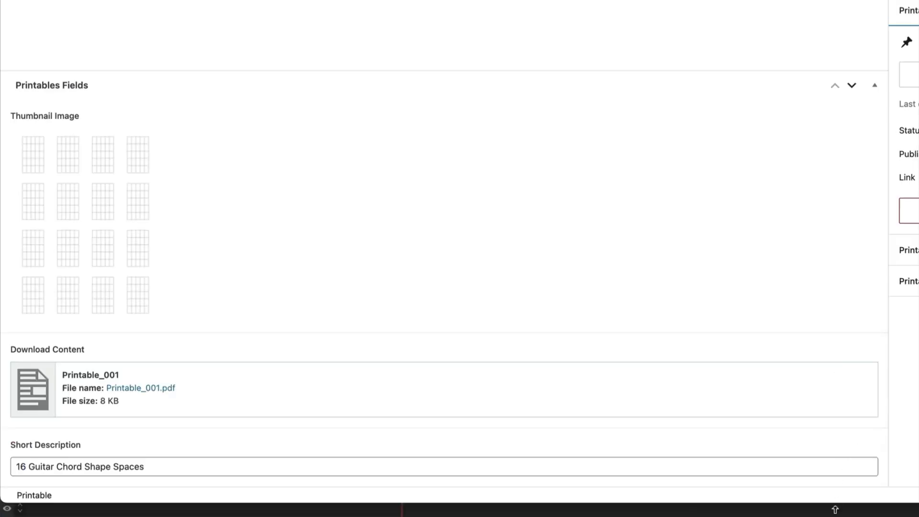
pyautogui.scroll(1, 834, 498)
pyautogui.scroll(2, 444, 287)
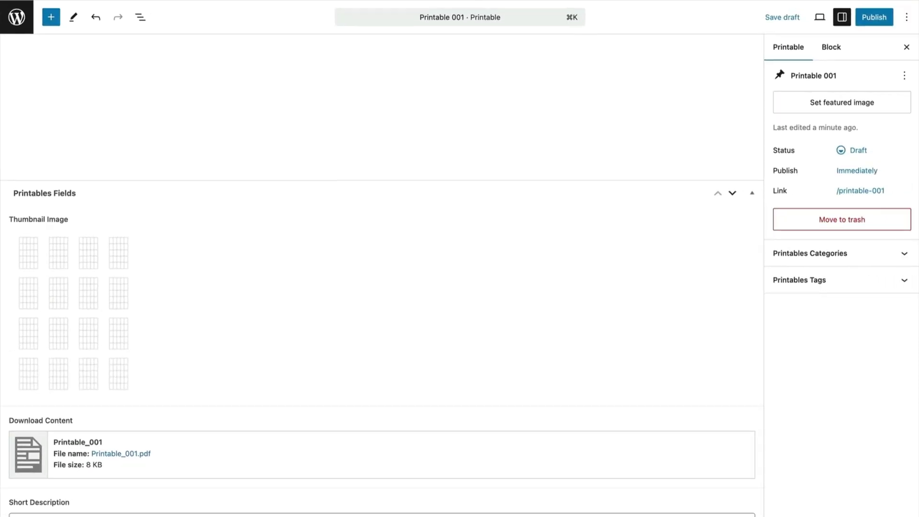
pyautogui.click(876, 18)
pyautogui.click(876, 19)
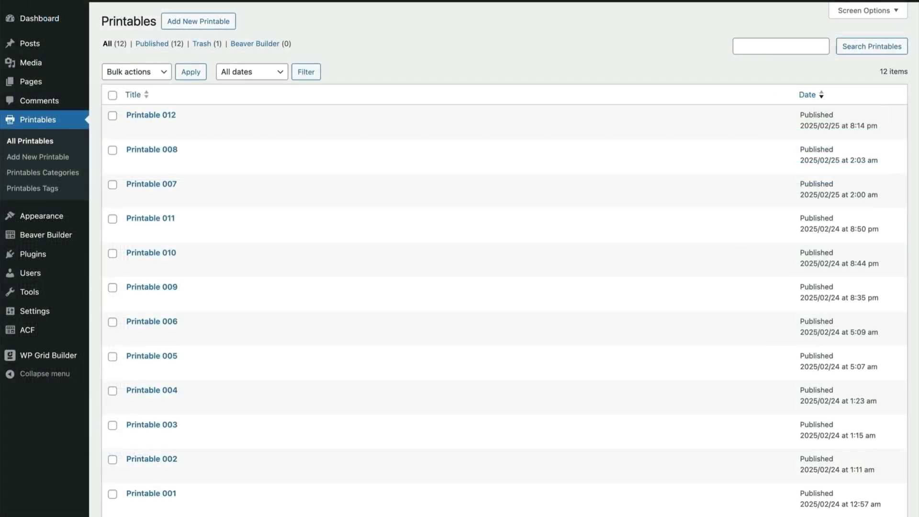
# - Tick Printables in Beaver Builder's Post Types settings and save
pyautogui.moveTo(60, 311)
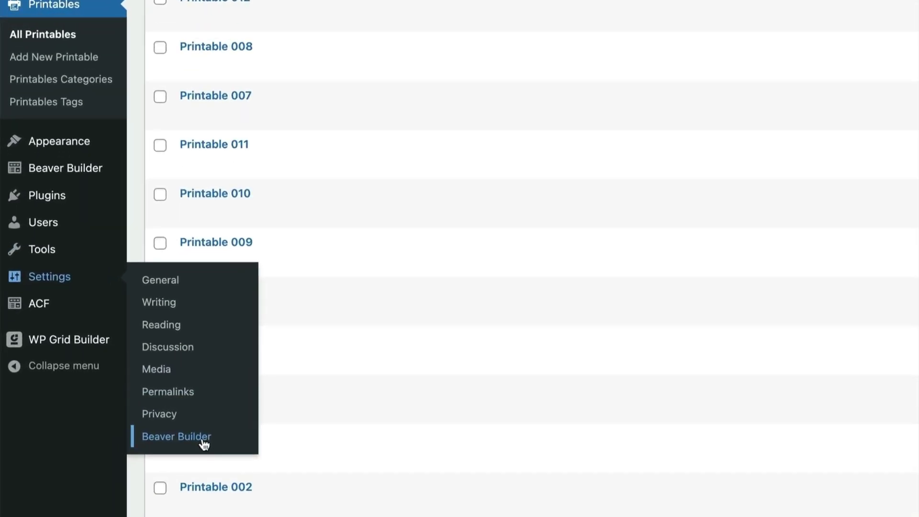
pyautogui.click(224, 445)
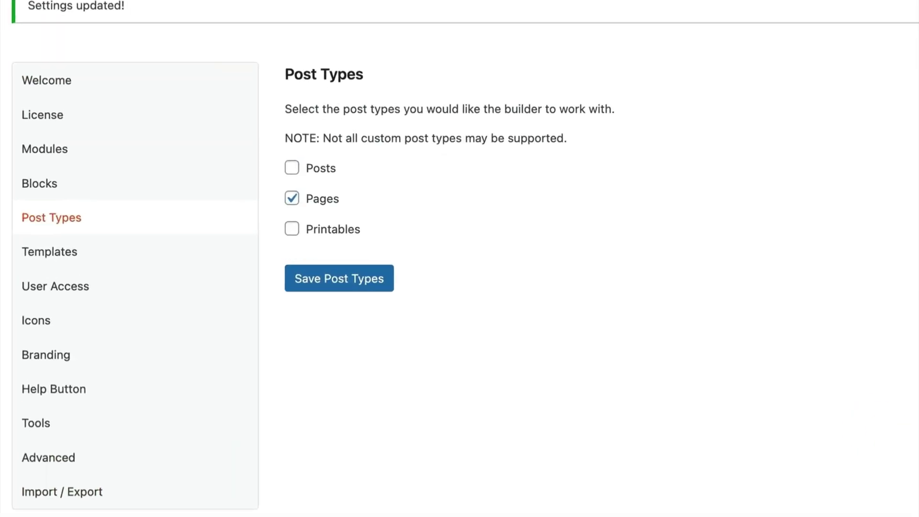
pyautogui.click(292, 232)
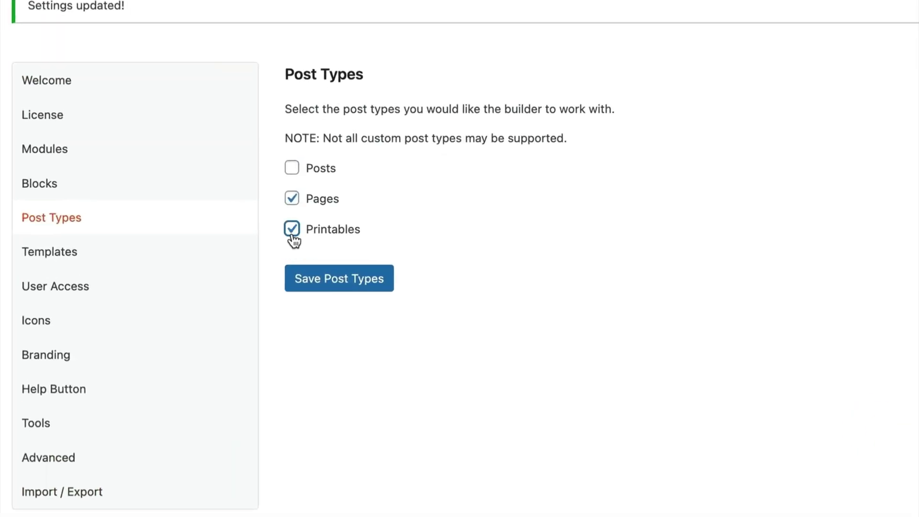
pyautogui.click(323, 287)
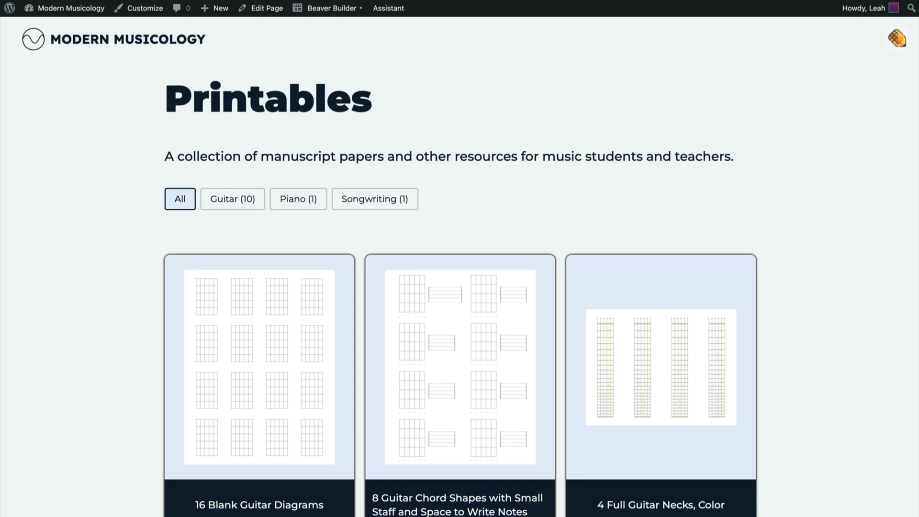
# - Filter the live Printables cards by Songwriting, then Piano, then back to All
pyautogui.click(378, 205)
pyautogui.click(305, 199)
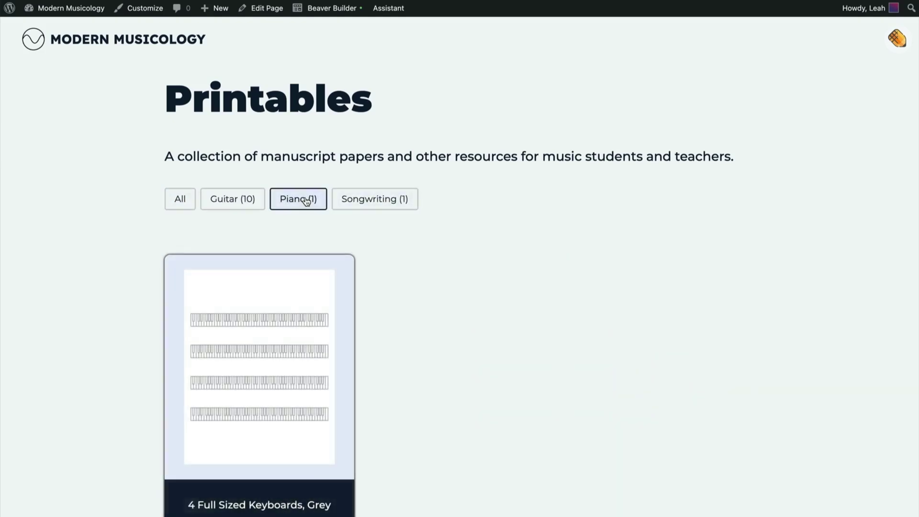
pyautogui.click(180, 199)
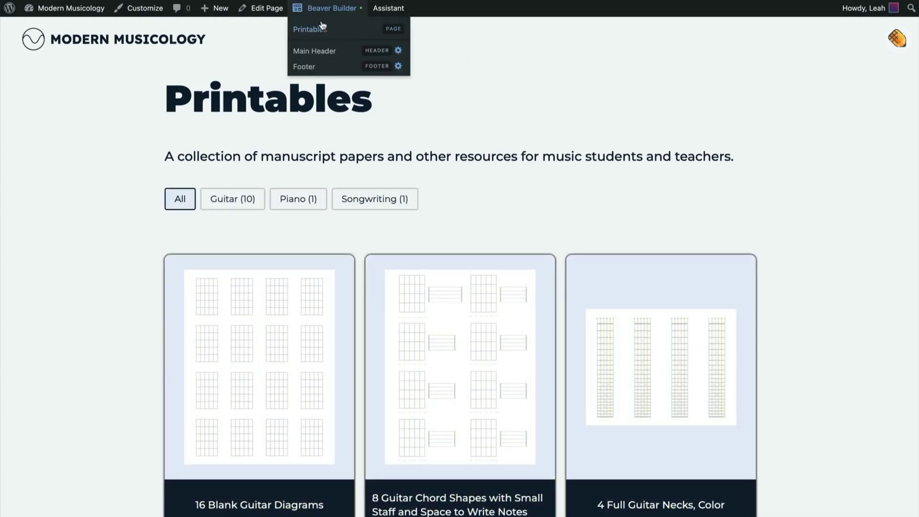
pyautogui.click(321, 9)
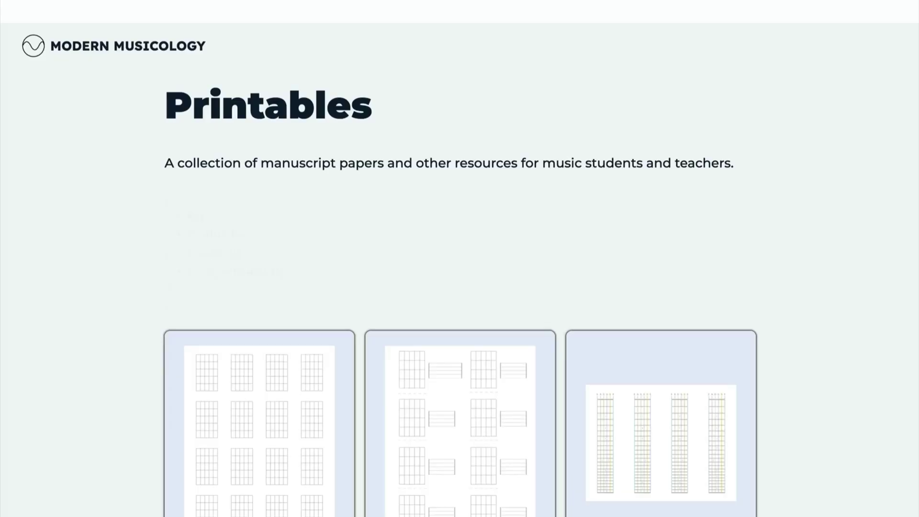
pyautogui.click(830, 17)
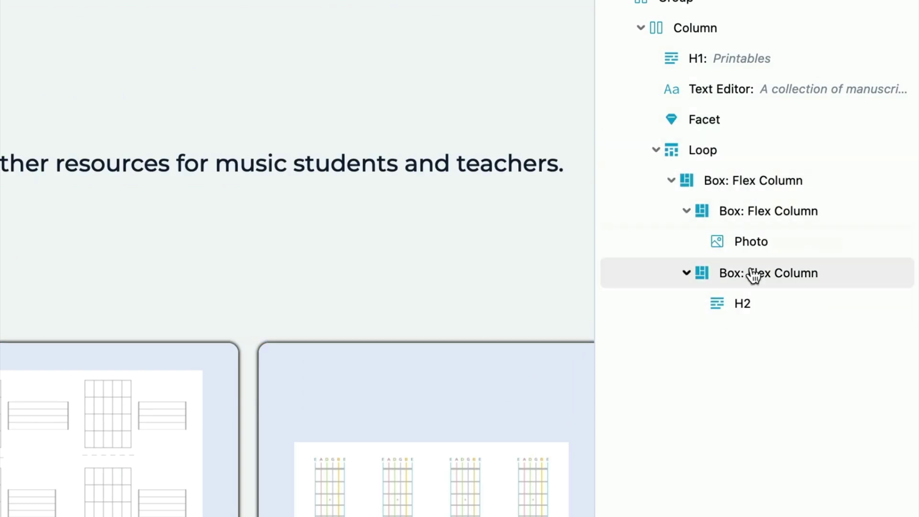
pyautogui.click(691, 160)
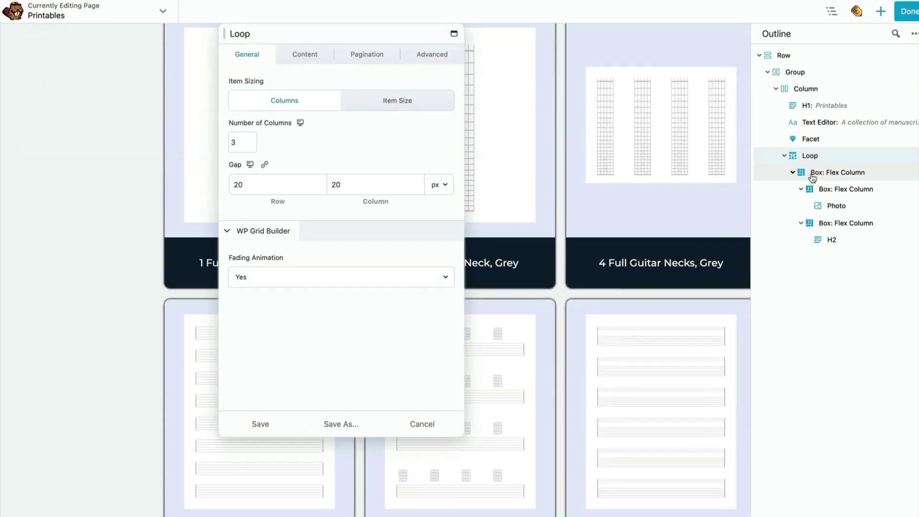
pyautogui.click(812, 175)
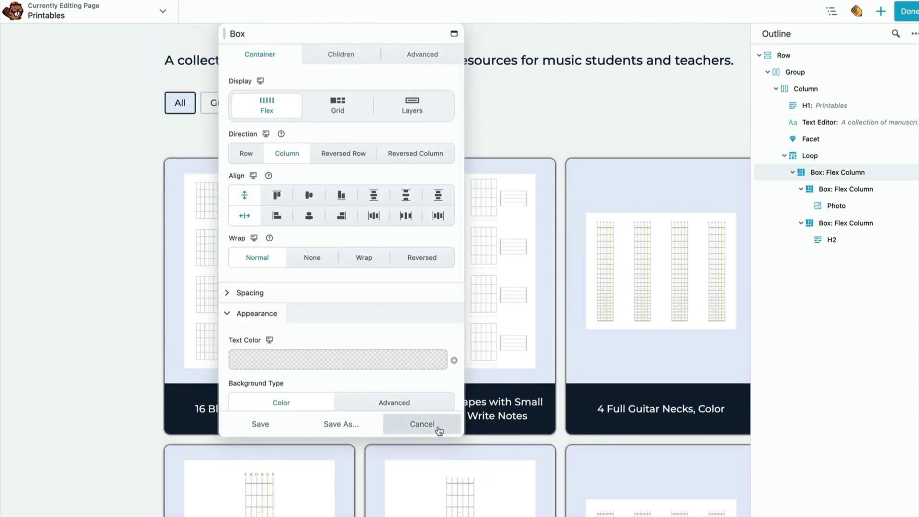
pyautogui.click(421, 423)
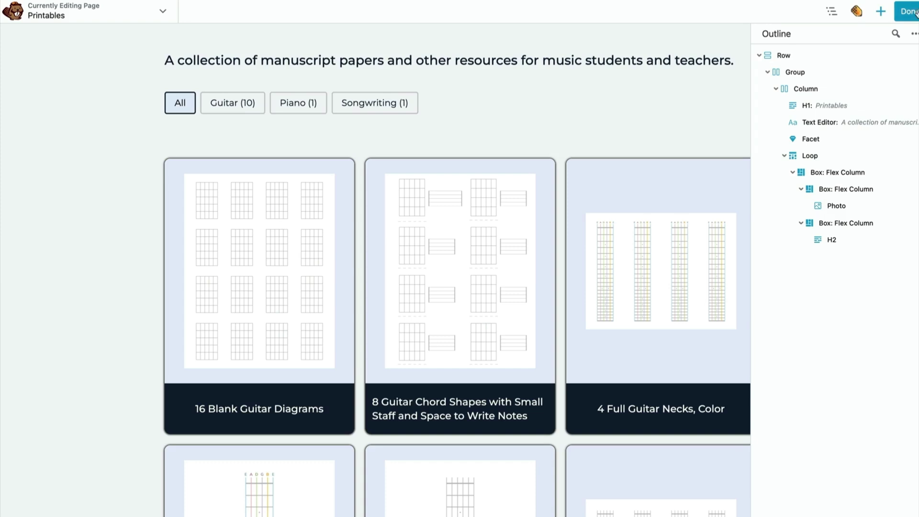
pyautogui.click(804, 160)
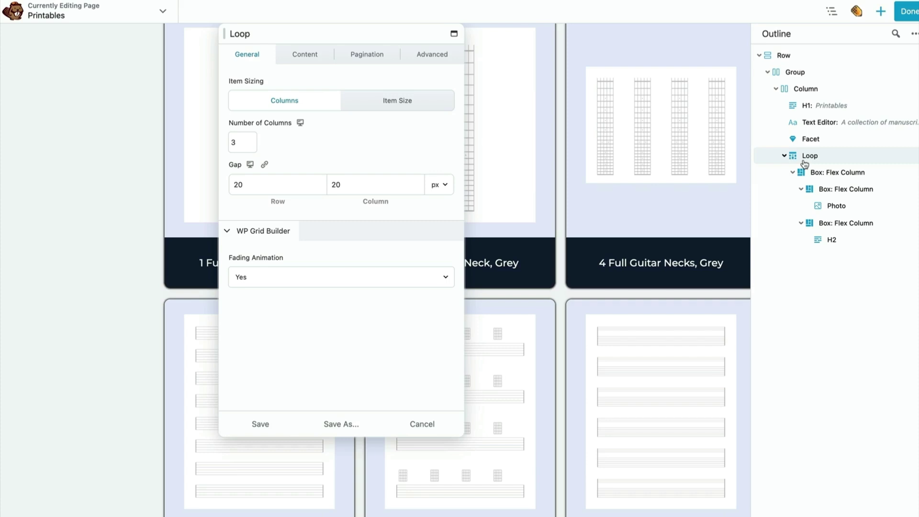
pyautogui.click(906, 11)
pyautogui.click(775, 12)
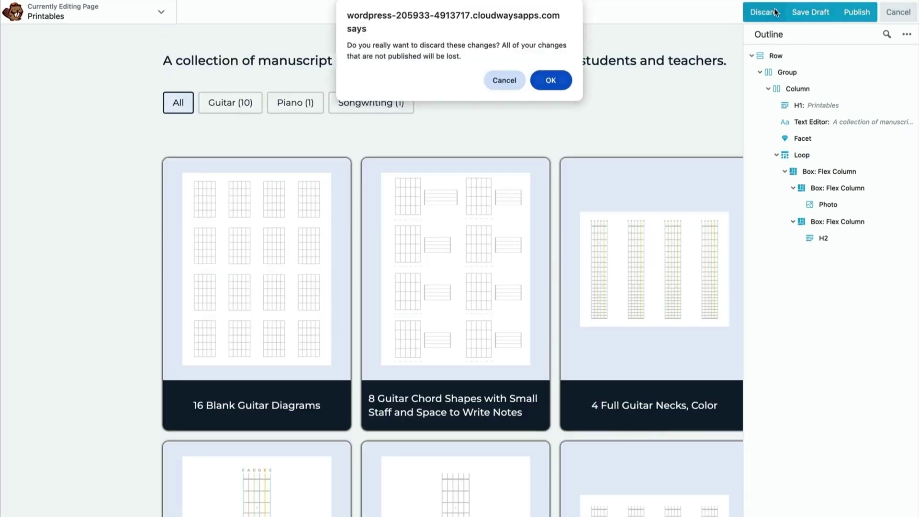
pyautogui.click(554, 82)
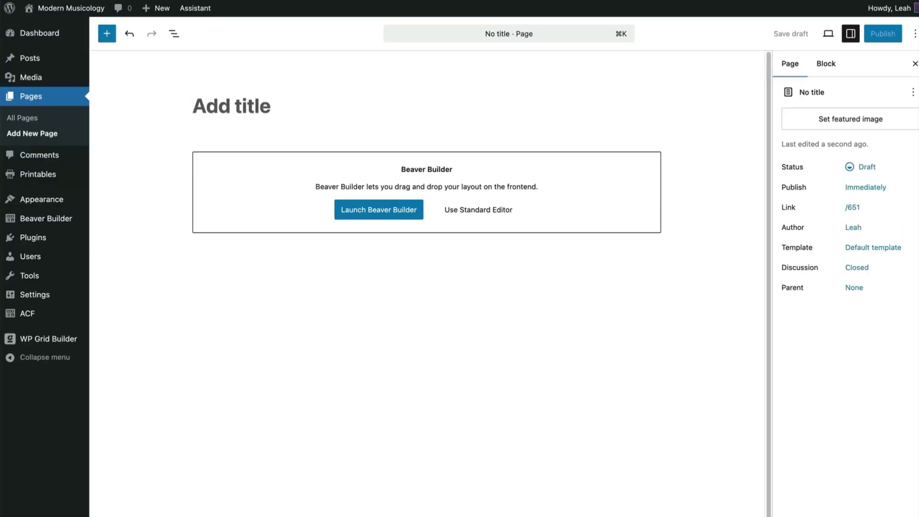
# - Open the new 'Printables Box Module Demo' page in the builder and add a Loop with a blank layout
pyautogui.write('Printables Box Module Demo')
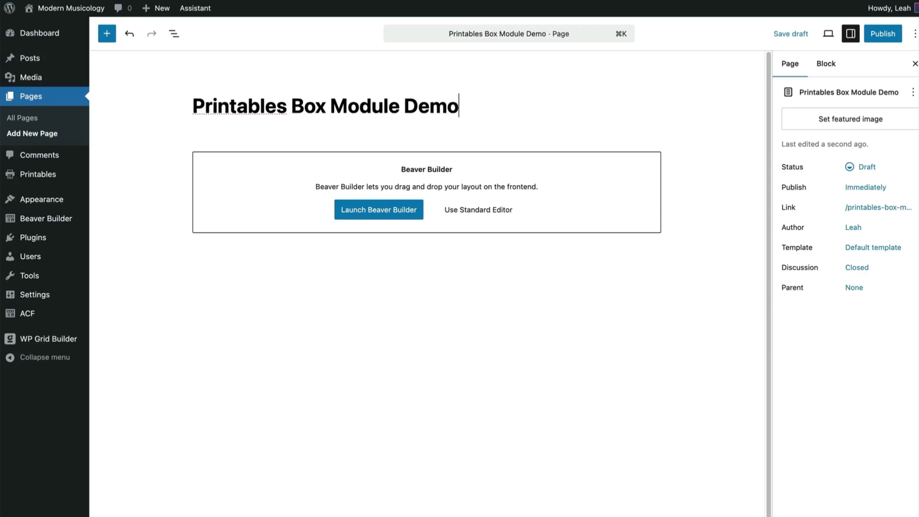
pyautogui.click(402, 209)
pyautogui.scroll(-6, 799, 374)
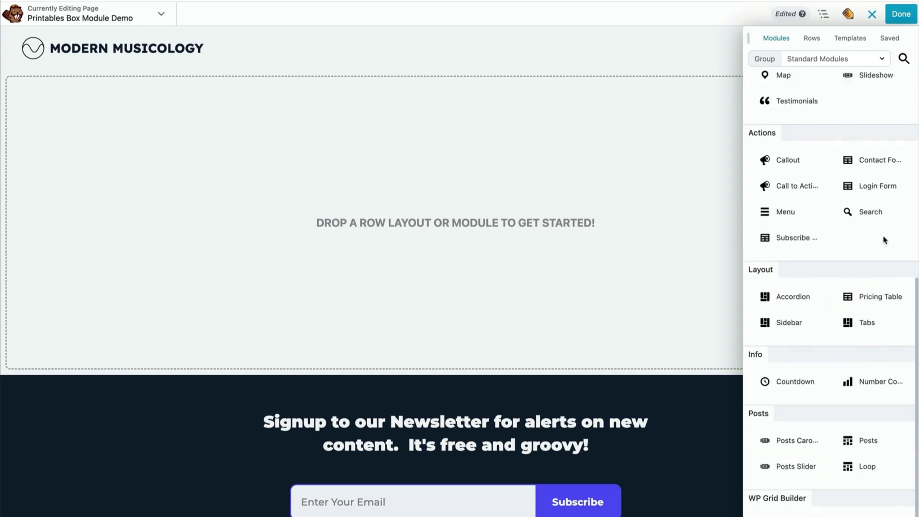
pyautogui.scroll(7, 884, 240)
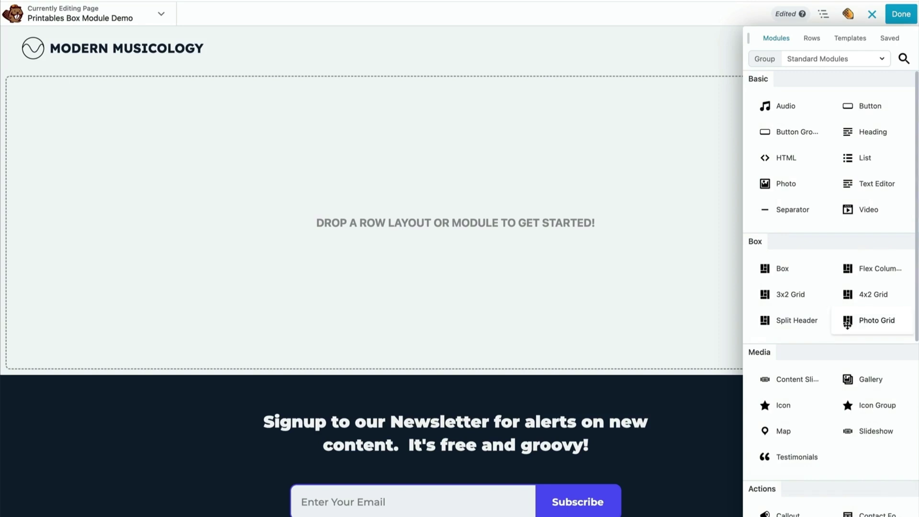
pyautogui.scroll(-7, 843, 324)
pyautogui.moveTo(851, 465); pyautogui.dragTo(540, 232)
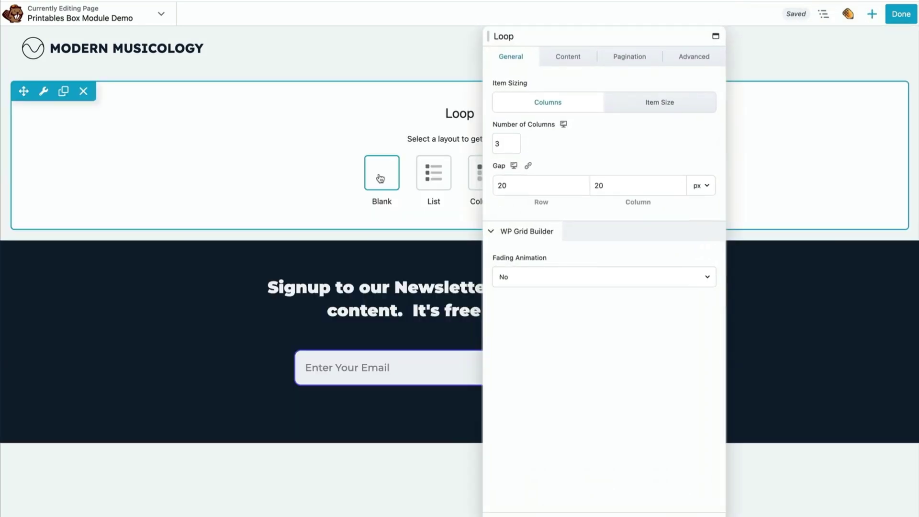
pyautogui.click(380, 178)
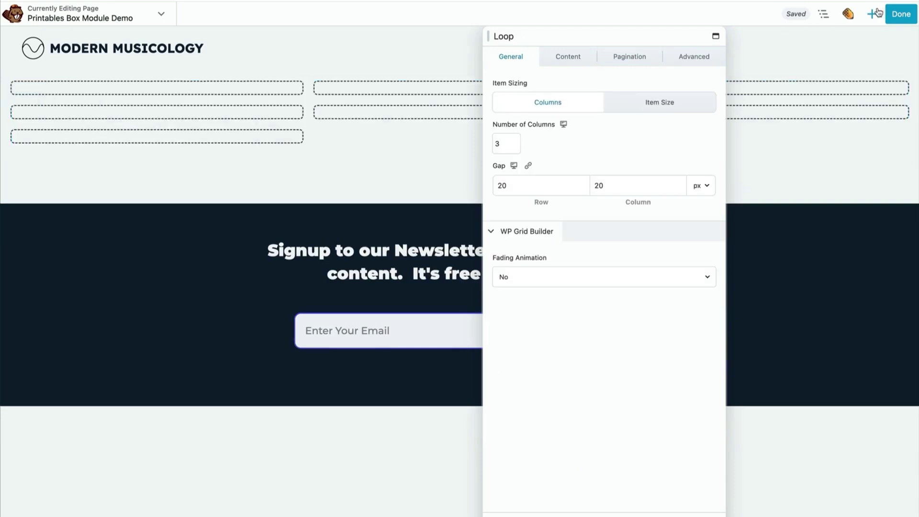
# - Add a vertically stacked Box to the loop item, then duplicate and nest the row boxes in Outline
pyautogui.click(876, 14)
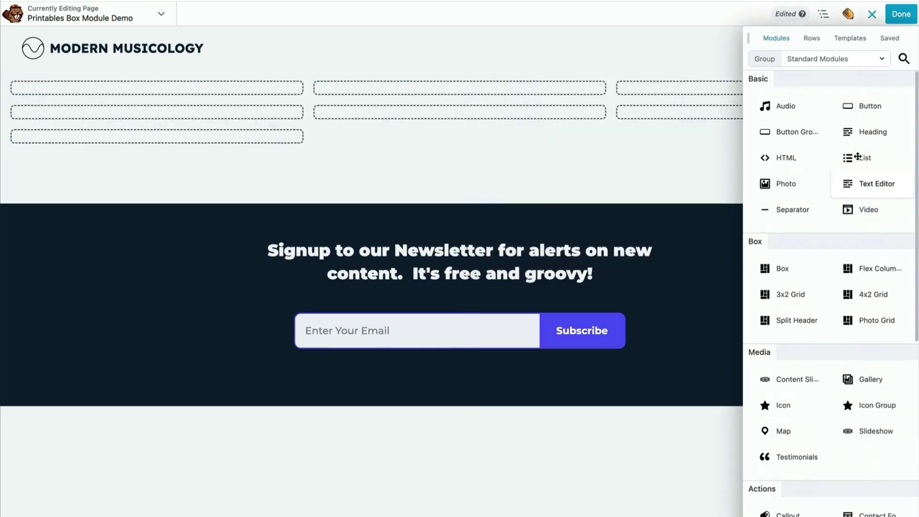
pyautogui.moveTo(765, 268); pyautogui.dragTo(259, 123)
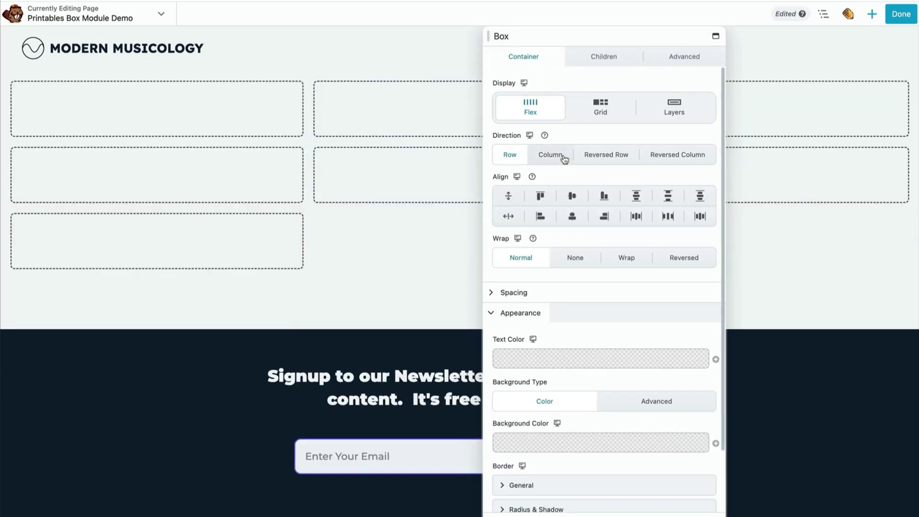
pyautogui.click(565, 160)
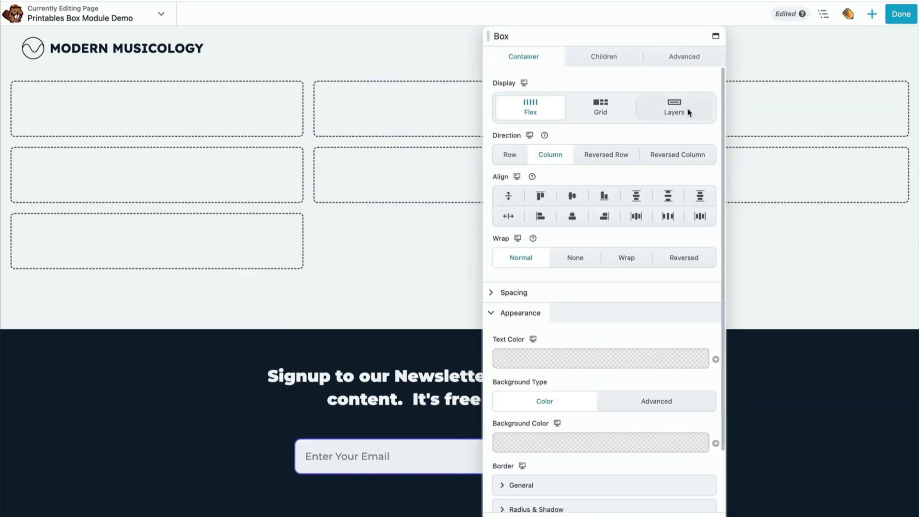
pyautogui.click(823, 15)
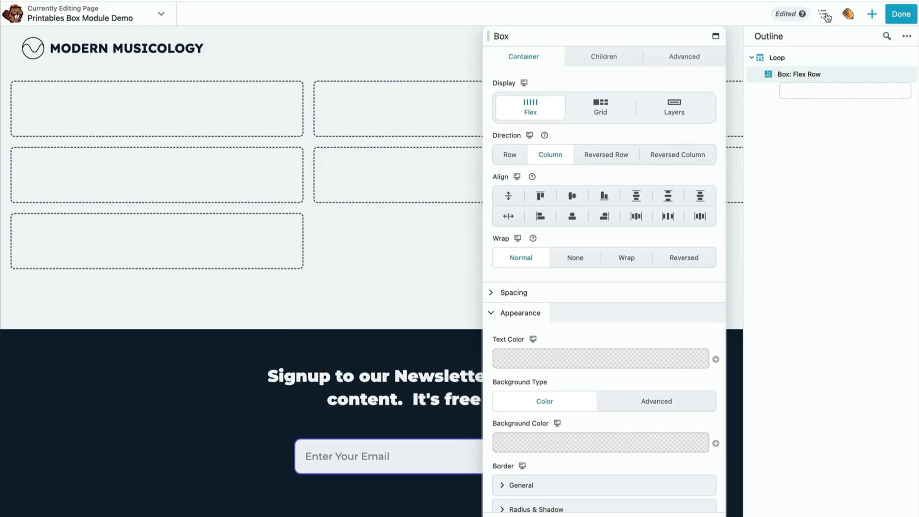
pyautogui.rightClick(780, 76)
pyautogui.click(799, 103)
pyautogui.rightClick(785, 77)
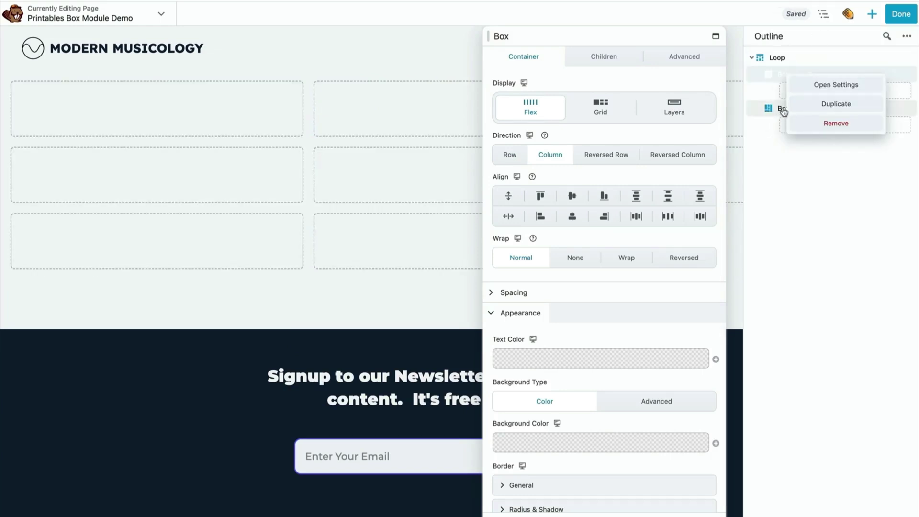
pyautogui.click(798, 103)
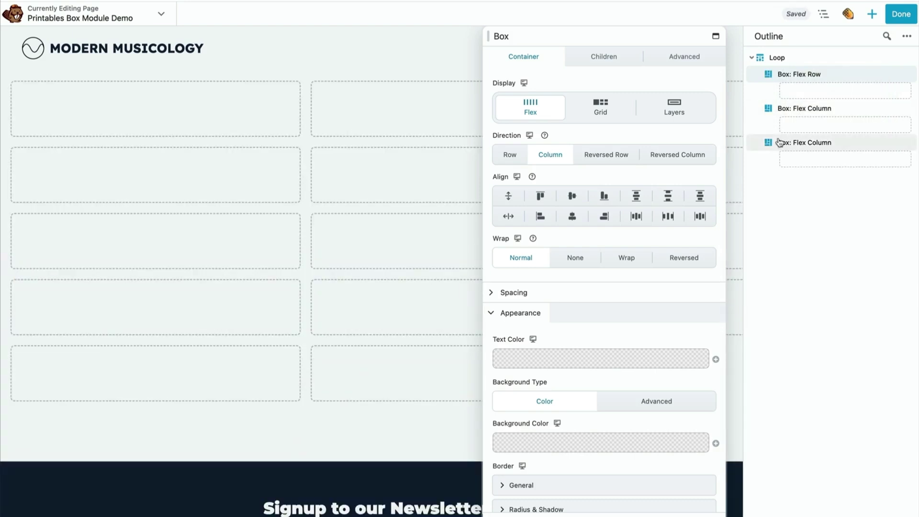
pyautogui.moveTo(768, 107)
pyautogui.mouseDown()
pyautogui.moveTo(796, 92)
pyautogui.moveTo(779, 105)
pyautogui.mouseUp()
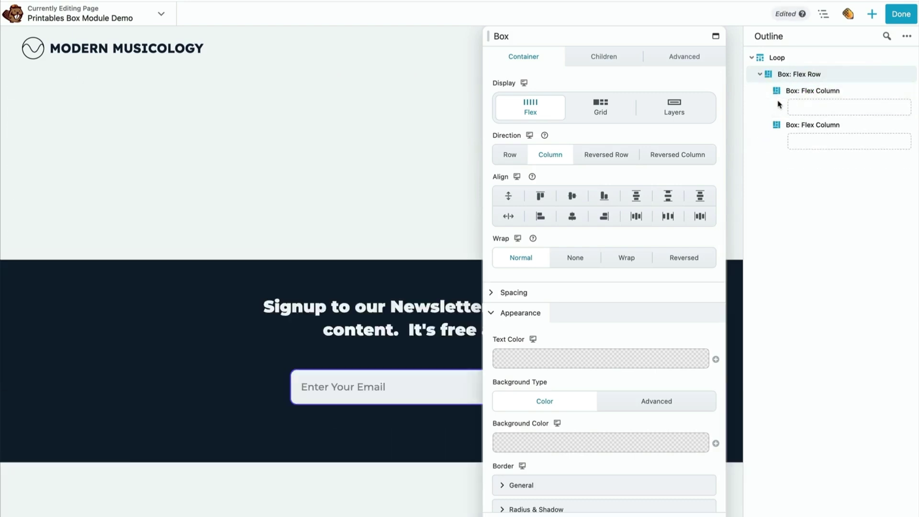
# - Place a Photo module in one inner box and a Heading module in the other
pyautogui.click(872, 14)
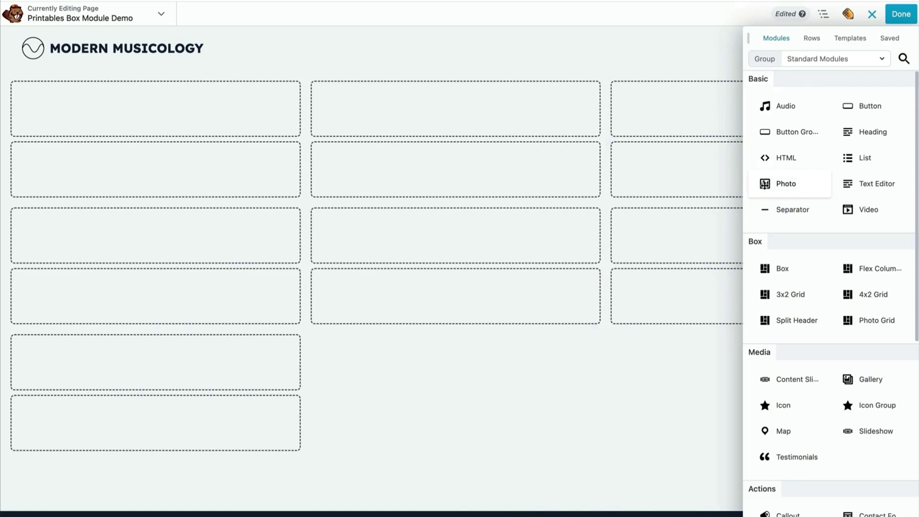
pyautogui.moveTo(764, 185); pyautogui.dragTo(226, 156)
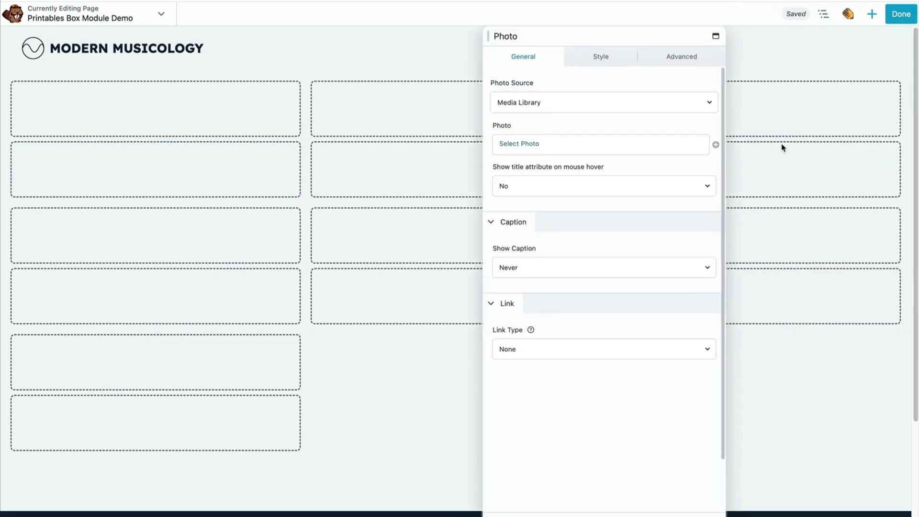
pyautogui.click(871, 14)
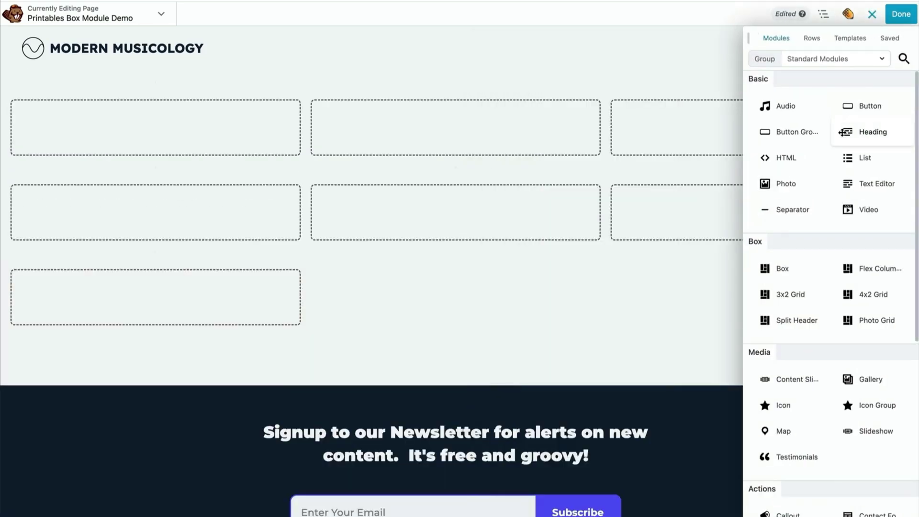
pyautogui.moveTo(866, 132); pyautogui.dragTo(211, 235)
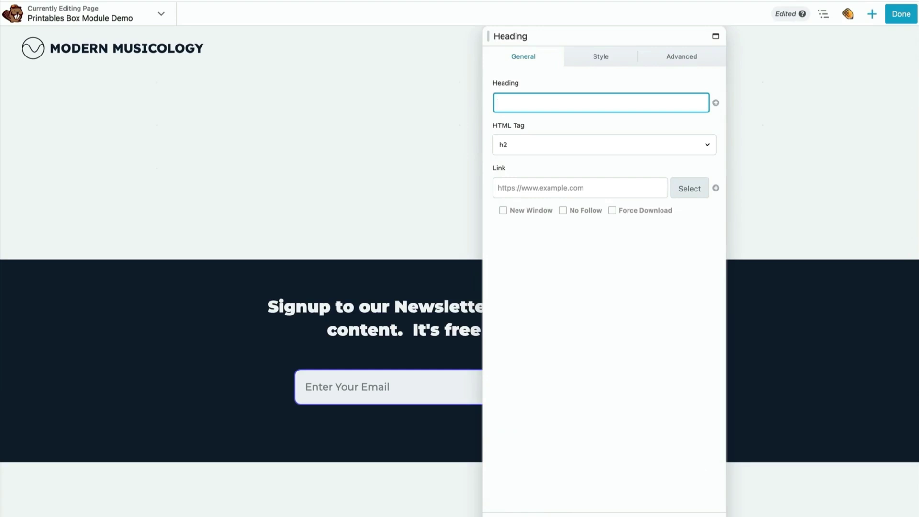
pyautogui.click(824, 16)
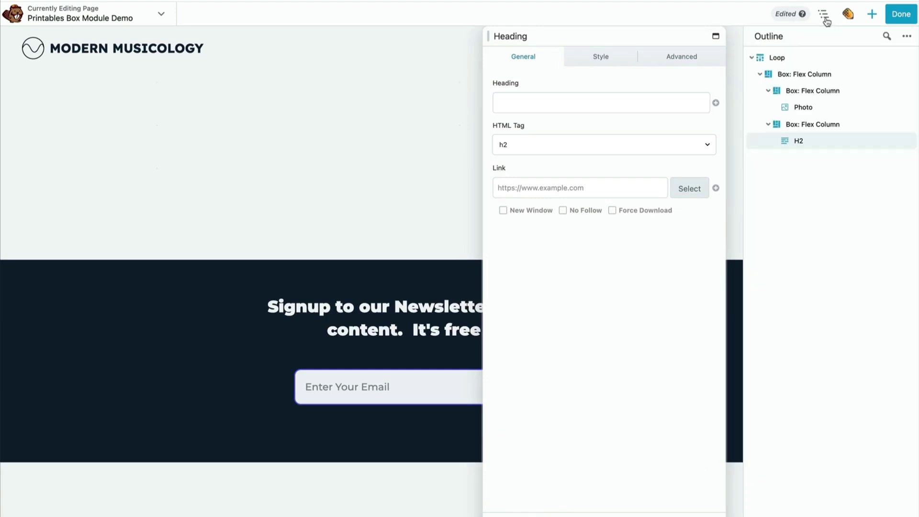
pyautogui.click(818, 75)
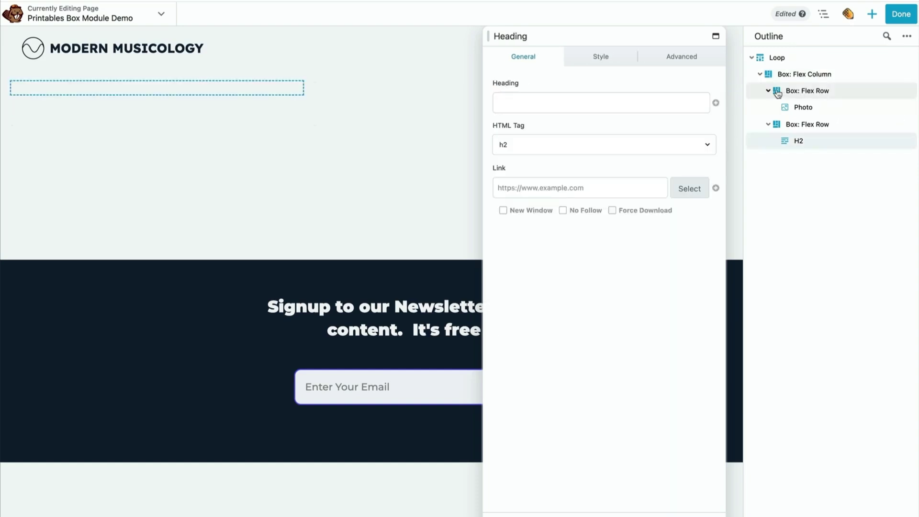
pyautogui.click(778, 92)
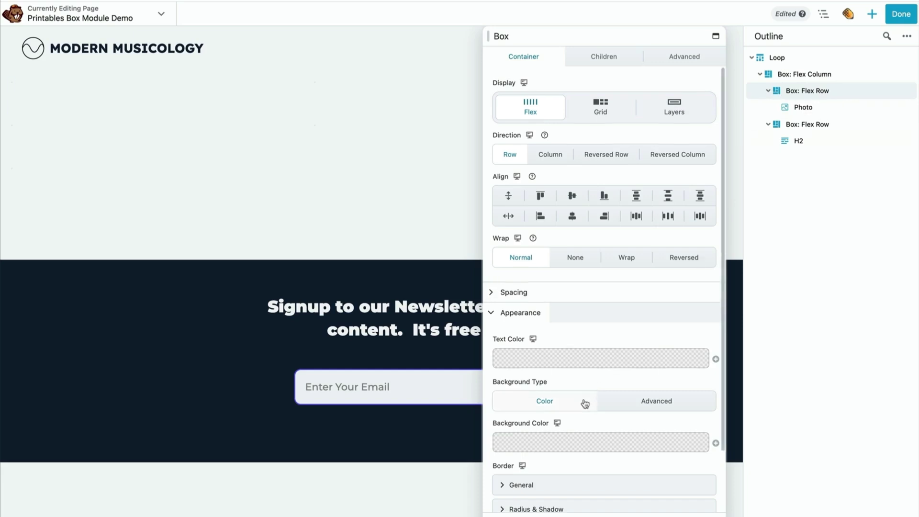
# - Give the photo box a saved light blue background and the heading box dark navy rgb(17, 32, 54)
pyautogui.scroll(-2, 589, 399)
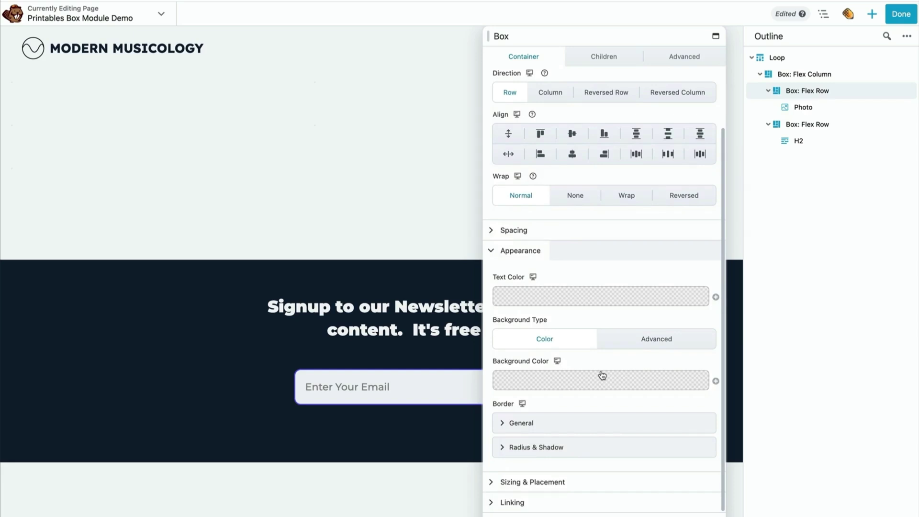
pyautogui.click(602, 374)
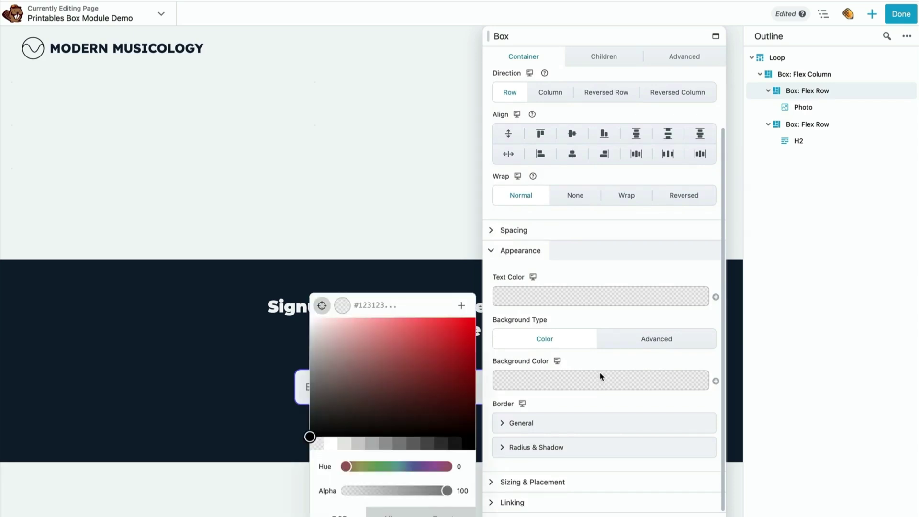
pyautogui.click(446, 511)
pyautogui.click(351, 357)
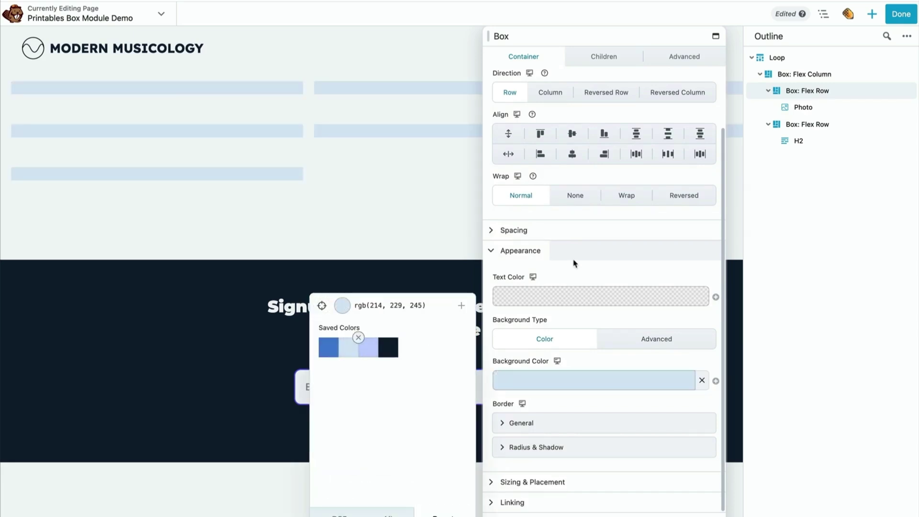
pyautogui.click(781, 126)
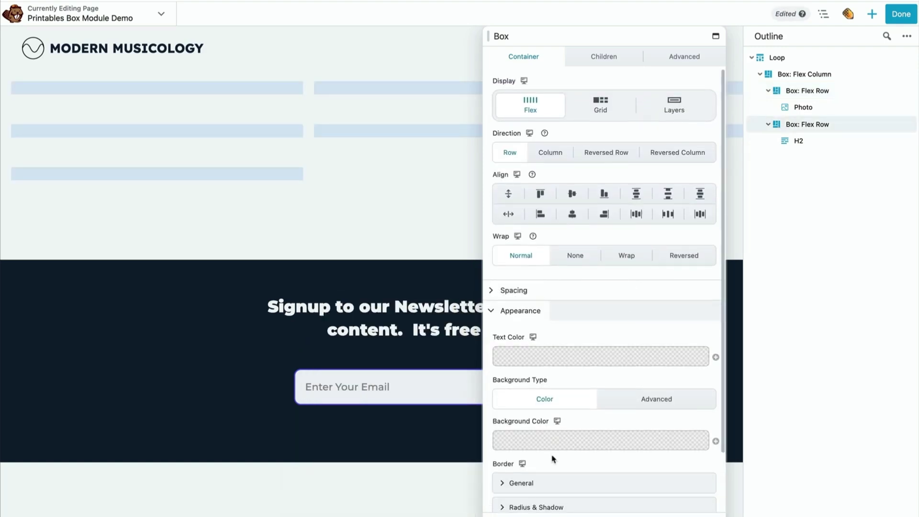
pyautogui.click(555, 443)
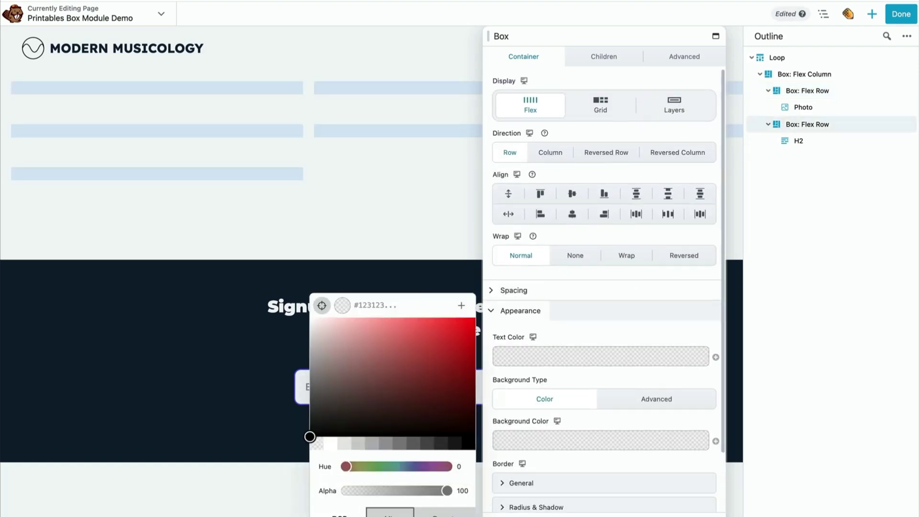
pyautogui.click(433, 512)
pyautogui.click(387, 349)
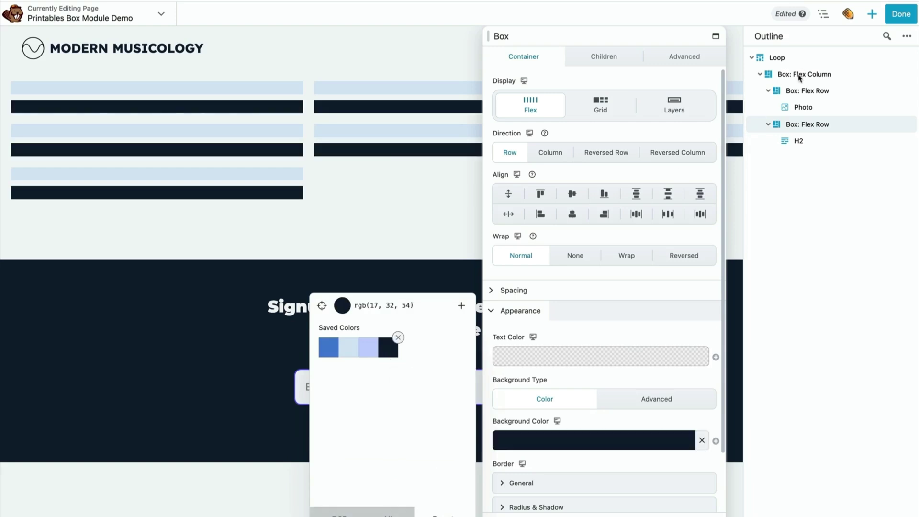
pyautogui.click(774, 78)
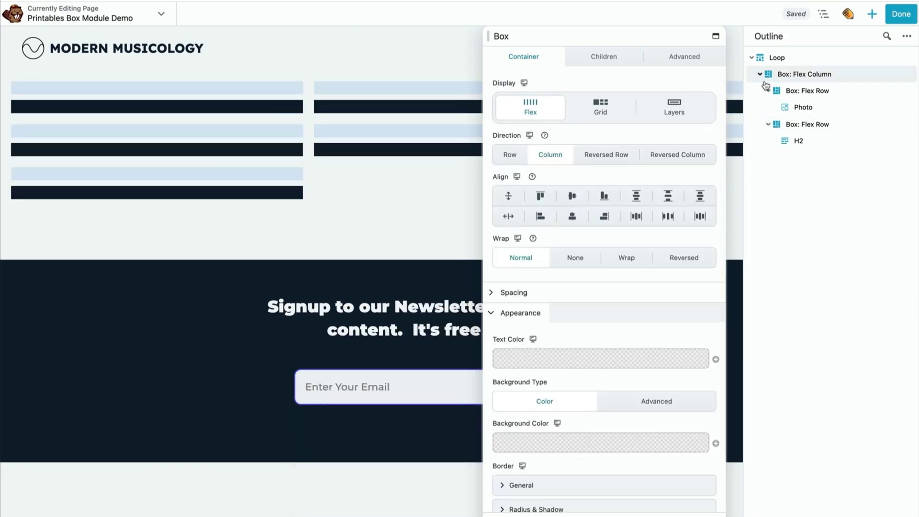
# - Set the outer card box's gap to 0 and link all four corner radii at 10 px
pyautogui.click(558, 292)
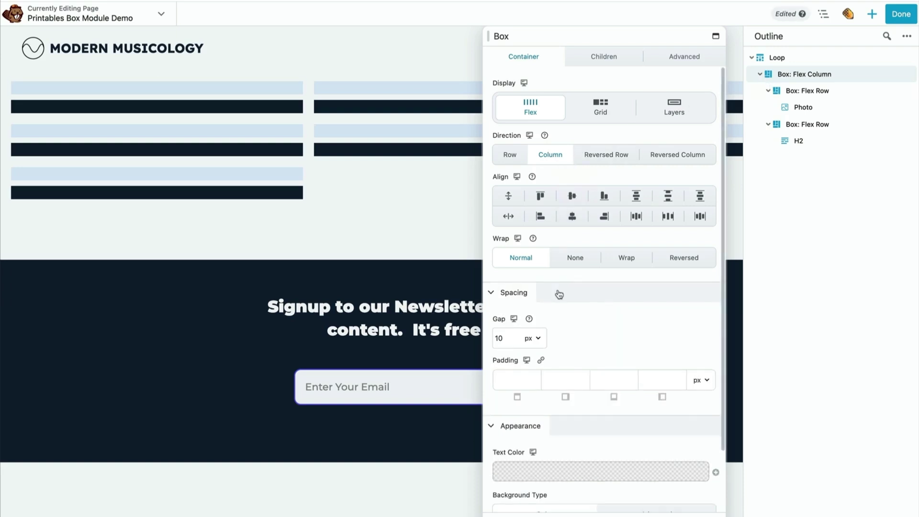
pyautogui.moveTo(514, 317); pyautogui.dragTo(492, 326)
pyautogui.write('0')
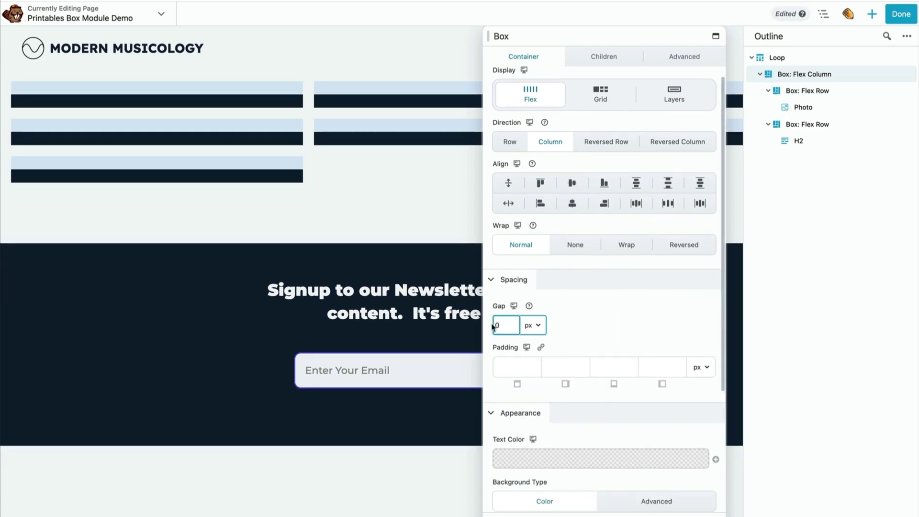
pyautogui.scroll(-5, 611, 298)
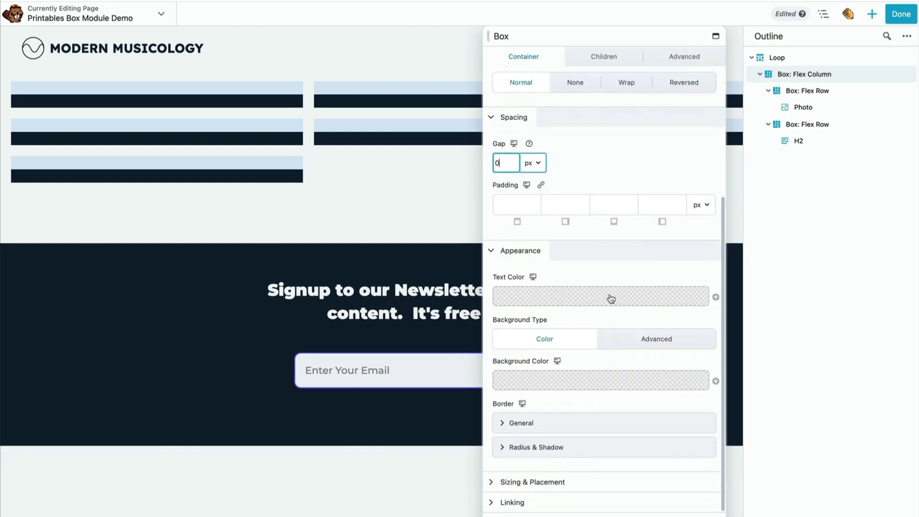
pyautogui.click(526, 445)
pyautogui.scroll(-3, 527, 445)
pyautogui.click(518, 380)
pyautogui.write('10')
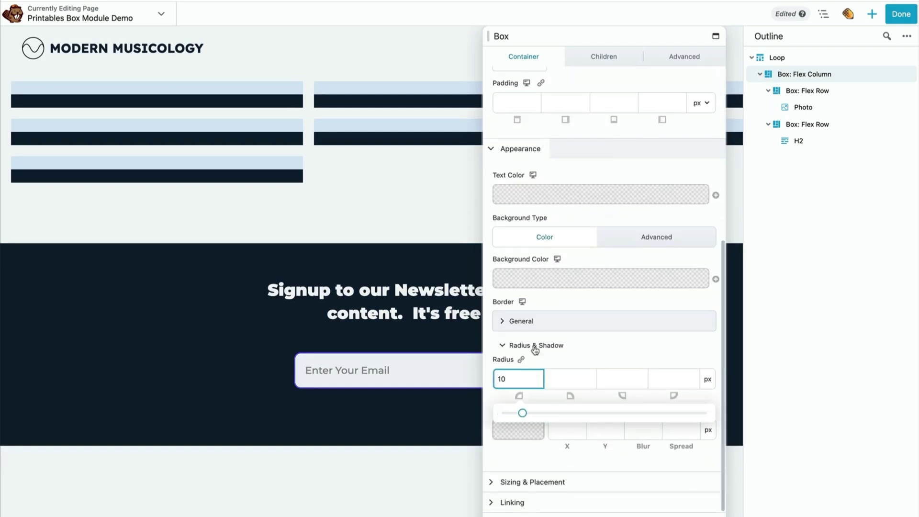
pyautogui.click(521, 360)
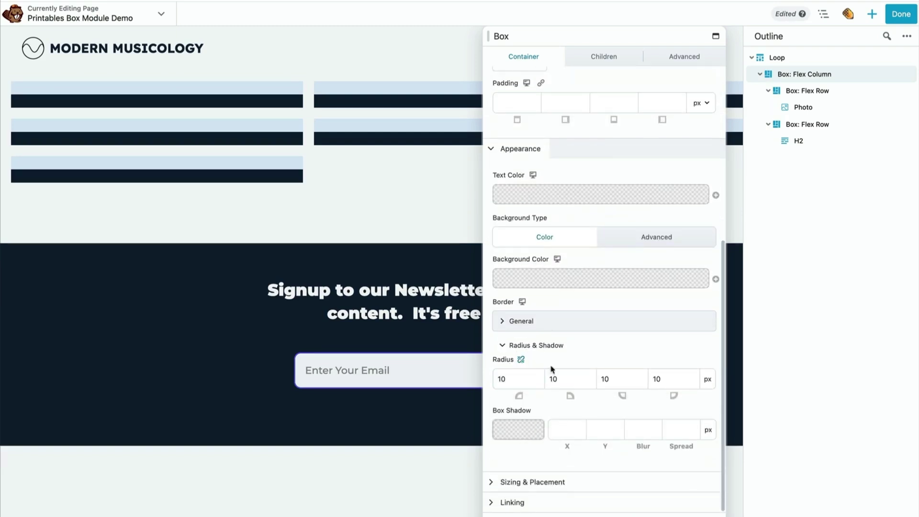
# - Give the card a black box shadow with blur 3
pyautogui.click(532, 433)
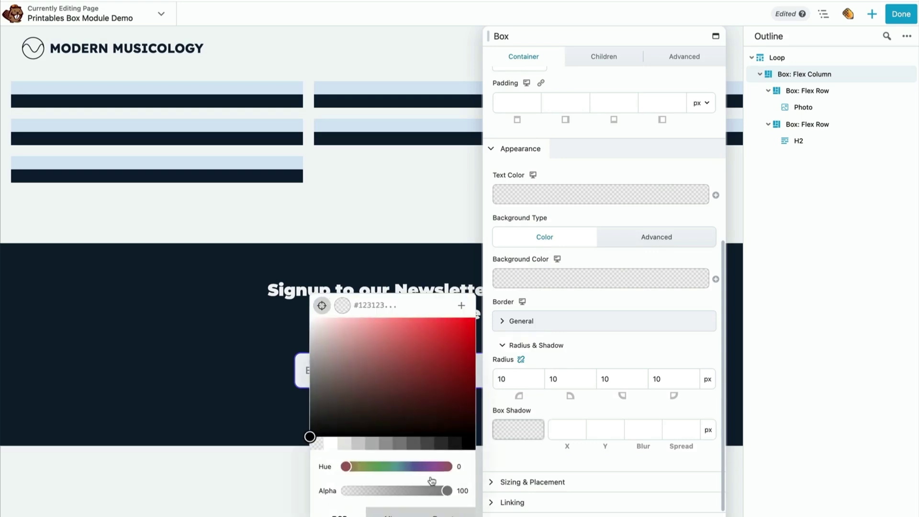
pyautogui.click(468, 440)
pyautogui.click(643, 429)
pyautogui.write('3')
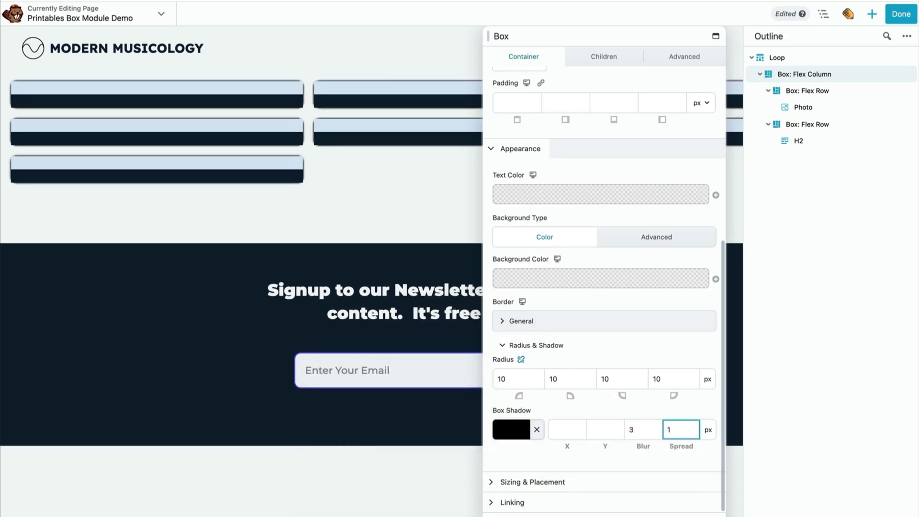
pyautogui.click(777, 90)
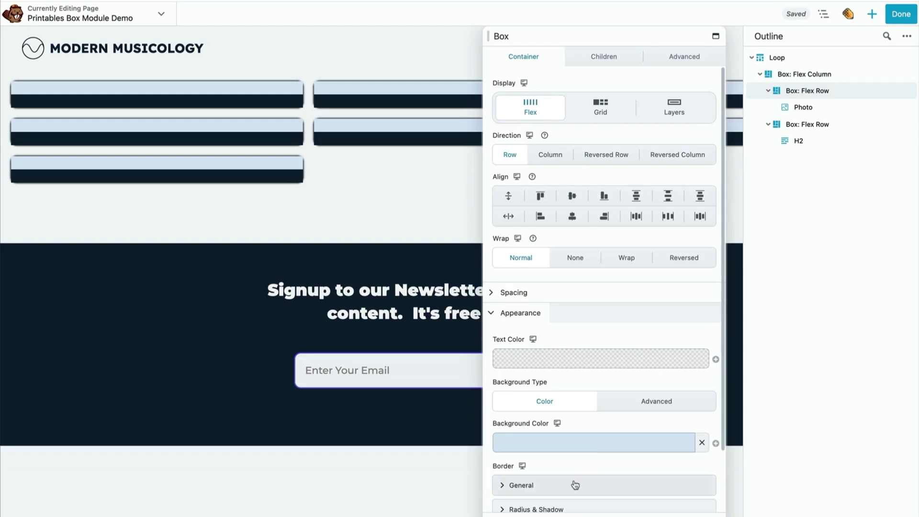
# - Set a 10 px corner radius on the photo box
pyautogui.scroll(-2, 572, 478)
pyautogui.click(566, 446)
pyautogui.click(516, 483)
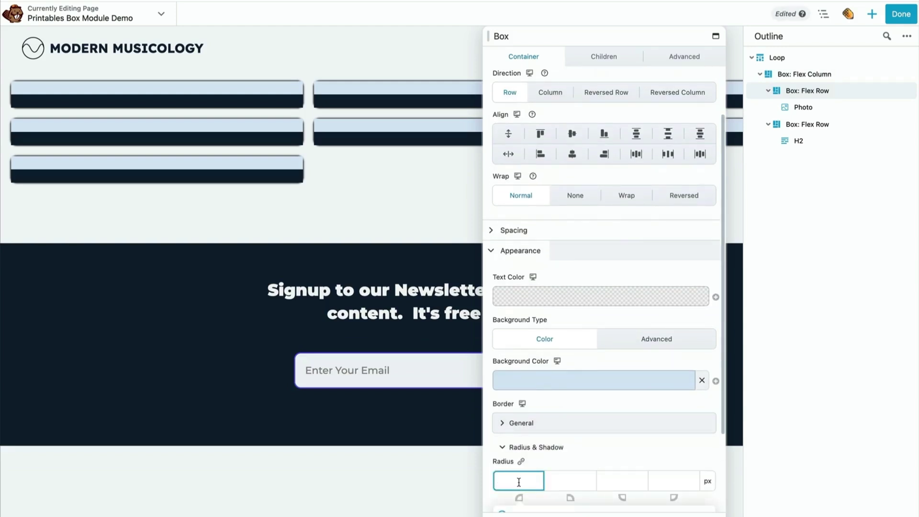
pyautogui.press('Tab')
pyautogui.write('10')
pyautogui.press('Tab')
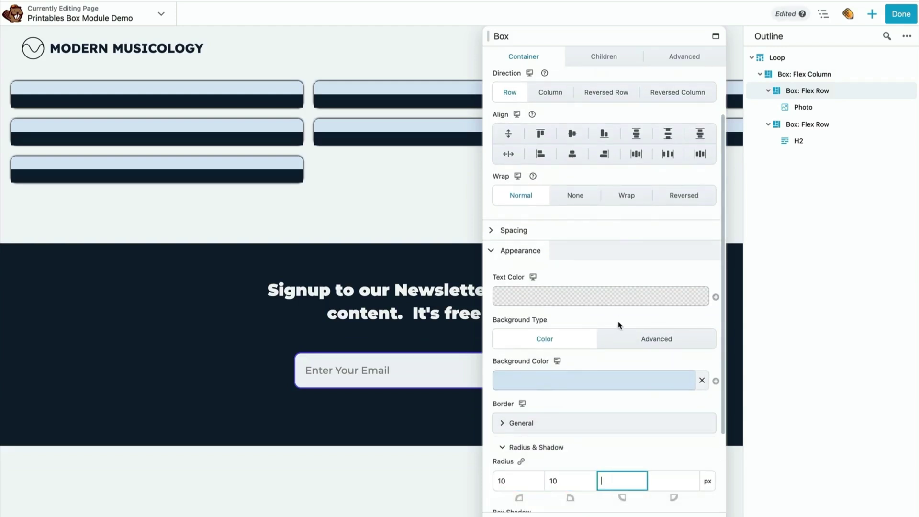
# - Connect the Photo to the ACF Thumbnail Image field as an Image at full size
pyautogui.click(785, 112)
pyautogui.click(574, 142)
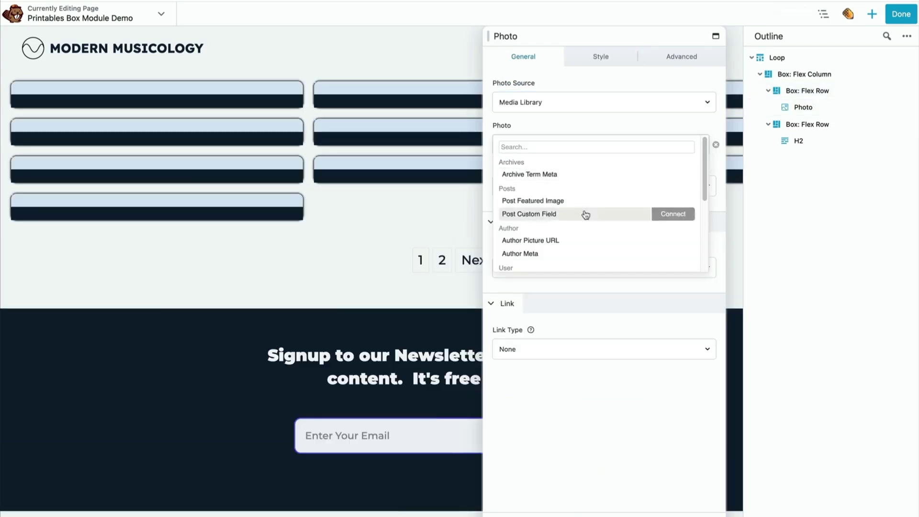
pyautogui.scroll(-5, 586, 230)
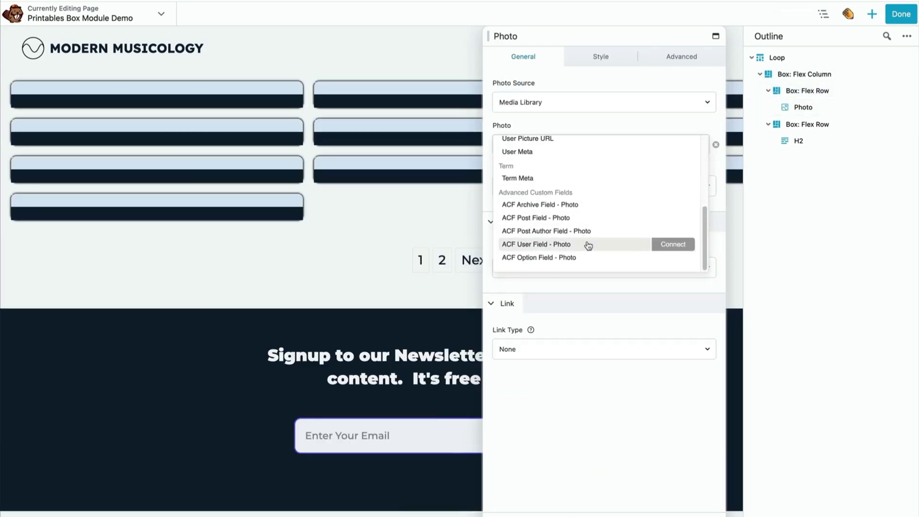
pyautogui.click(571, 222)
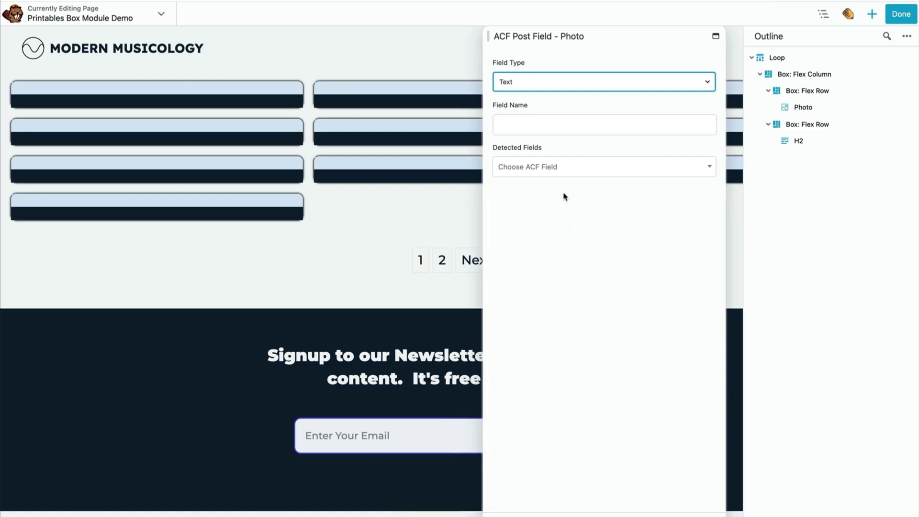
pyautogui.click(545, 81)
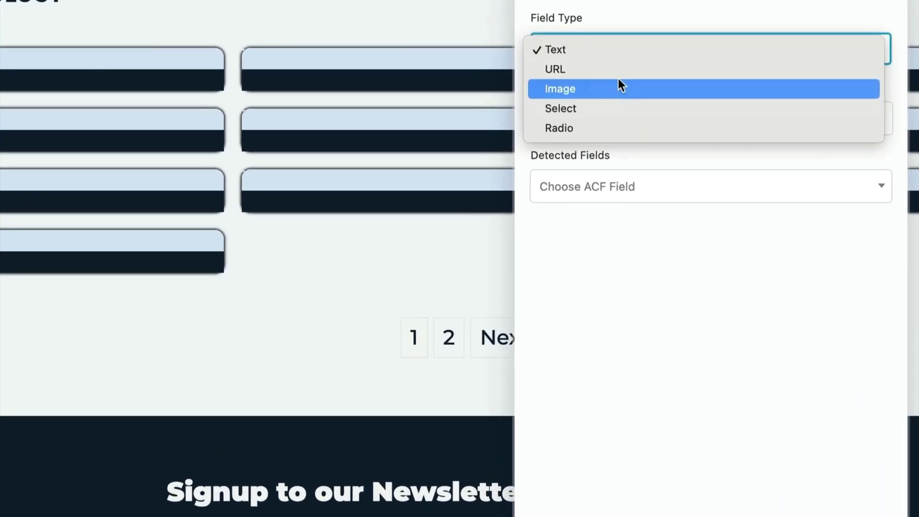
pyautogui.click(616, 83)
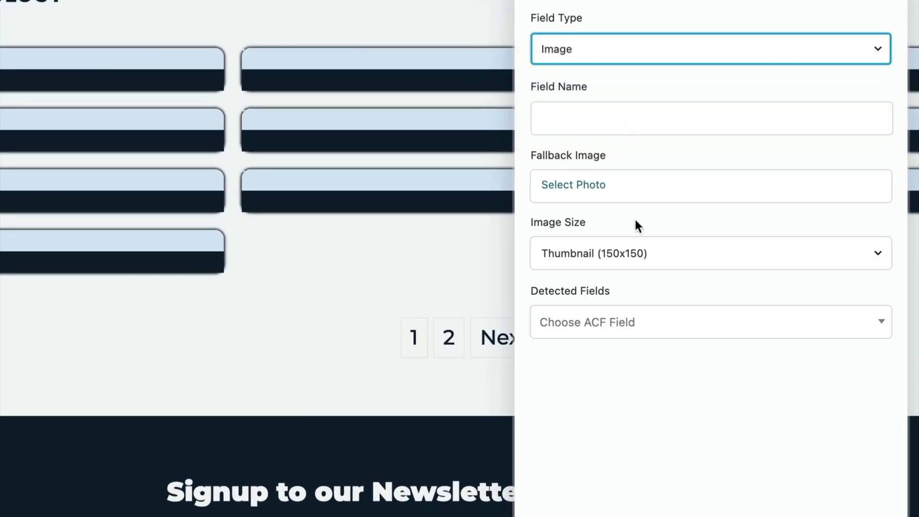
pyautogui.click(626, 255)
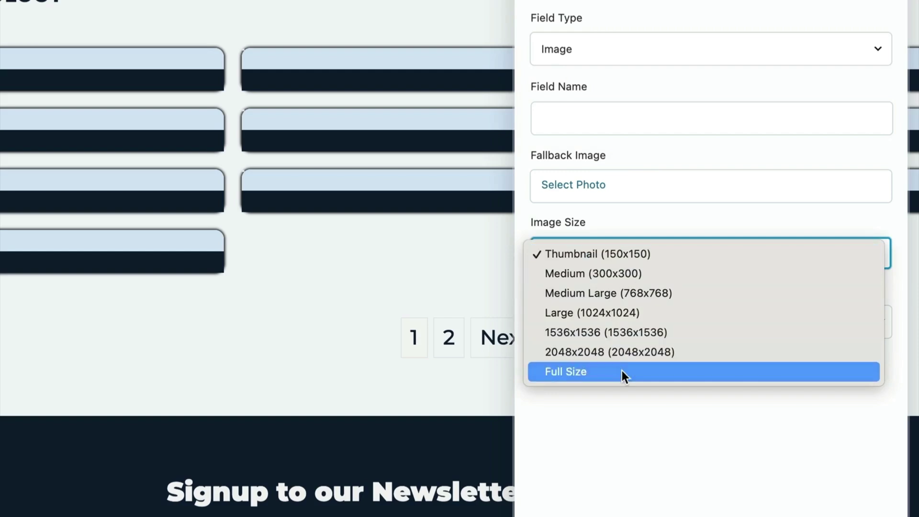
pyautogui.press('Escape')
pyautogui.click(622, 319)
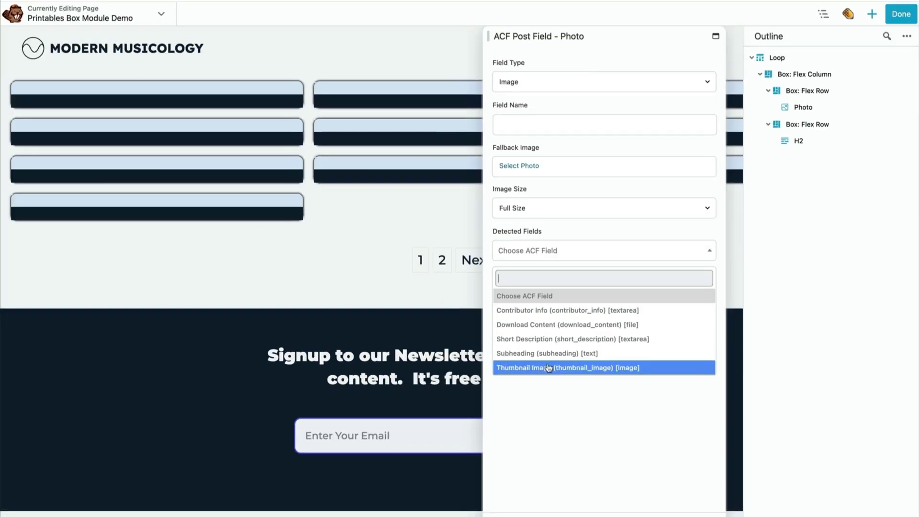
pyautogui.click(621, 507)
# - Save the field connection and set the Photo width to 270 px
pyautogui.click(510, 514)
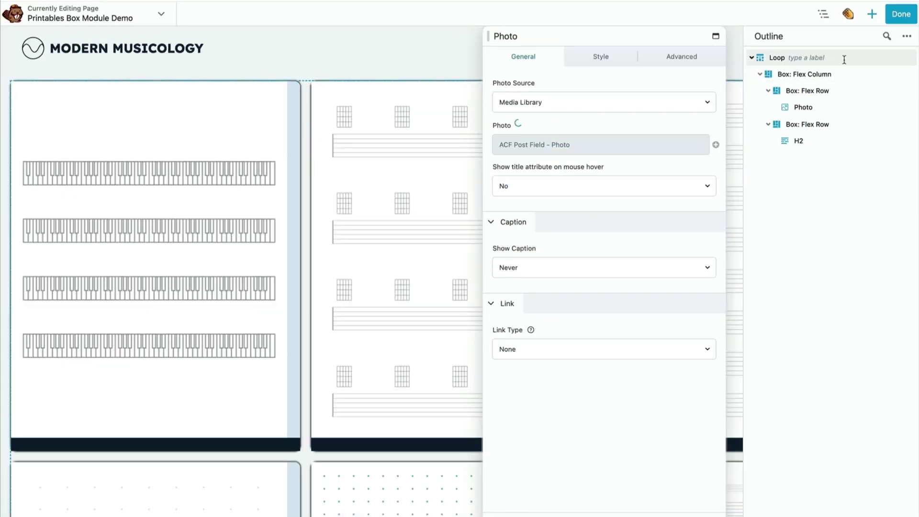
pyautogui.click(604, 57)
pyautogui.click(509, 144)
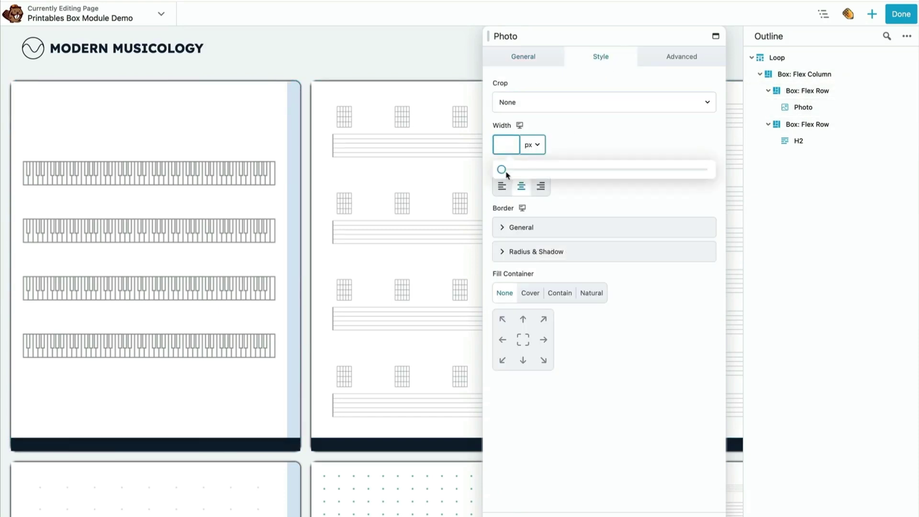
pyautogui.moveTo(502, 172); pyautogui.dragTo(564, 178)
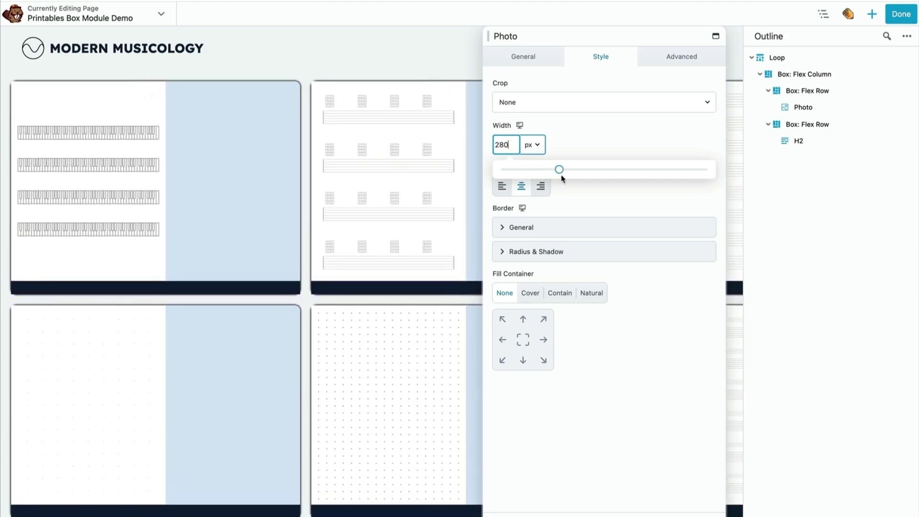
pyautogui.moveTo(561, 175); pyautogui.dragTo(560, 173)
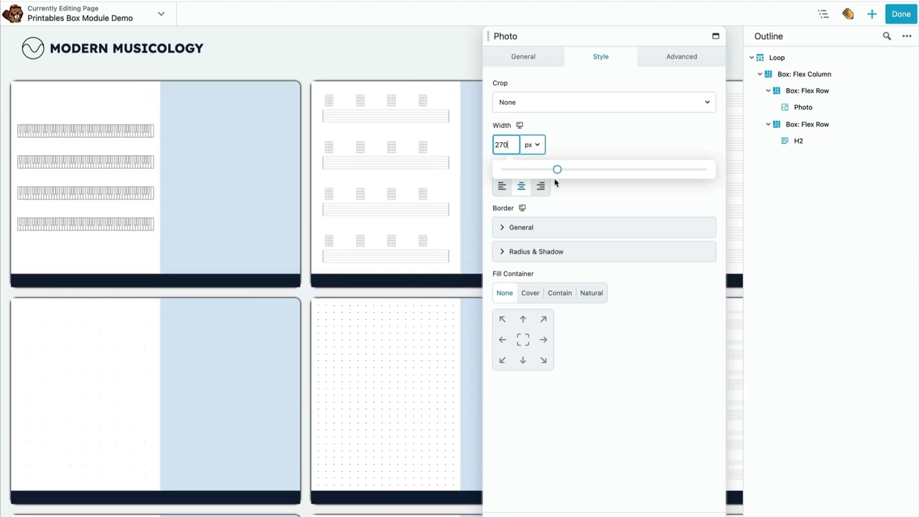
# - Center the photo vertically and horizontally in its row and pad the row 17 px on all sides
pyautogui.click(778, 93)
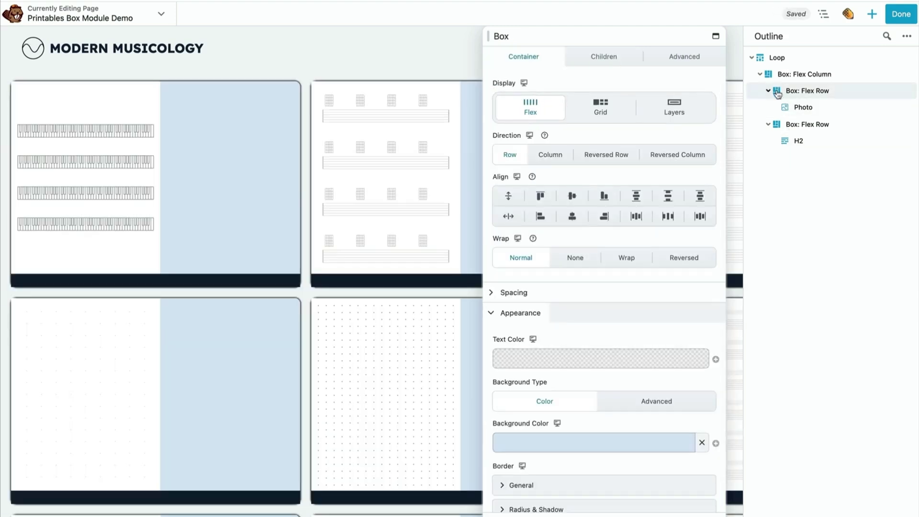
pyautogui.click(572, 196)
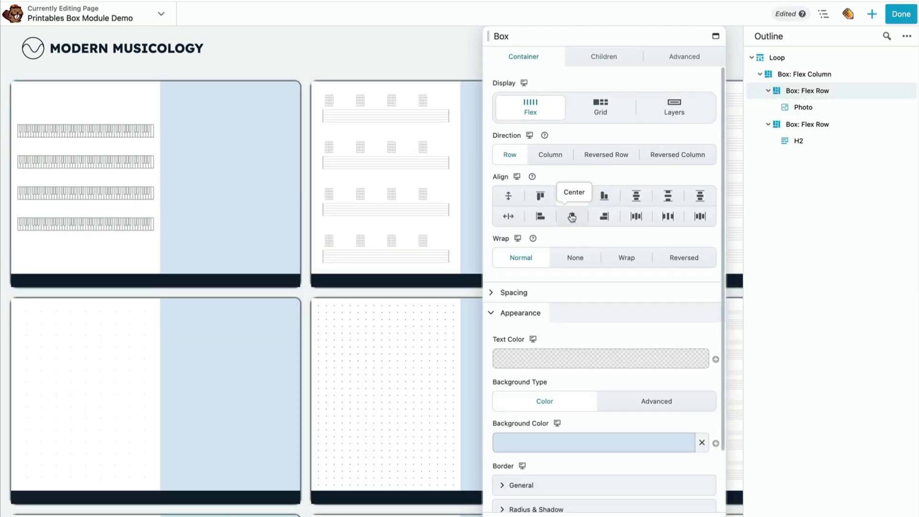
pyautogui.click(572, 216)
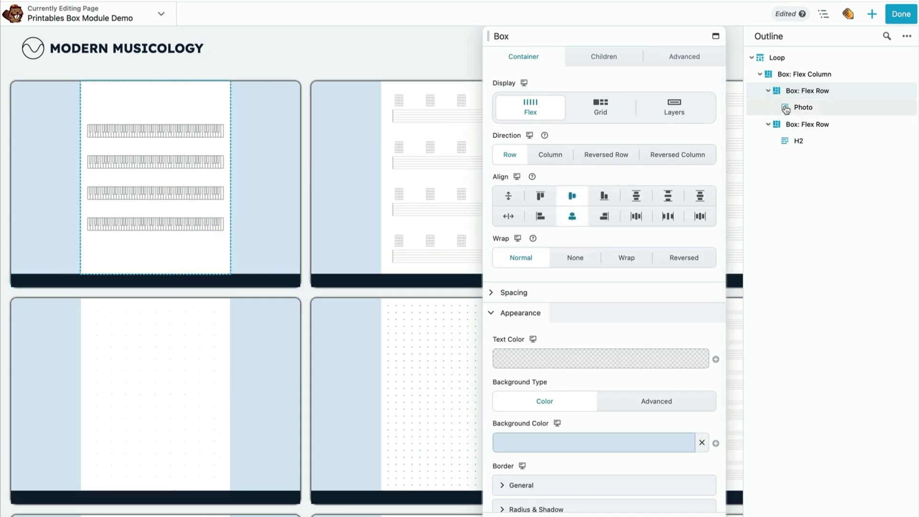
pyautogui.scroll(-2, 511, 314)
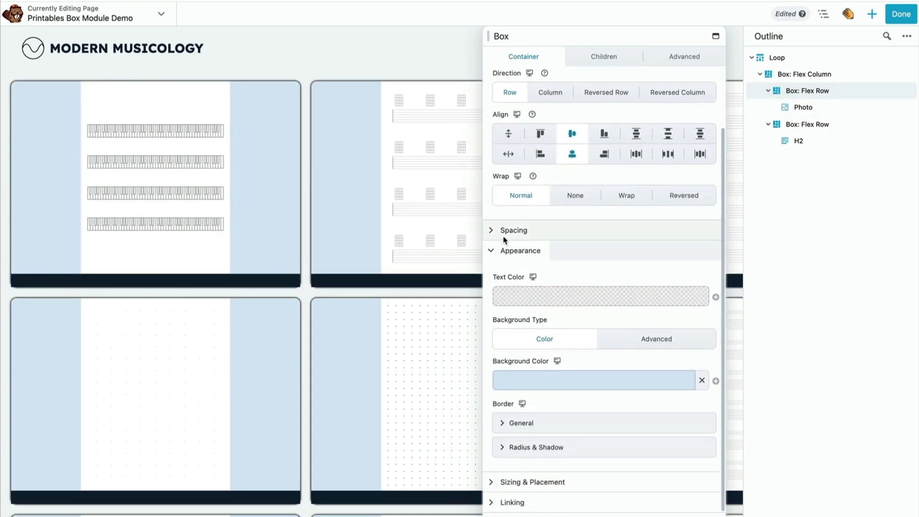
pyautogui.click(495, 232)
pyautogui.click(523, 318)
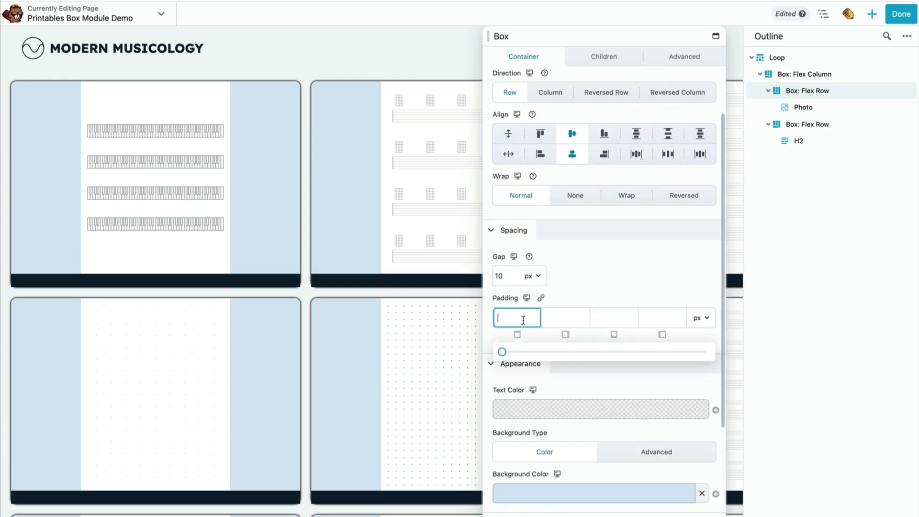
pyautogui.moveTo(500, 351); pyautogui.dragTo(538, 350)
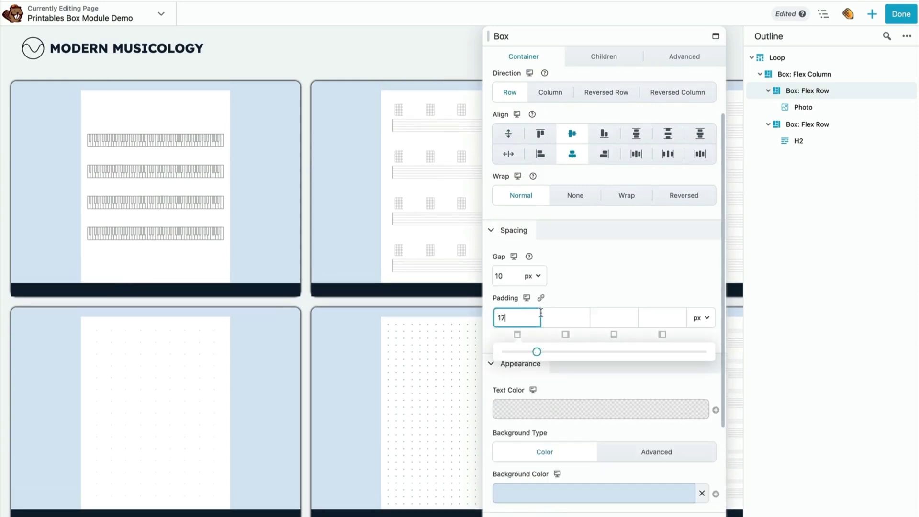
pyautogui.click(541, 298)
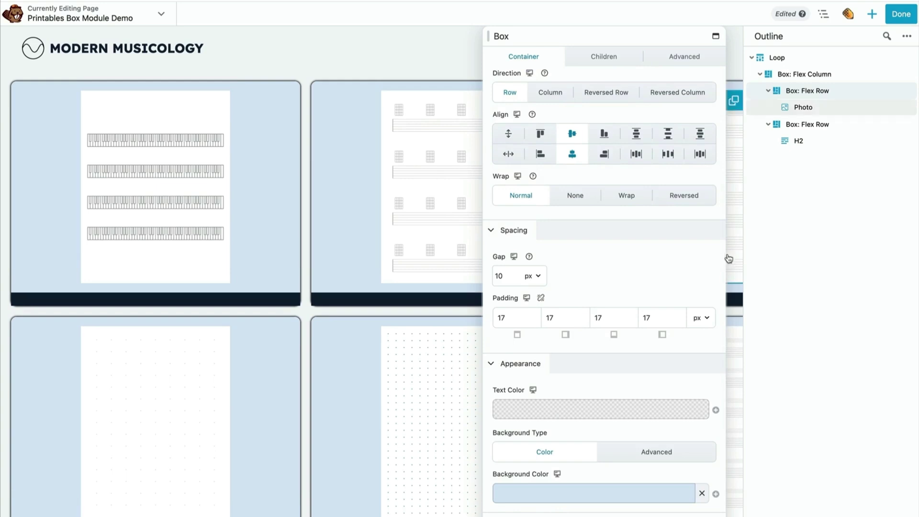
pyautogui.press('Escape')
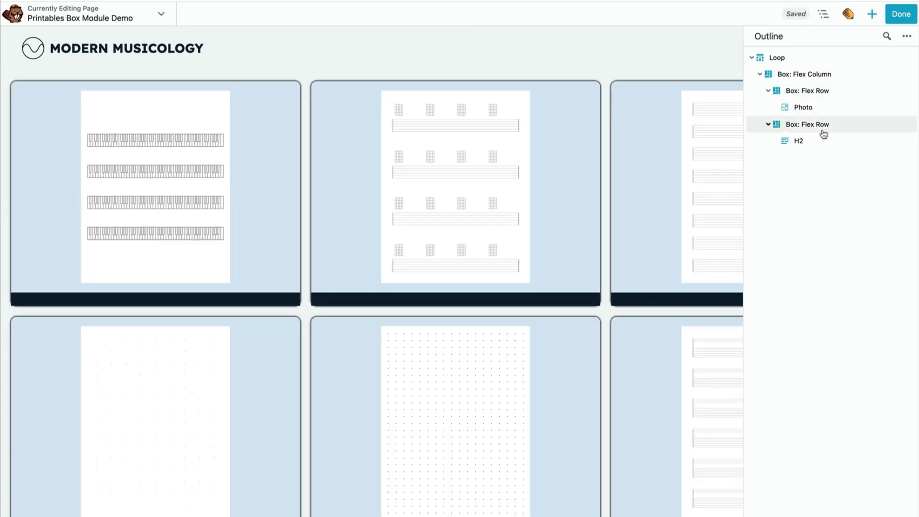
# - Give the navy heading box 10 px bottom corner radii and open the H2 heading's settings
pyautogui.click(780, 128)
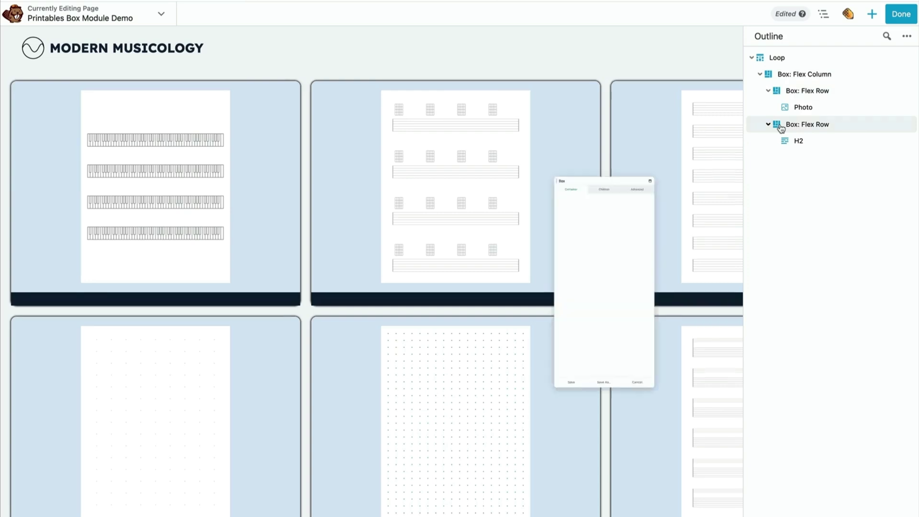
pyautogui.scroll(-2, 550, 459)
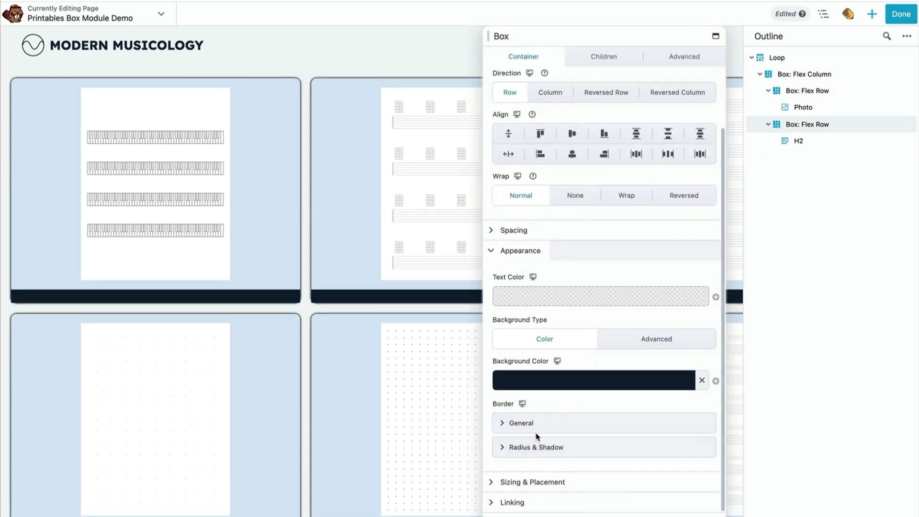
pyautogui.click(535, 445)
pyautogui.scroll(-4, 550, 421)
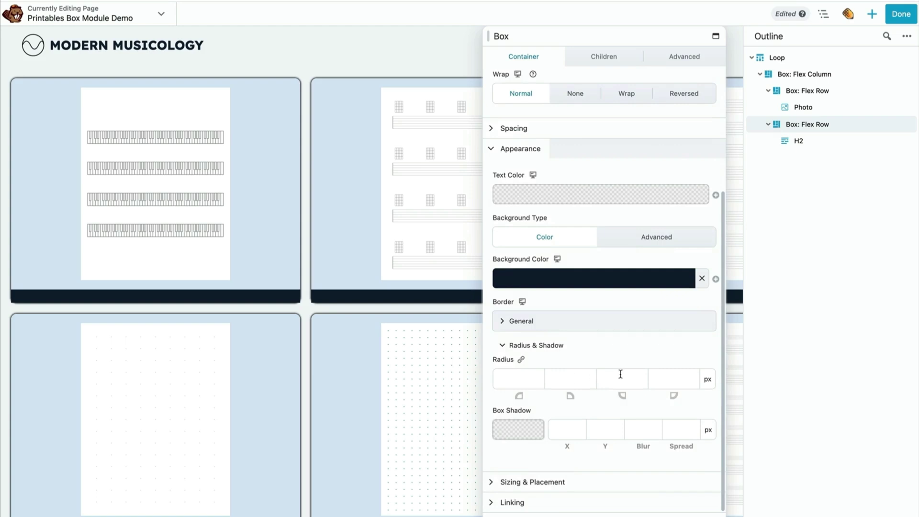
pyautogui.click(620, 374)
pyautogui.write('10')
pyautogui.press('Tab')
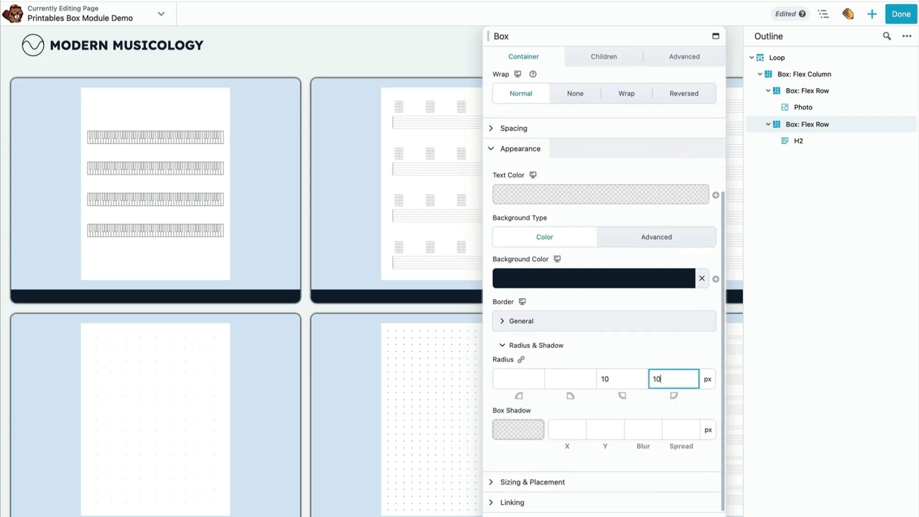
pyautogui.write('10')
pyautogui.press('Return')
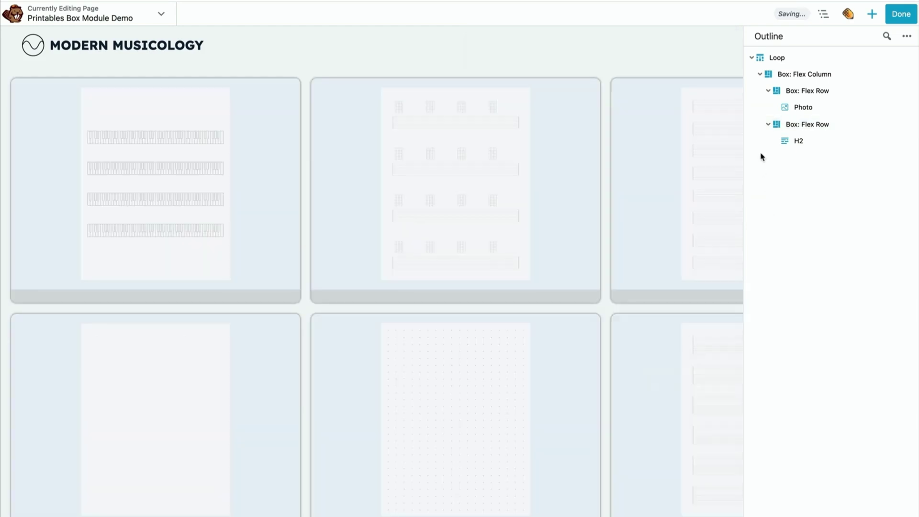
pyautogui.click(779, 143)
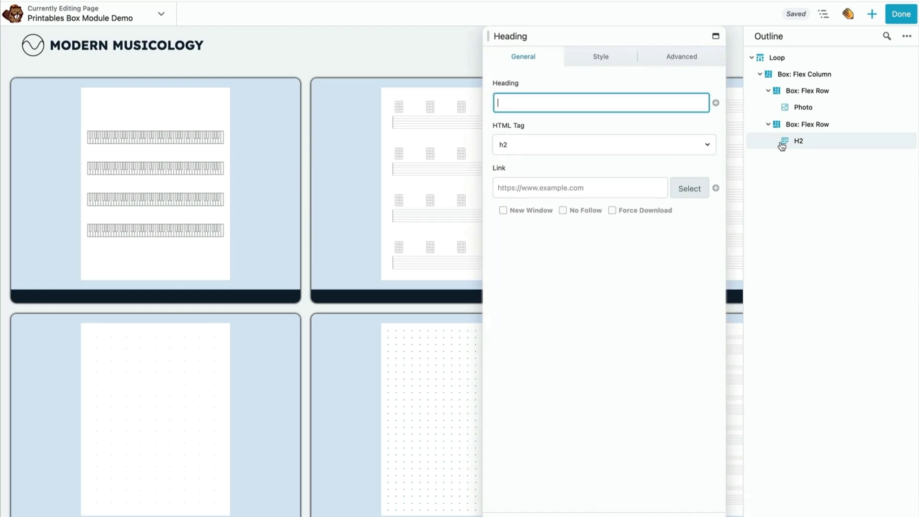
# - Connect the H2 heading text to the ACF Short Description field and save
pyautogui.click(717, 103)
pyautogui.scroll(-3, 619, 181)
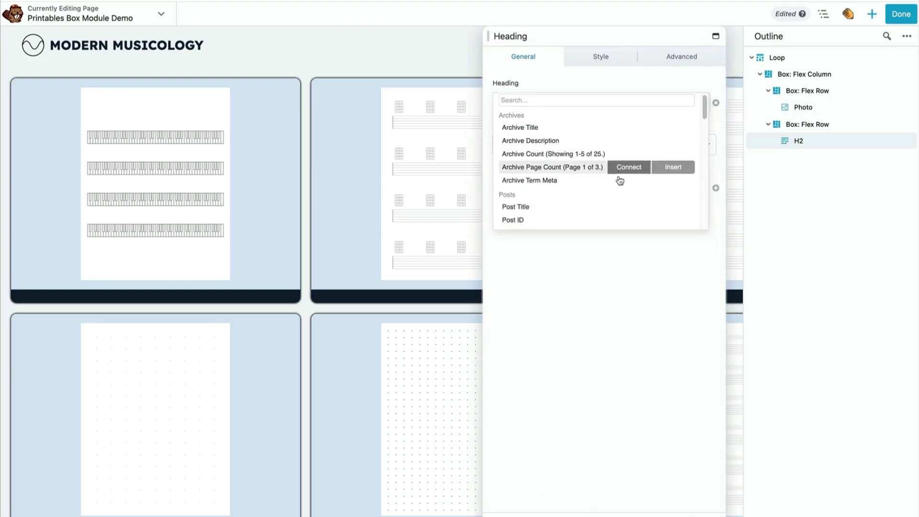
pyautogui.scroll(-5, 619, 180)
pyautogui.moveTo(560, 163)
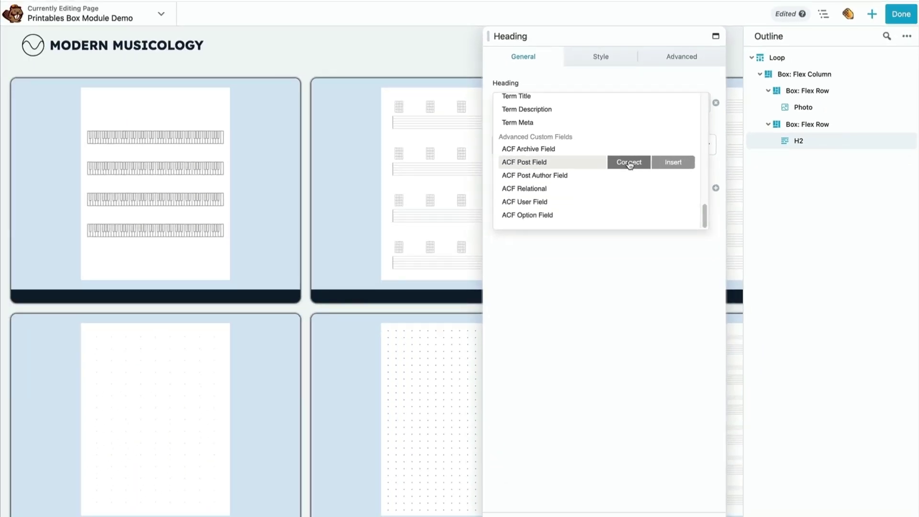
pyautogui.click(629, 163)
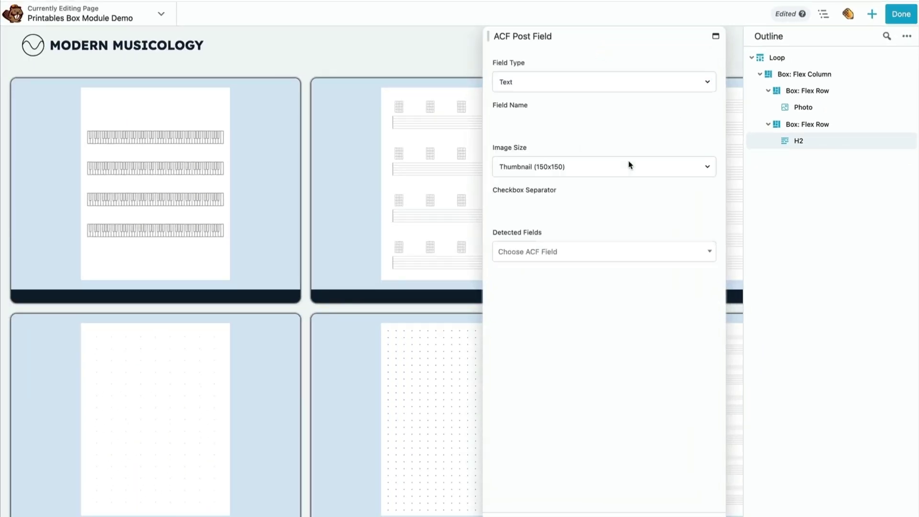
pyautogui.click(629, 165)
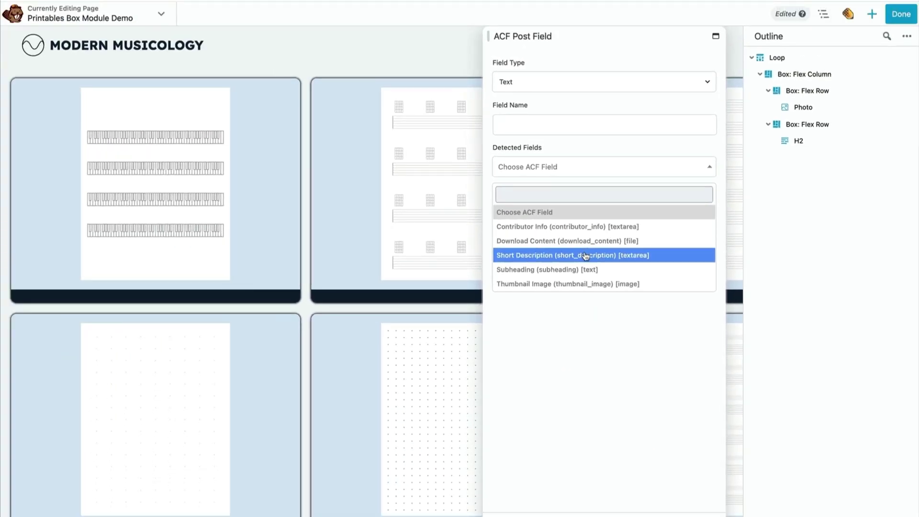
pyautogui.click(529, 218)
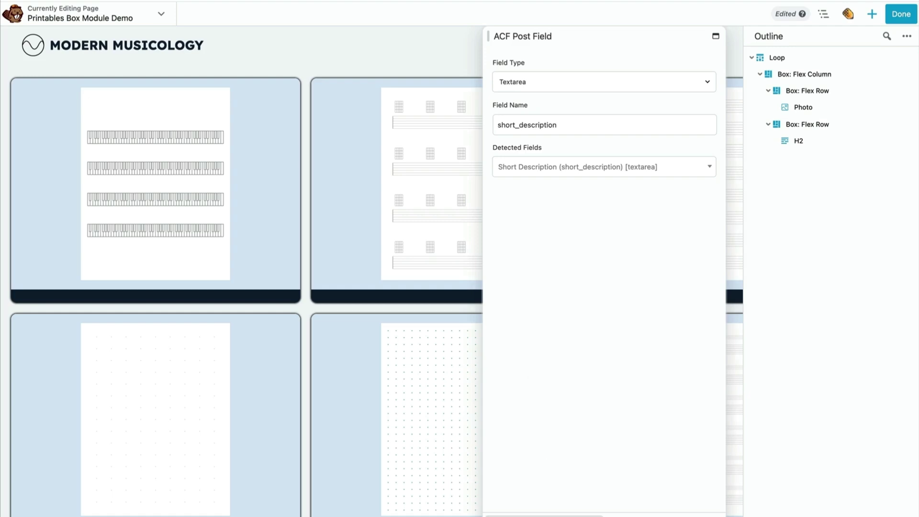
pyautogui.click(541, 515)
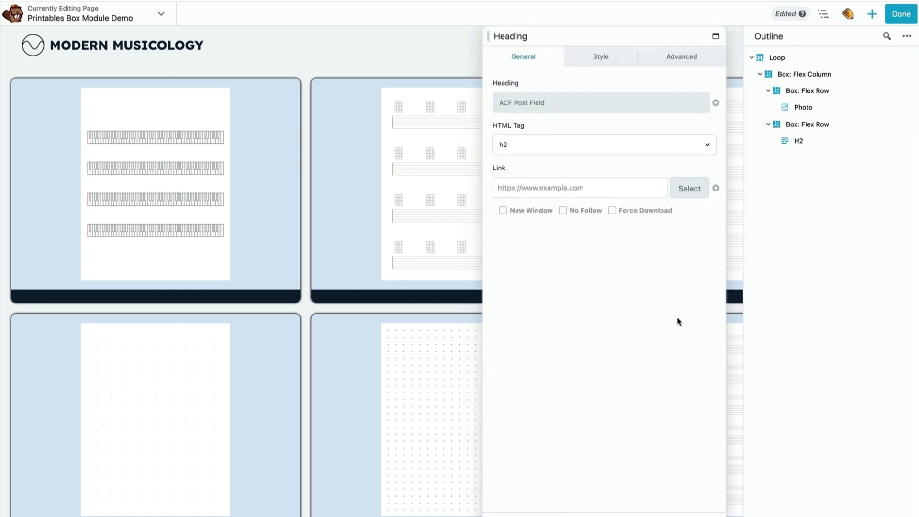
# - Style the card titles light grey rgb(230, 230, 230), Normal weight, 24 px and centred
pyautogui.click(584, 57)
pyautogui.click(516, 145)
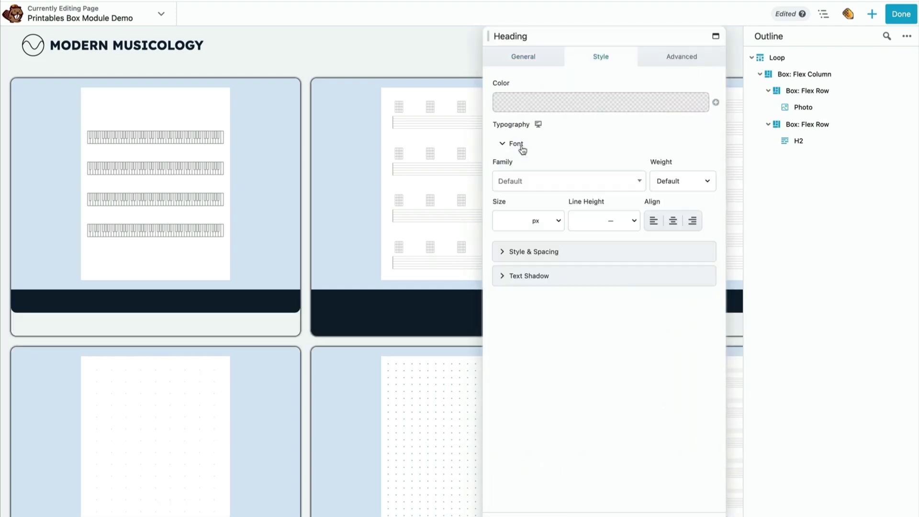
pyautogui.click(506, 110)
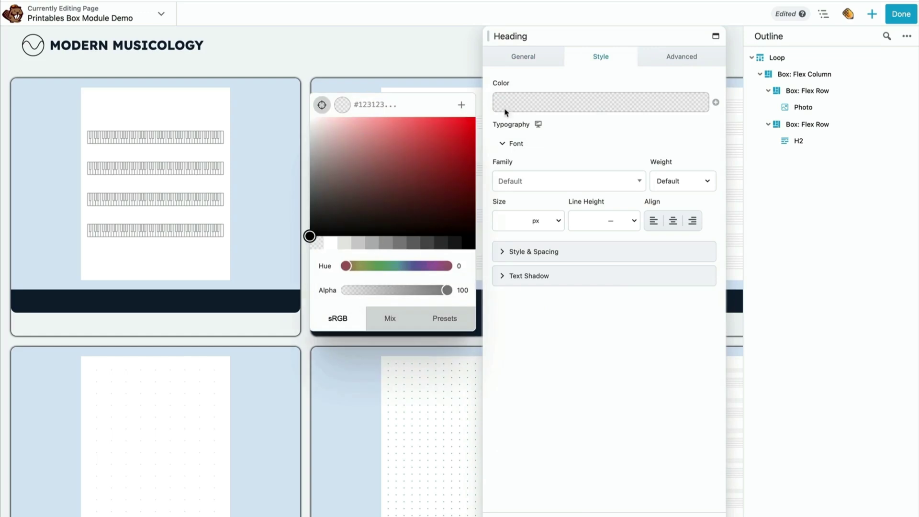
pyautogui.click(335, 242)
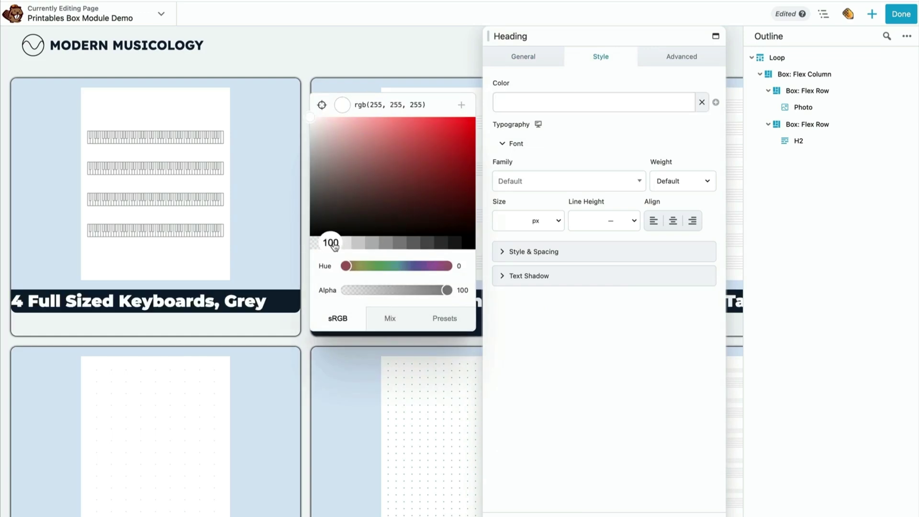
pyautogui.click(587, 187)
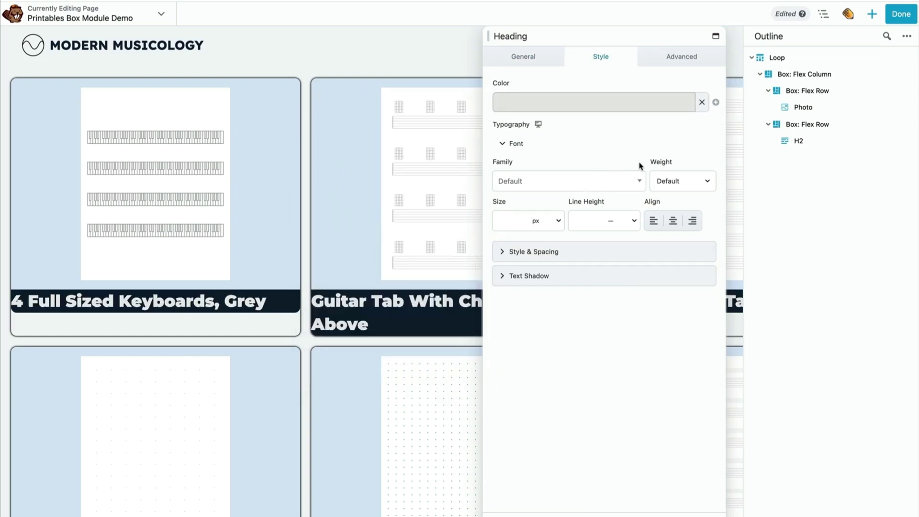
pyautogui.click(669, 183)
pyautogui.click(659, 229)
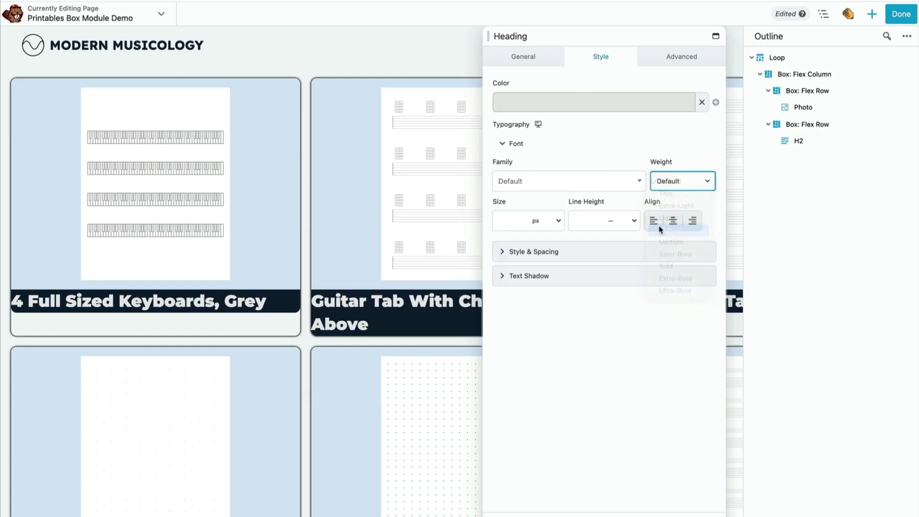
pyautogui.click(515, 221)
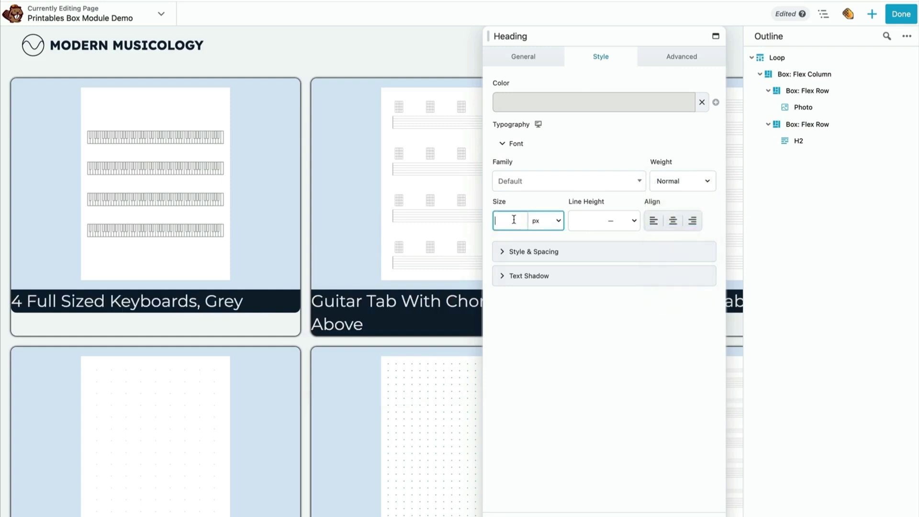
pyautogui.moveTo(502, 246)
pyautogui.mouseDown()
pyautogui.moveTo(549, 247)
pyautogui.moveTo(517, 245)
pyautogui.mouseUp()
pyautogui.click(673, 221)
pyautogui.click(516, 221)
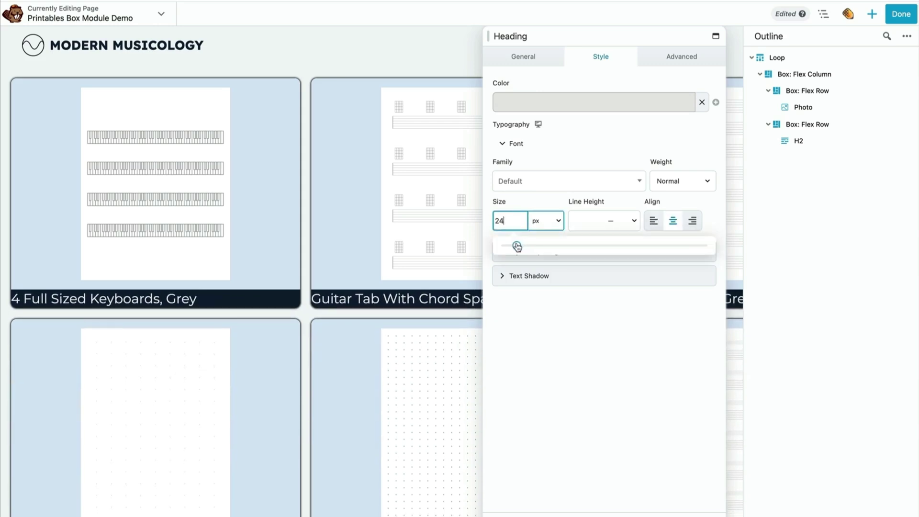
# - Center the title box's content vertically and horizontally and set its height to 91 px
pyautogui.click(778, 126)
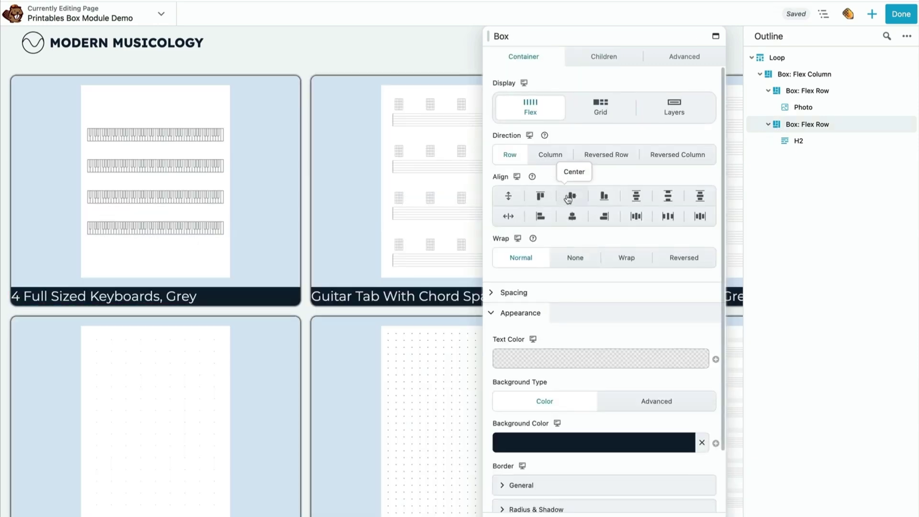
pyautogui.click(569, 198)
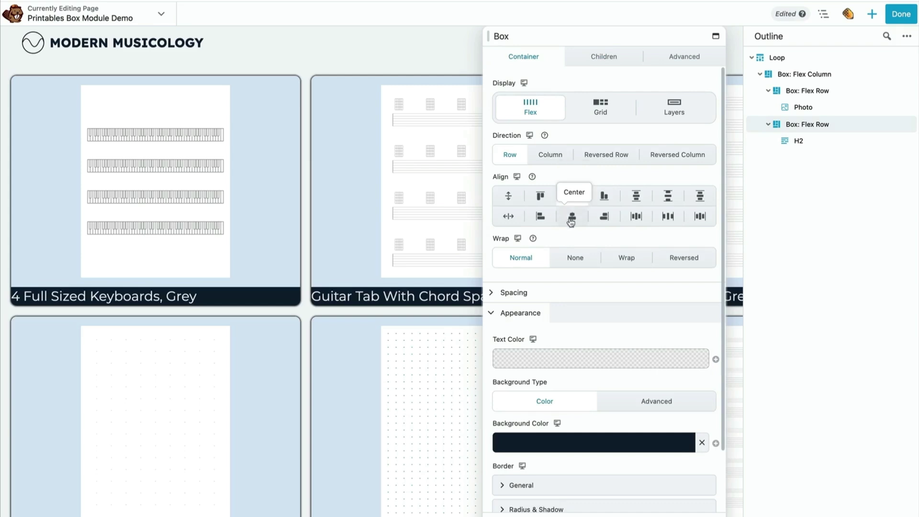
pyautogui.click(571, 217)
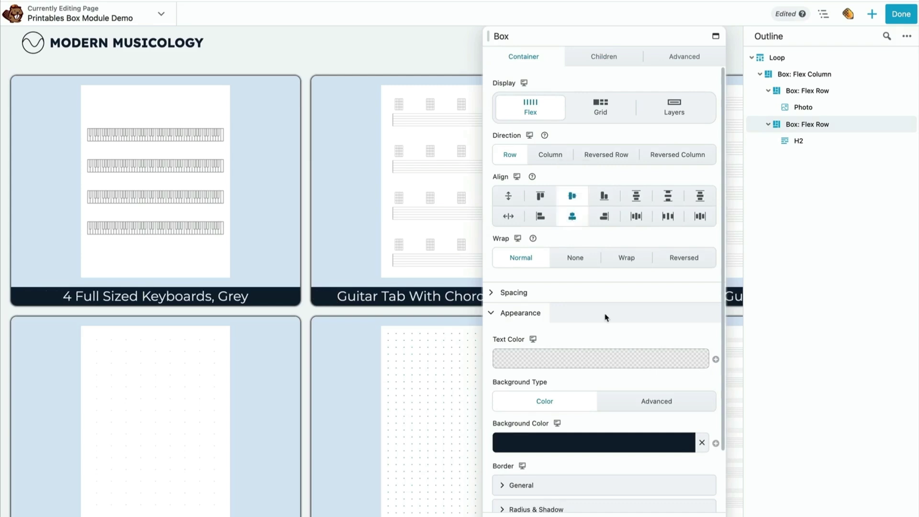
pyautogui.scroll(-3, 611, 375)
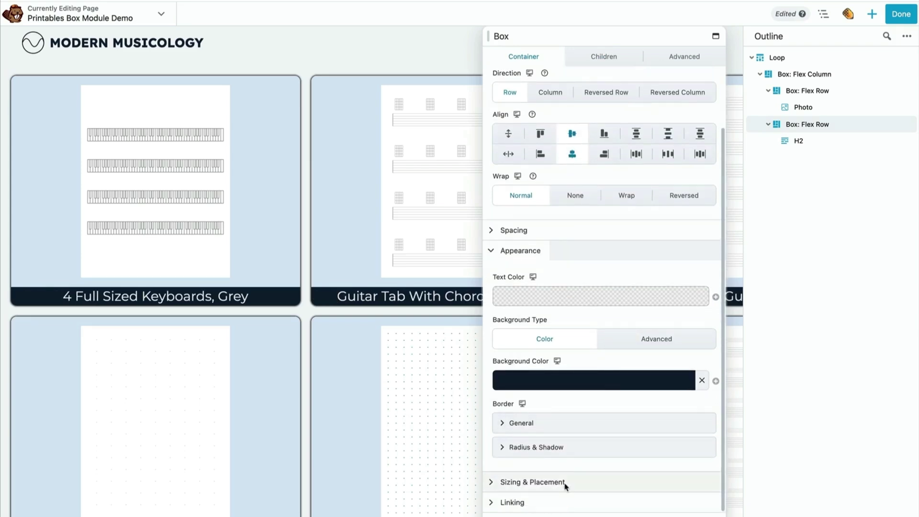
pyautogui.click(550, 481)
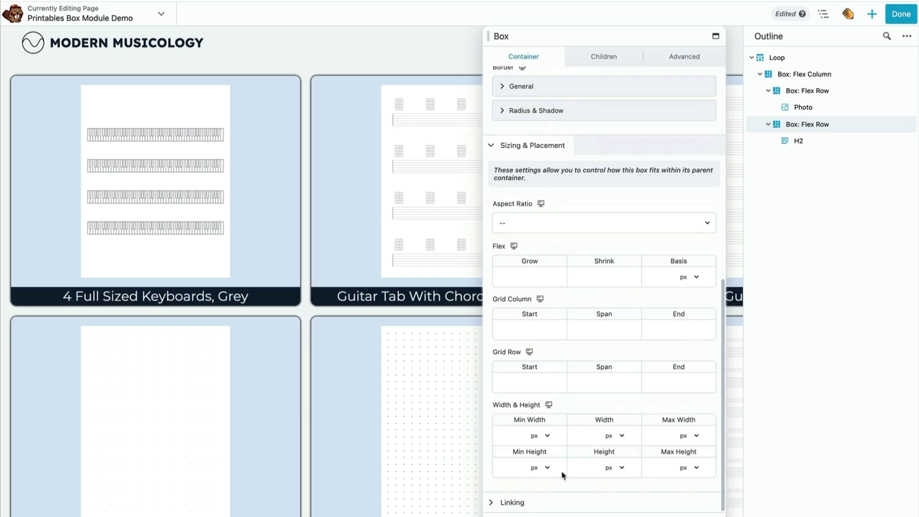
pyautogui.click(594, 465)
pyautogui.write('91')
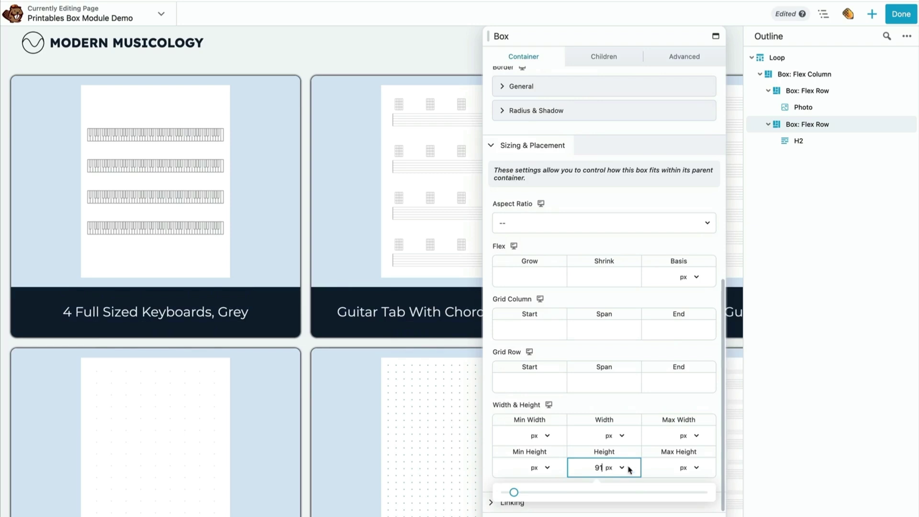
pyautogui.press('Return')
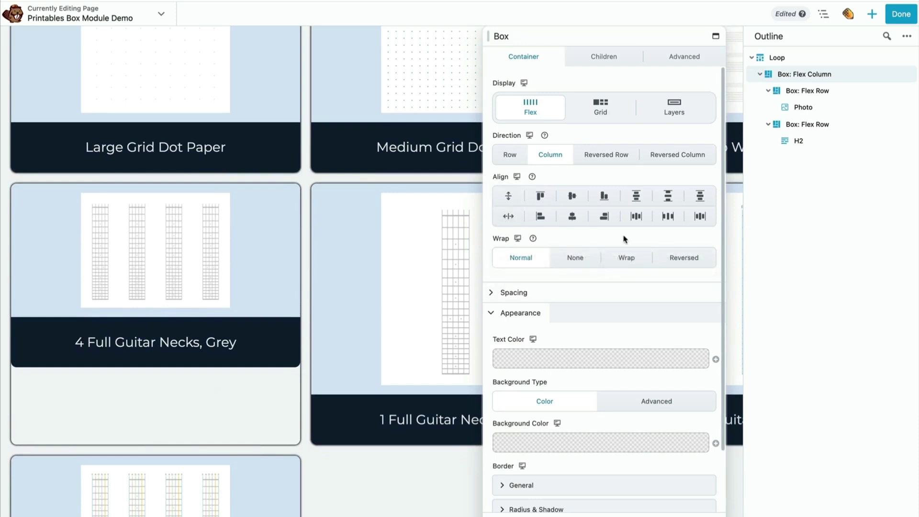
# - Align the card column to Space Between, give the photo row Flex Grow 1, and save
pyautogui.click(668, 197)
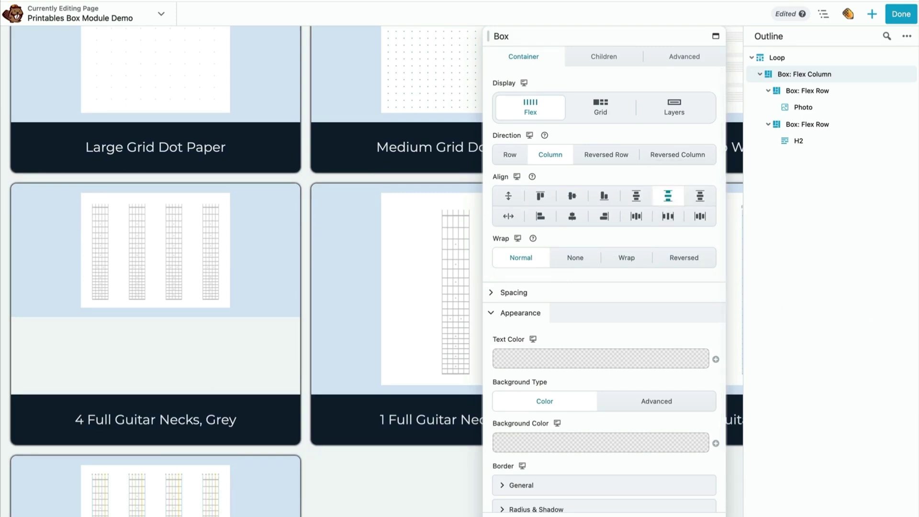
pyautogui.click(779, 91)
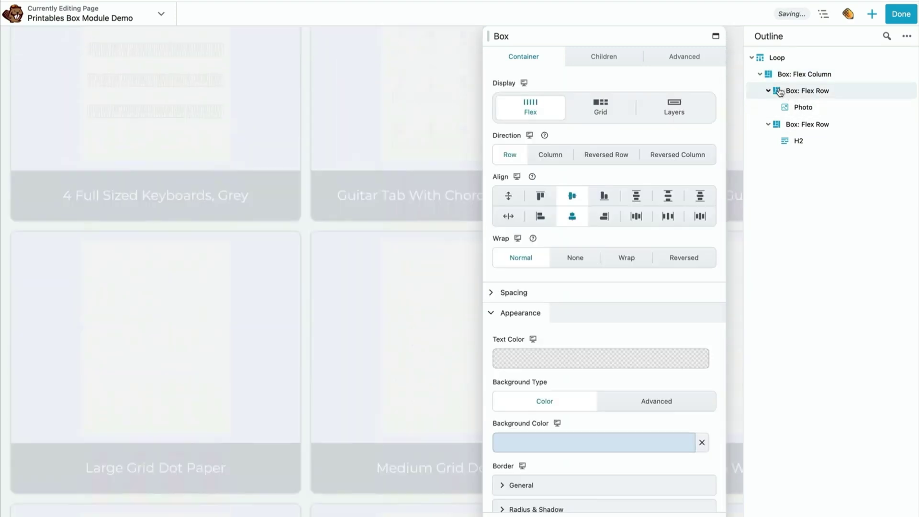
pyautogui.scroll(-15, 282, 410)
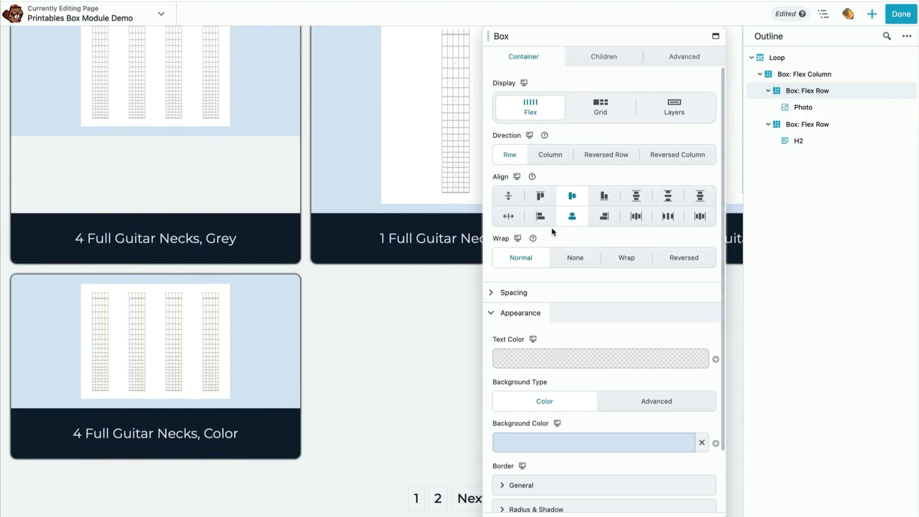
pyautogui.scroll(-2, 588, 433)
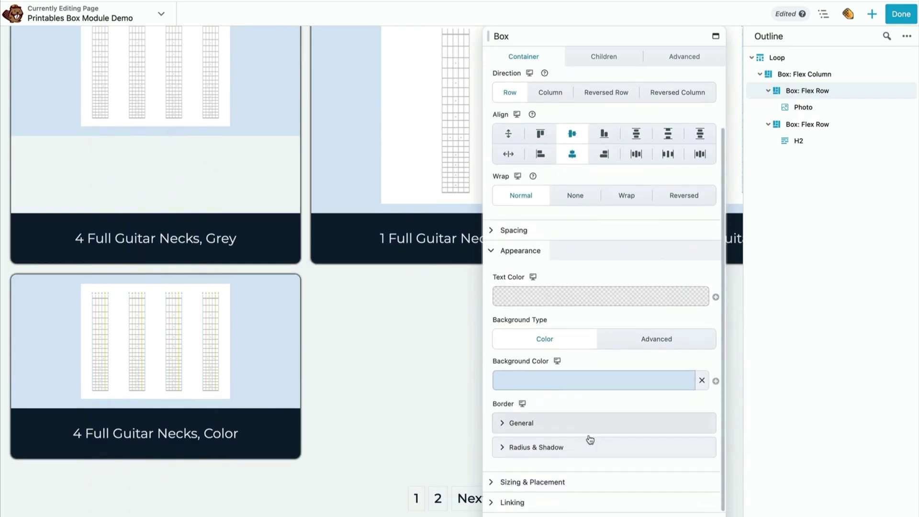
pyautogui.click(551, 480)
pyautogui.scroll(-7, 548, 474)
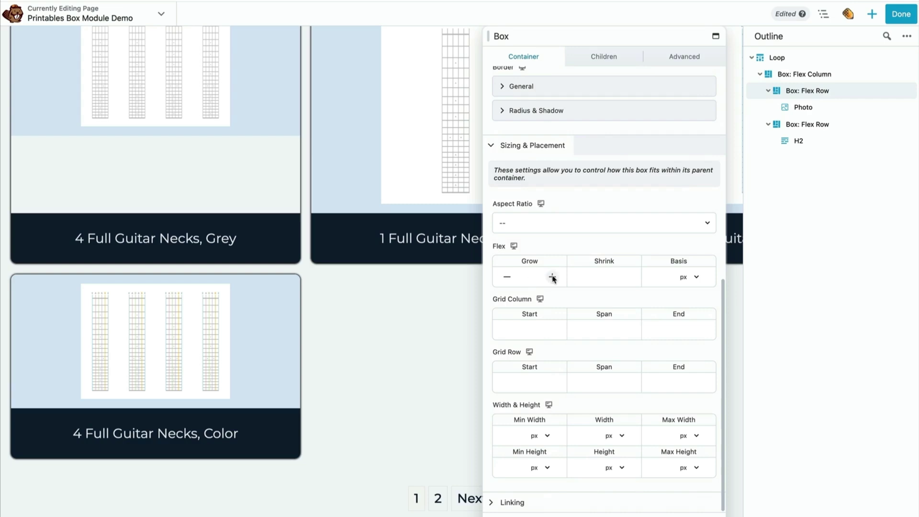
pyautogui.click(553, 277)
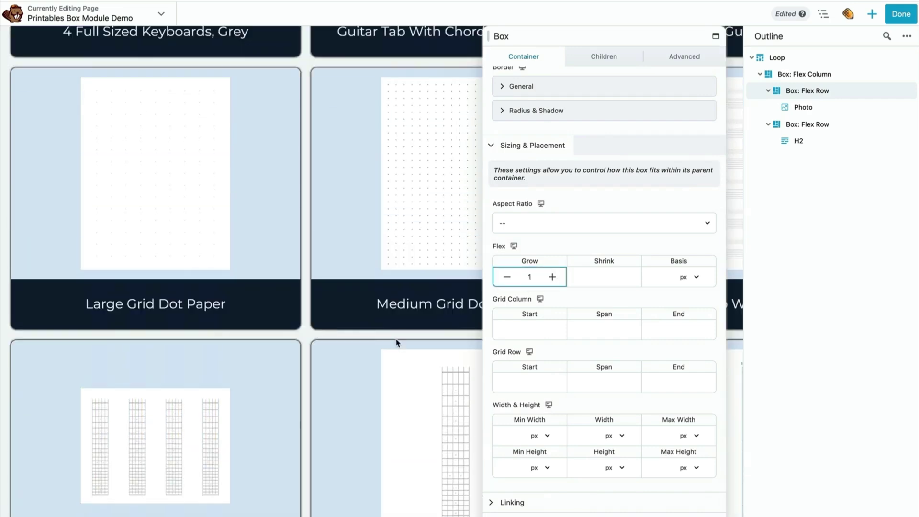
pyautogui.scroll(5, 396, 342)
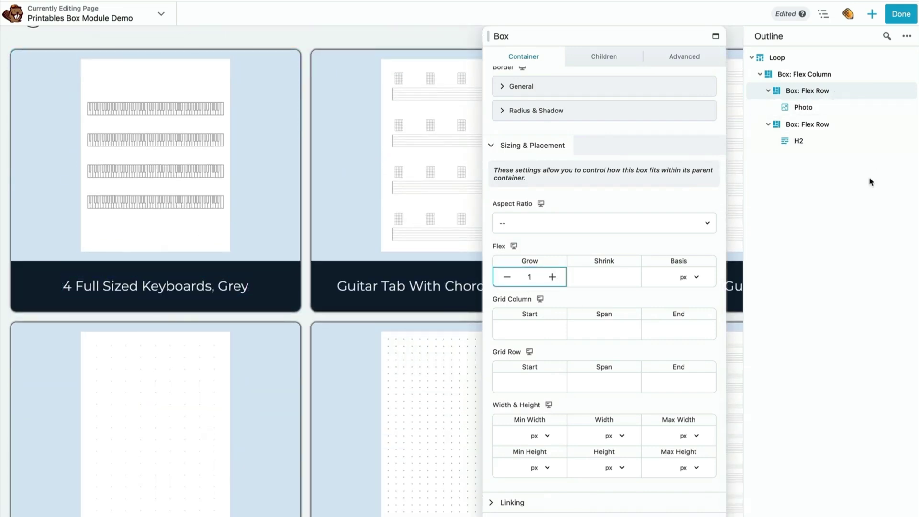
pyautogui.click(691, 12)
pyautogui.hotkey('ctrl', 's')
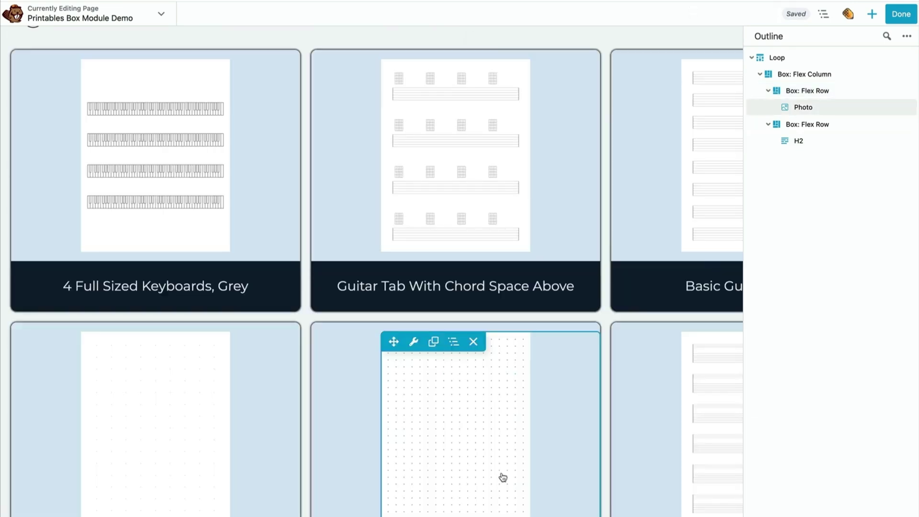
# - Finish editing and publish the Printables page
pyautogui.scroll(-10, 502, 477)
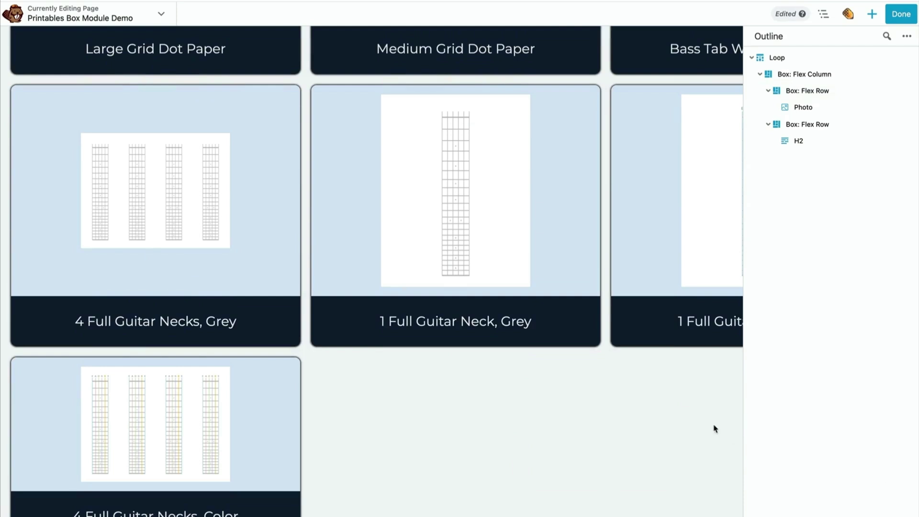
pyautogui.scroll(-2, 619, 459)
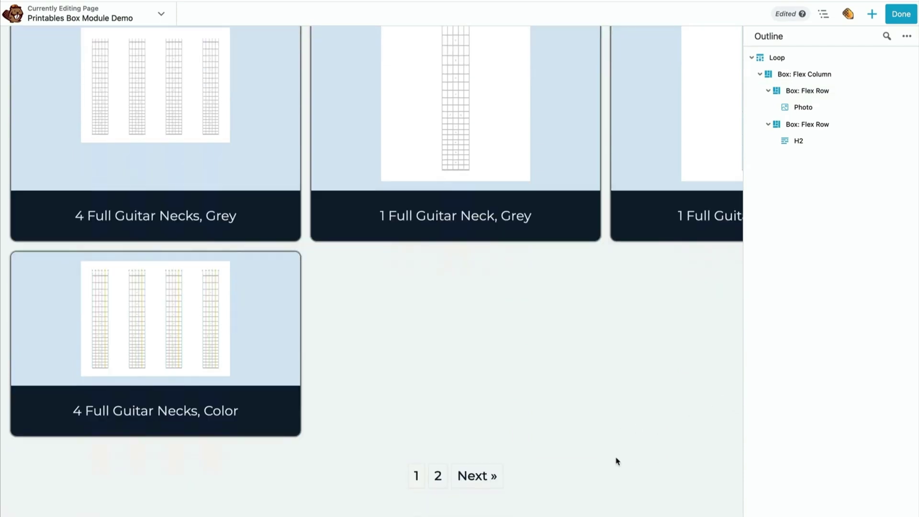
pyautogui.scroll(11, 617, 460)
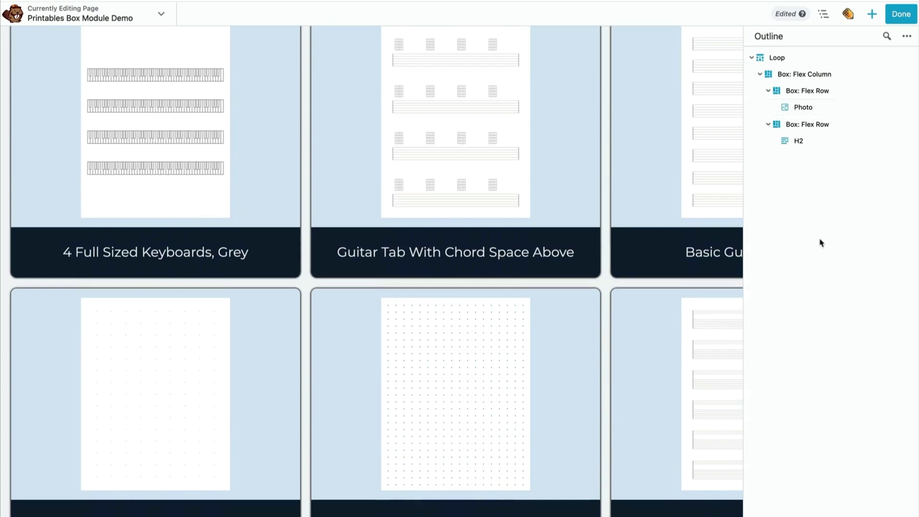
pyautogui.click(896, 15)
pyautogui.click(862, 18)
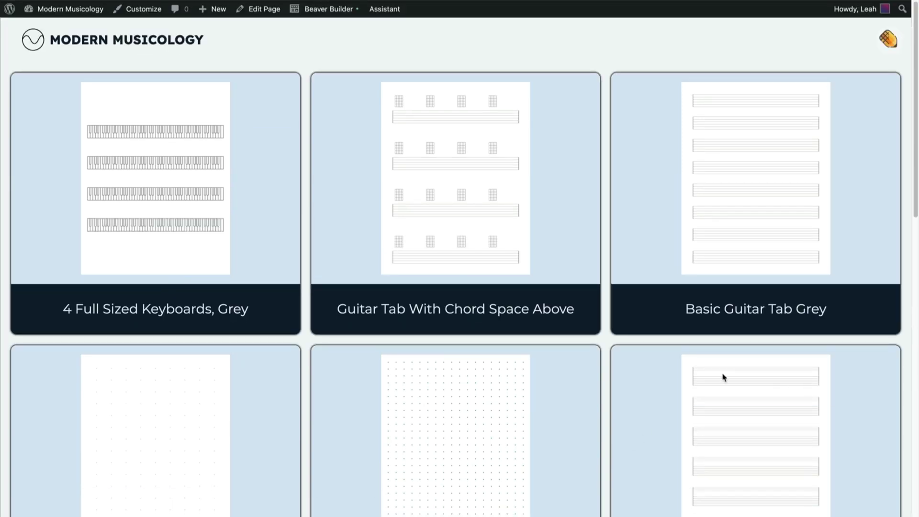
# - Scroll the live Printables page to check the card grid
pyautogui.scroll(-18, 723, 377)
pyautogui.scroll(15, 720, 375)
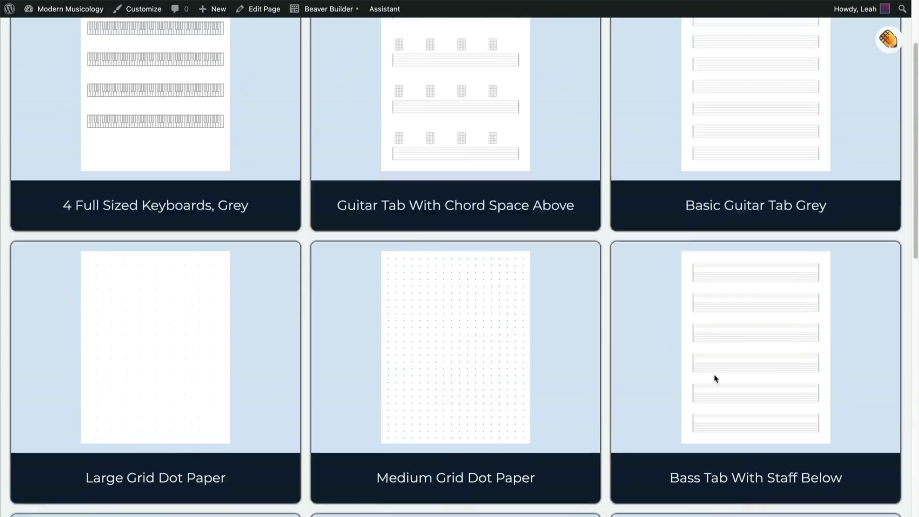
pyautogui.scroll(2, 714, 379)
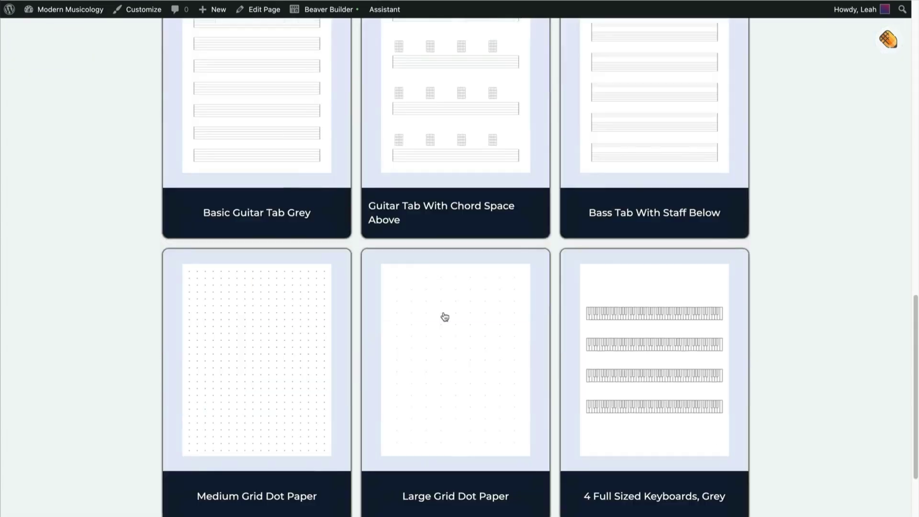
pyautogui.scroll(-4, 443, 316)
pyautogui.scroll(20, 443, 316)
pyautogui.scroll(-15, 349, 297)
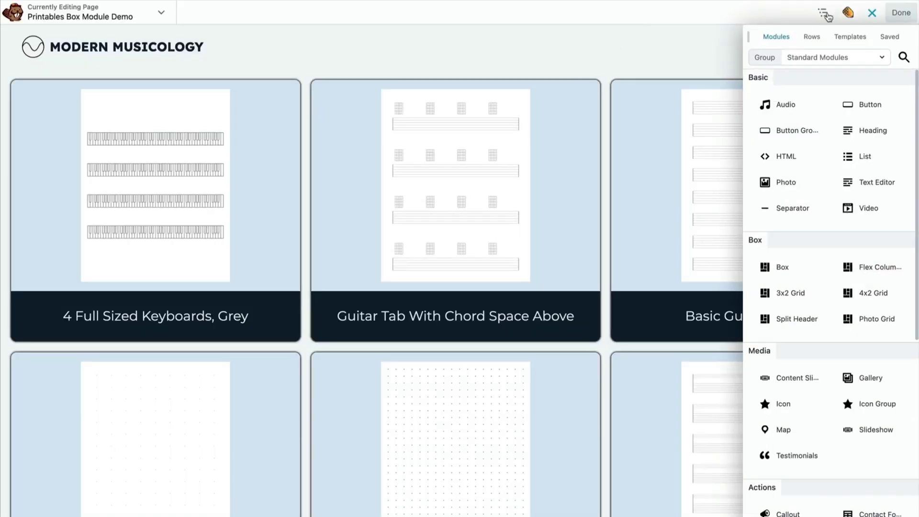
# - Add a one-column row at the top and move the card Loop into it
pyautogui.click(827, 16)
pyautogui.click(870, 13)
pyautogui.click(813, 37)
pyautogui.moveTo(773, 92); pyautogui.dragTo(518, 102)
pyautogui.click(823, 12)
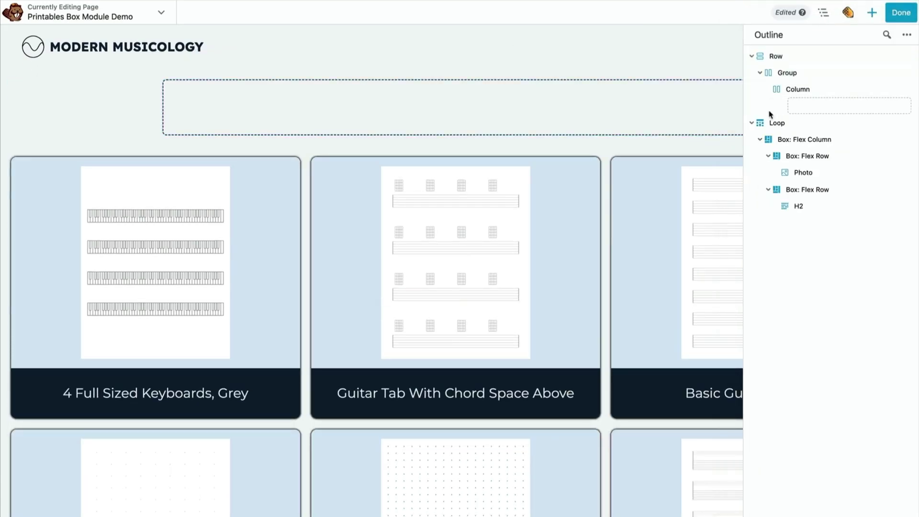
pyautogui.moveTo(769, 114); pyautogui.dragTo(797, 108)
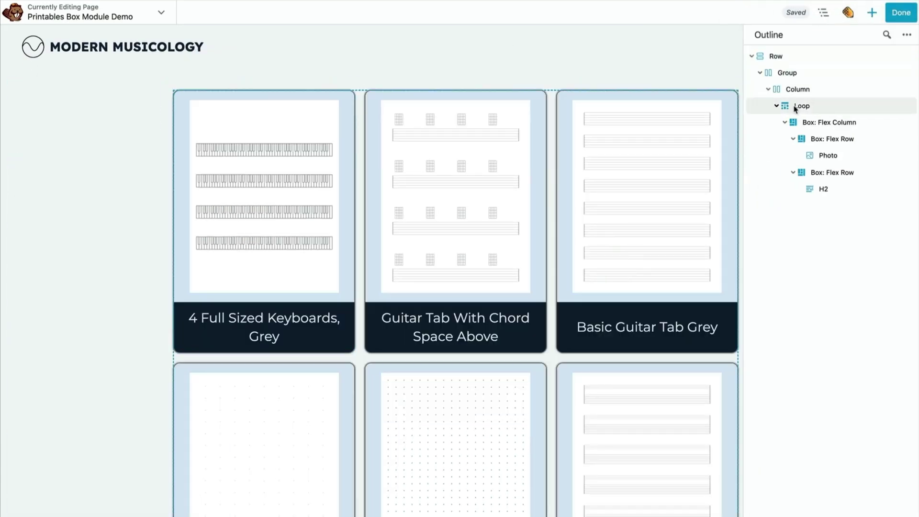
# - Shrink the card title H2 to 19 px and left-align it
pyautogui.click(821, 189)
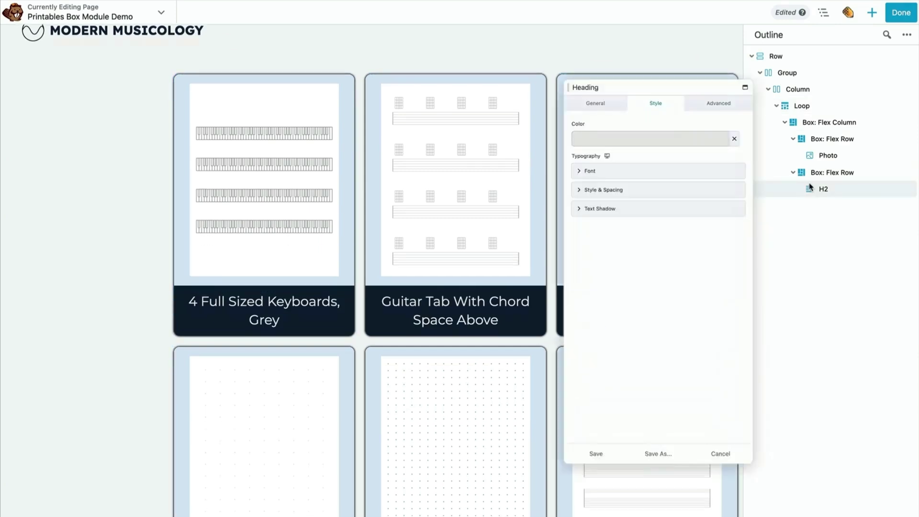
pyautogui.click(601, 145)
pyautogui.click(556, 219)
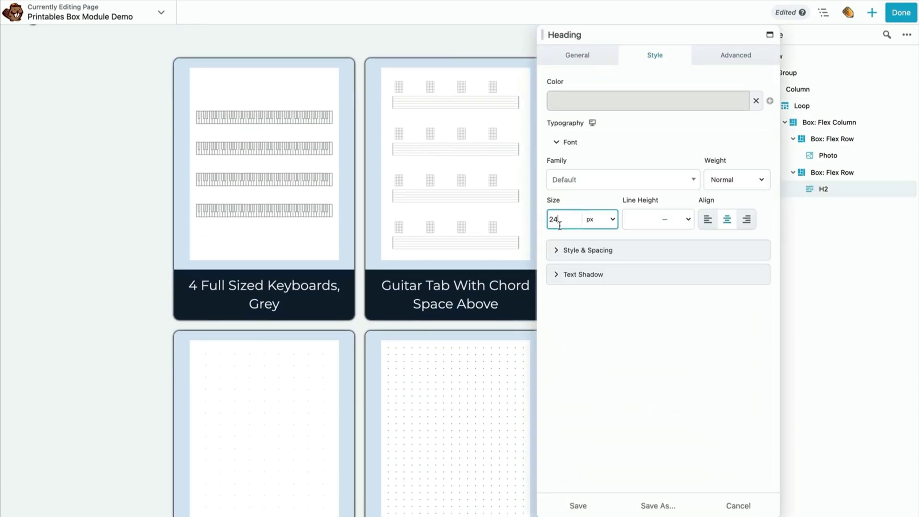
pyautogui.moveTo(573, 244); pyautogui.dragTo(565, 244)
pyautogui.click(713, 219)
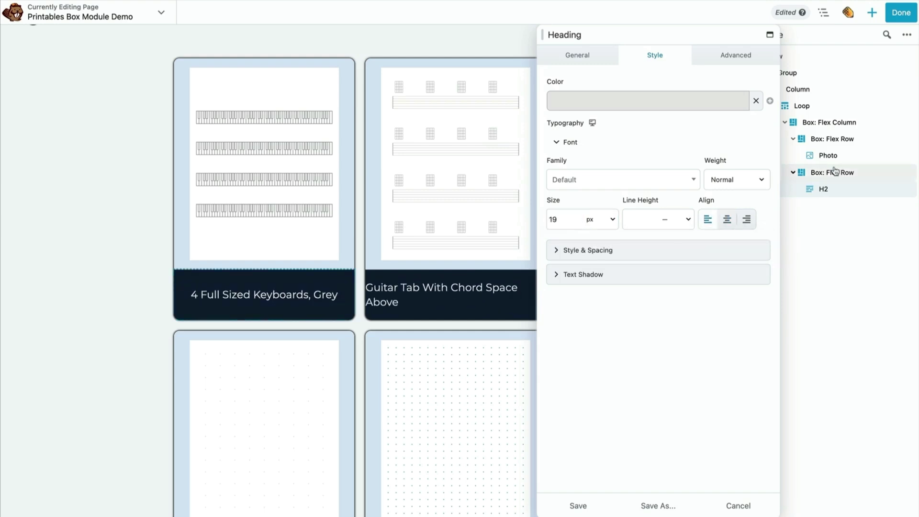
# - Give the title Box: Flex Row 20 px padding and save
pyautogui.click(803, 177)
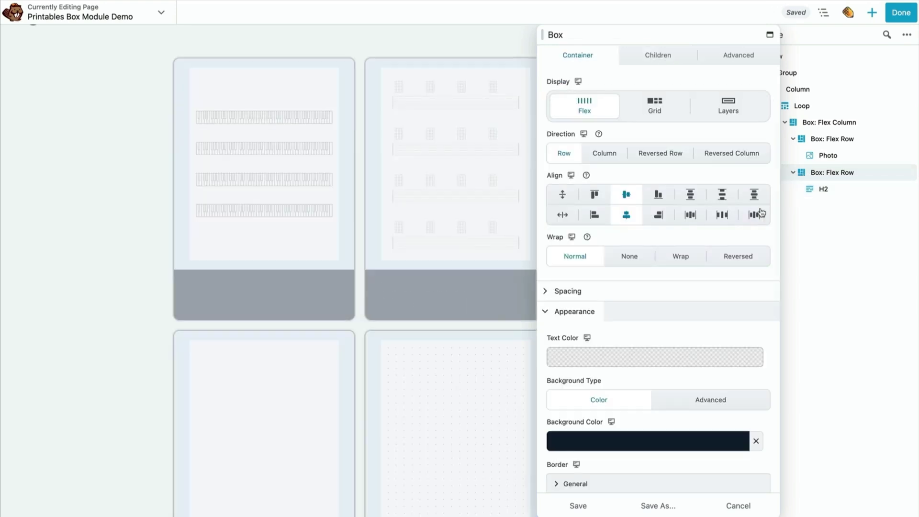
pyautogui.click(638, 290)
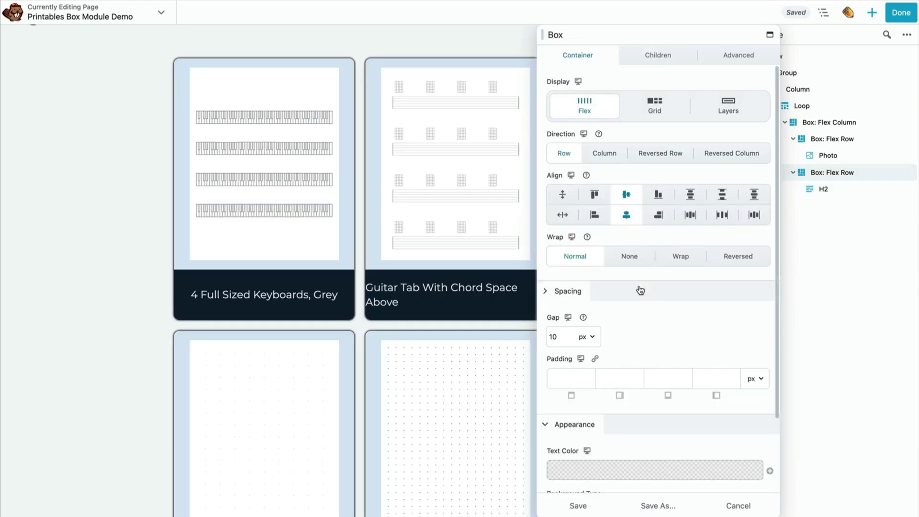
pyautogui.click(608, 376)
pyautogui.write('20')
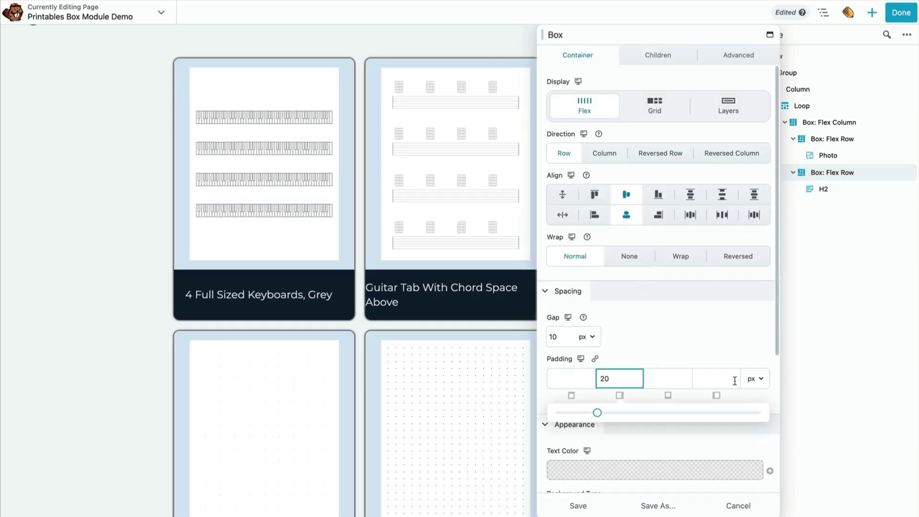
pyautogui.click(734, 380)
pyautogui.write('20')
pyautogui.click(580, 504)
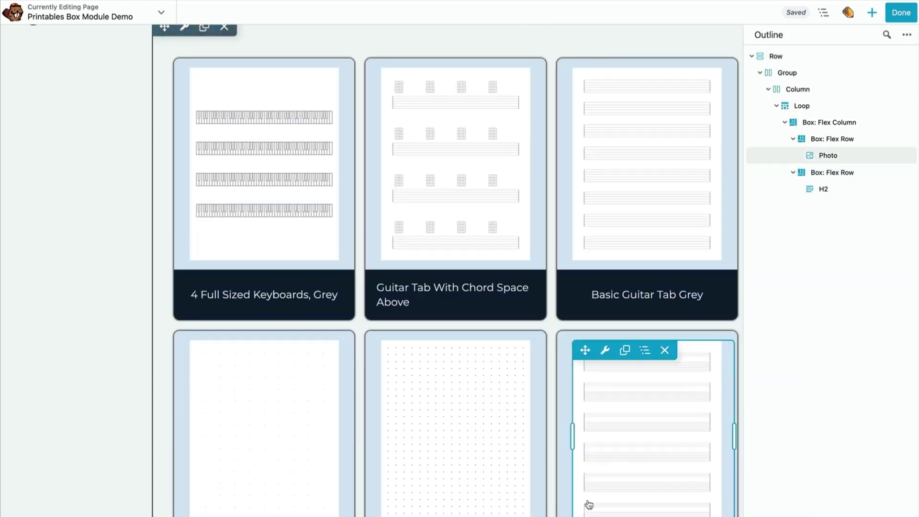
pyautogui.scroll(-2, 588, 478)
pyautogui.click(823, 12)
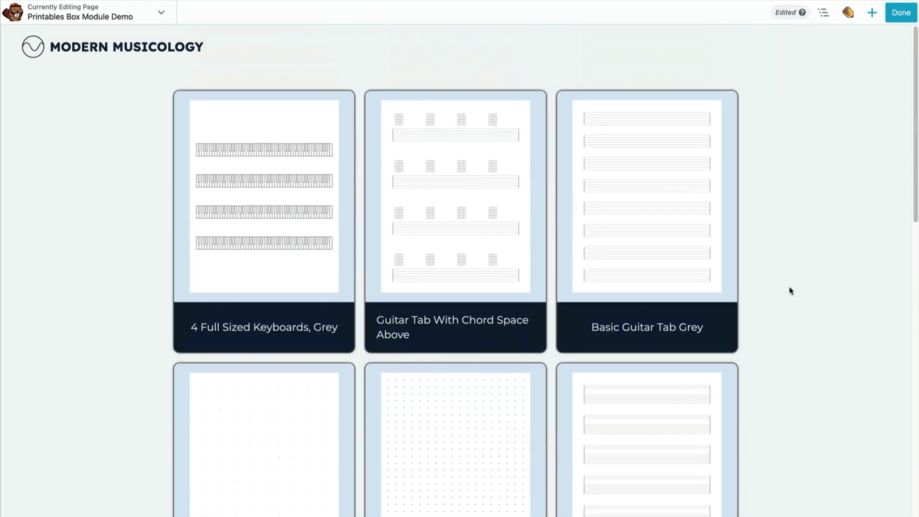
# - Set the Loop's pagination to None with 100 posts per page and save
pyautogui.click(823, 13)
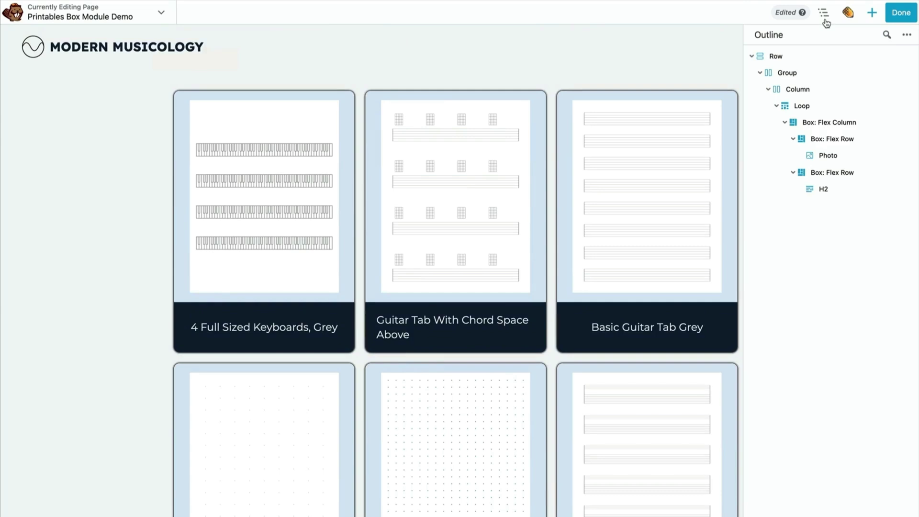
pyautogui.click(800, 105)
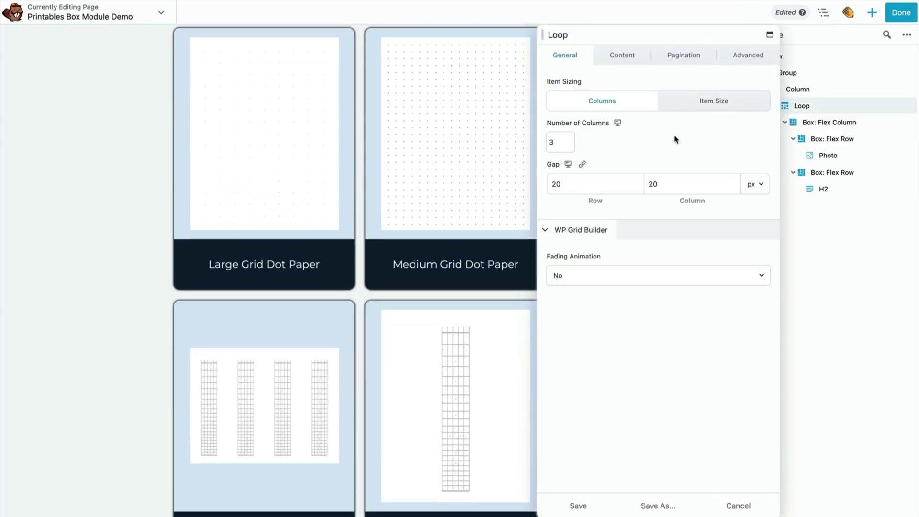
pyautogui.click(687, 60)
pyautogui.click(619, 108)
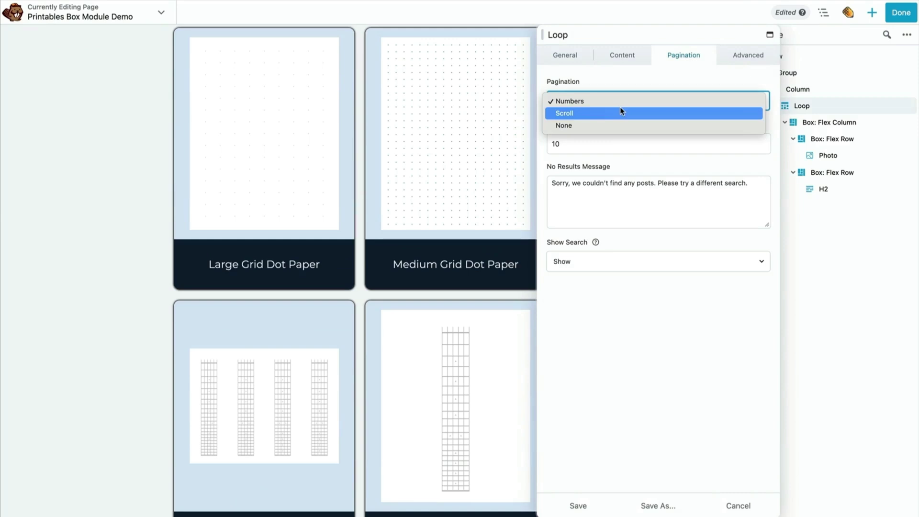
pyautogui.click(619, 123)
pyautogui.click(605, 143)
pyautogui.write('0')
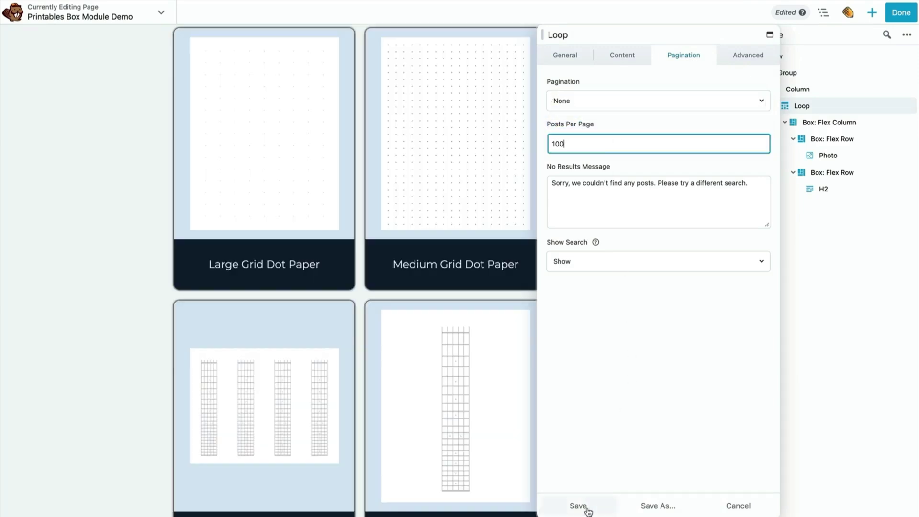
pyautogui.click(580, 505)
# - Scroll through the grid to confirm every printable card shows
pyautogui.scroll(-10, 526, 434)
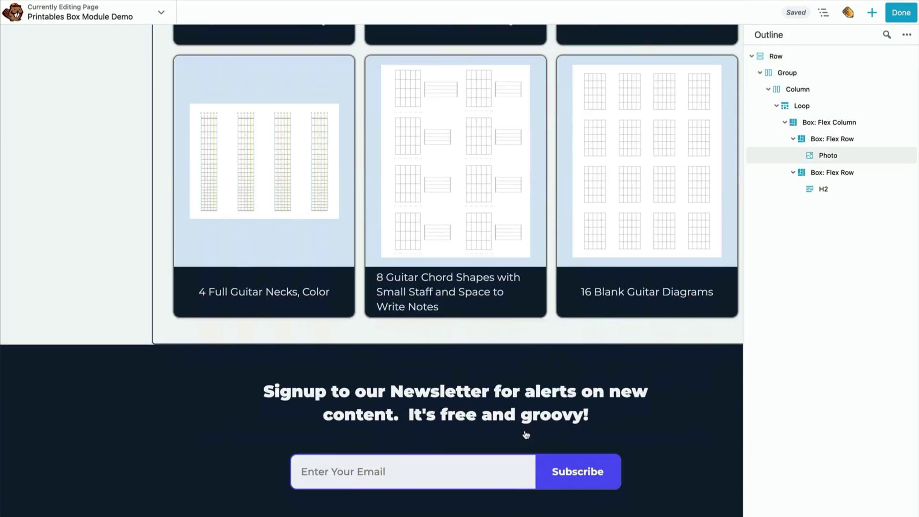
pyautogui.scroll(10, 525, 435)
pyautogui.scroll(-7, 524, 436)
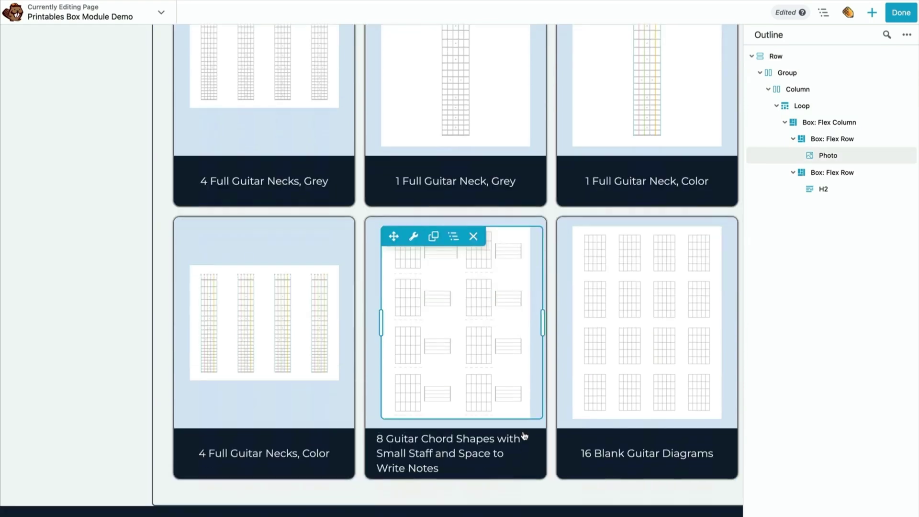
pyautogui.scroll(5, 525, 435)
pyautogui.scroll(5, 525, 434)
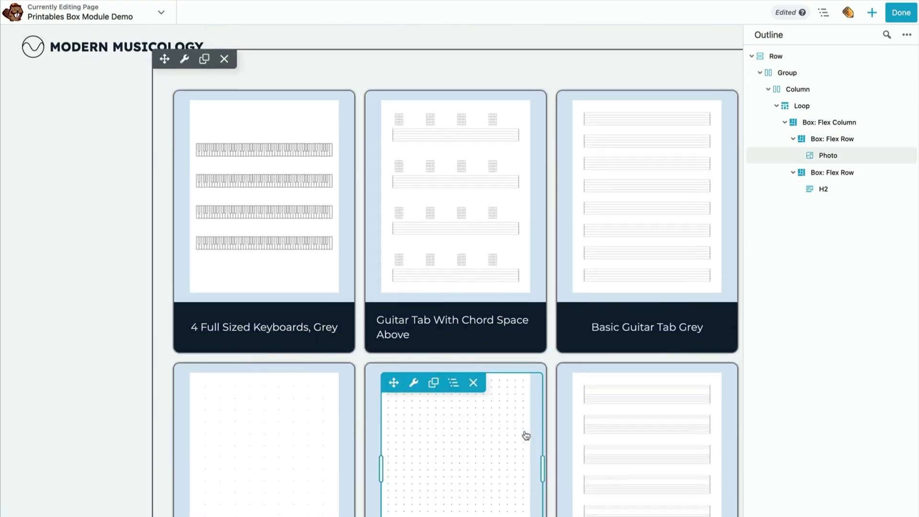
# - Link the card box to the ACF File field download_content in a new window, and save
pyautogui.click(792, 124)
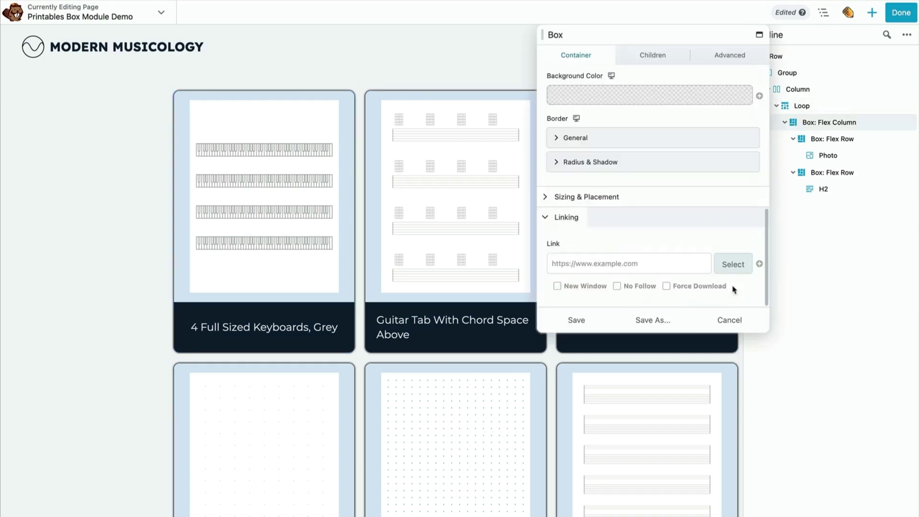
pyautogui.click(758, 265)
pyautogui.scroll(-5, 691, 342)
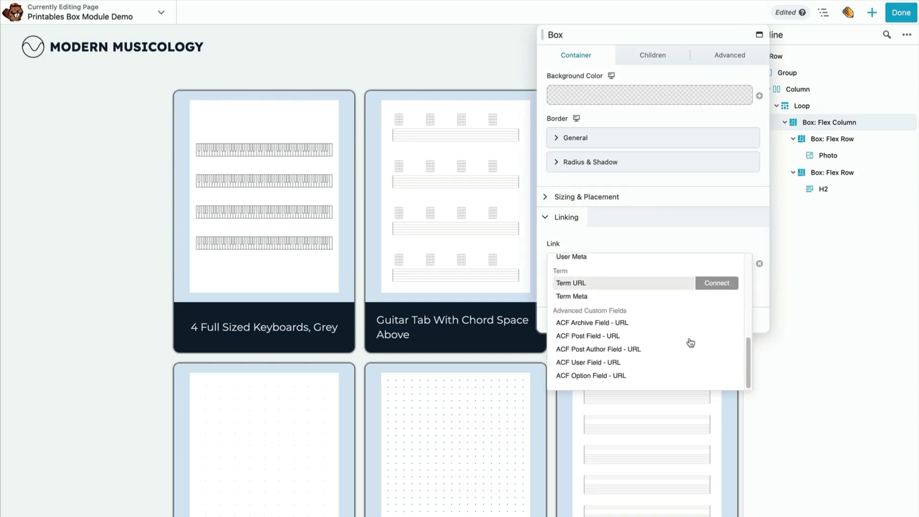
pyautogui.click(702, 336)
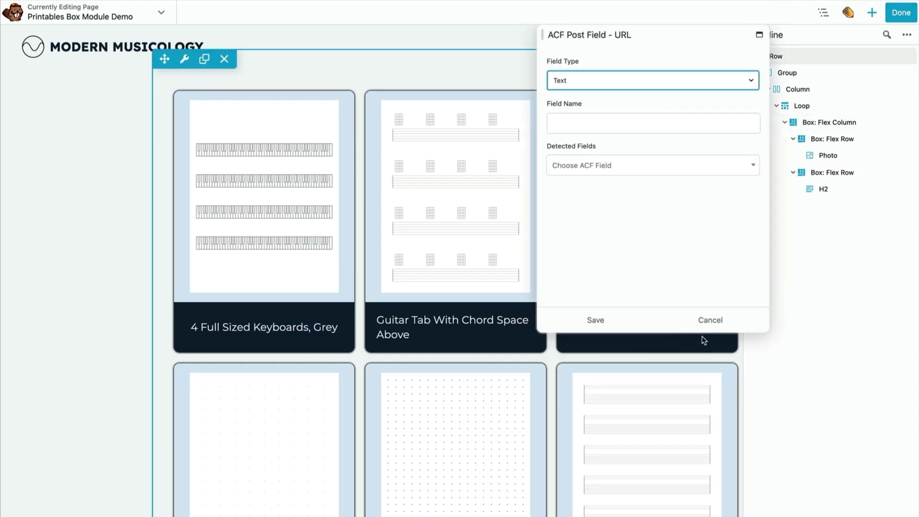
pyautogui.click(703, 82)
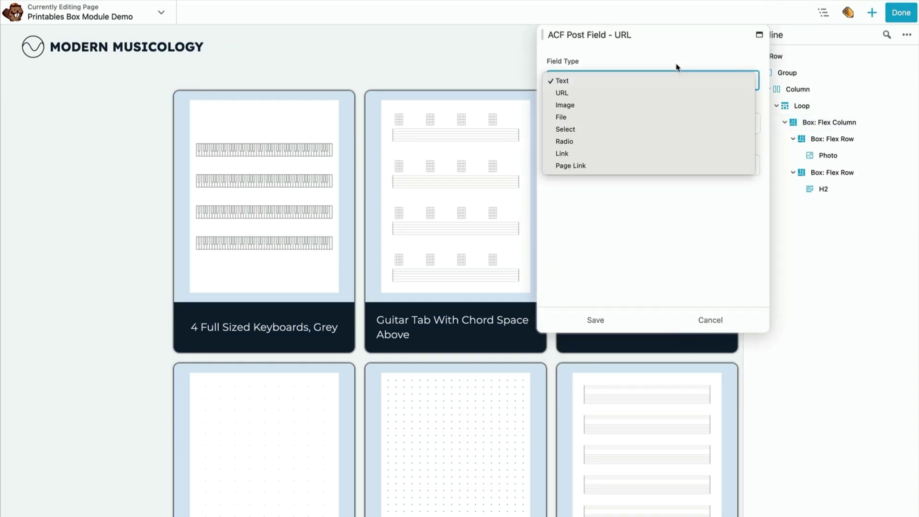
pyautogui.click(662, 115)
pyautogui.click(642, 166)
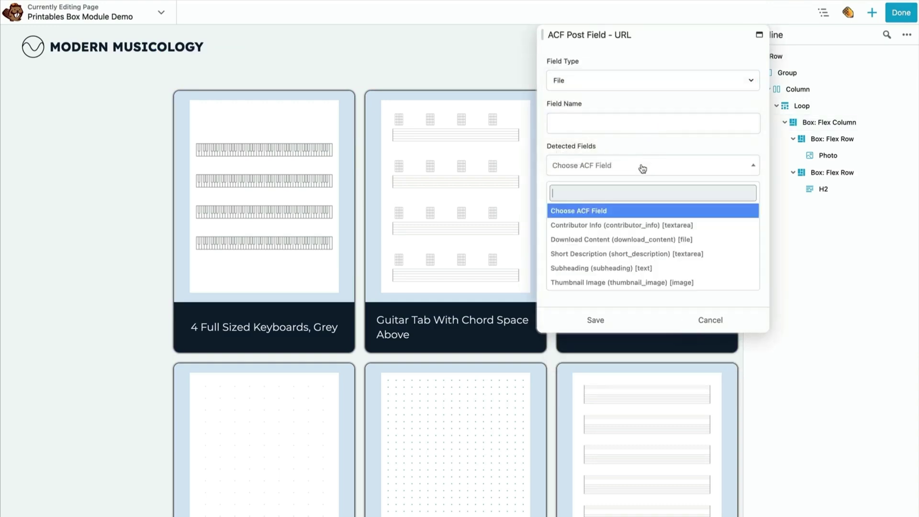
pyautogui.click(638, 239)
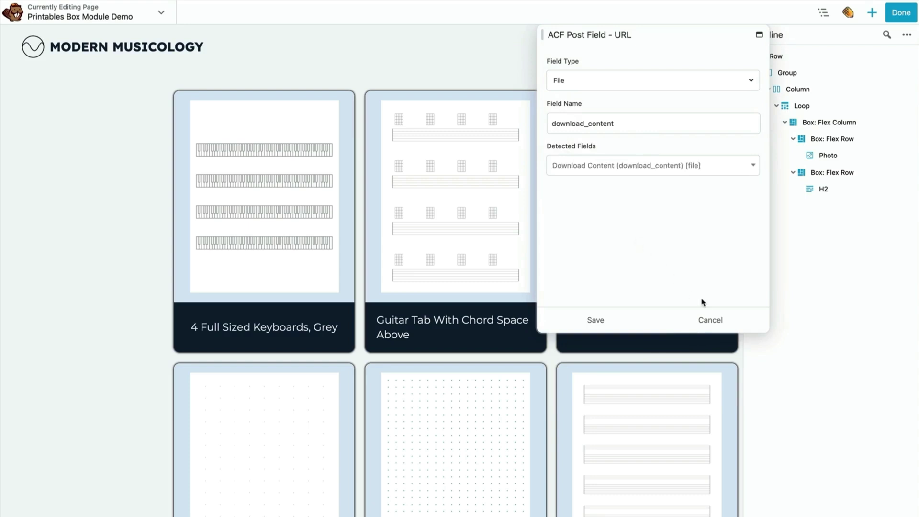
pyautogui.click(615, 325)
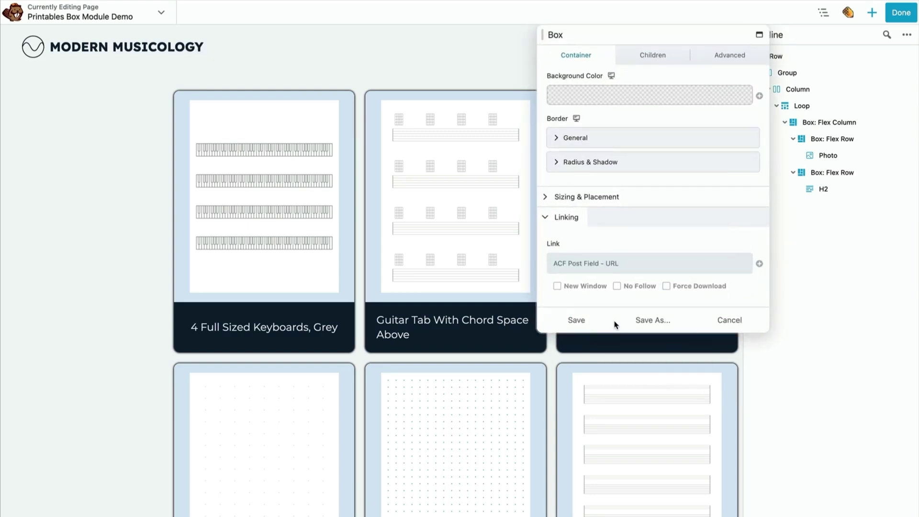
pyautogui.click(557, 286)
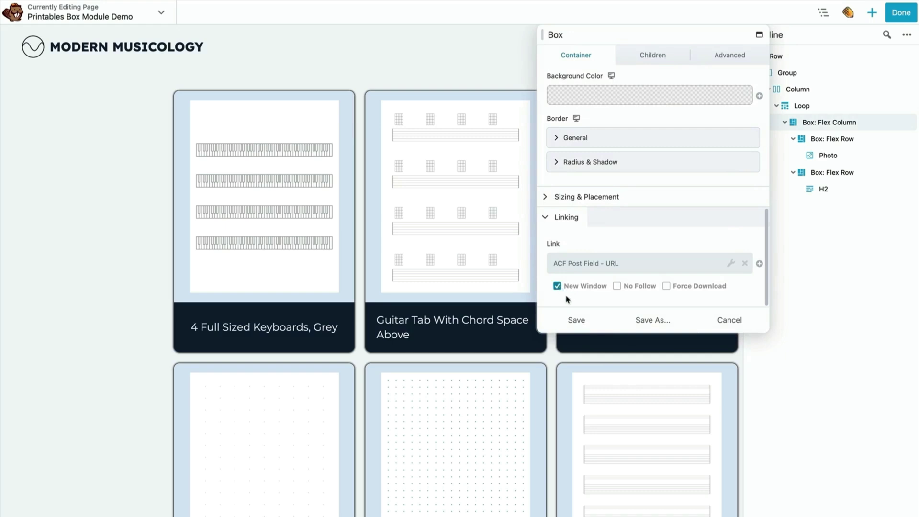
pyautogui.click(576, 320)
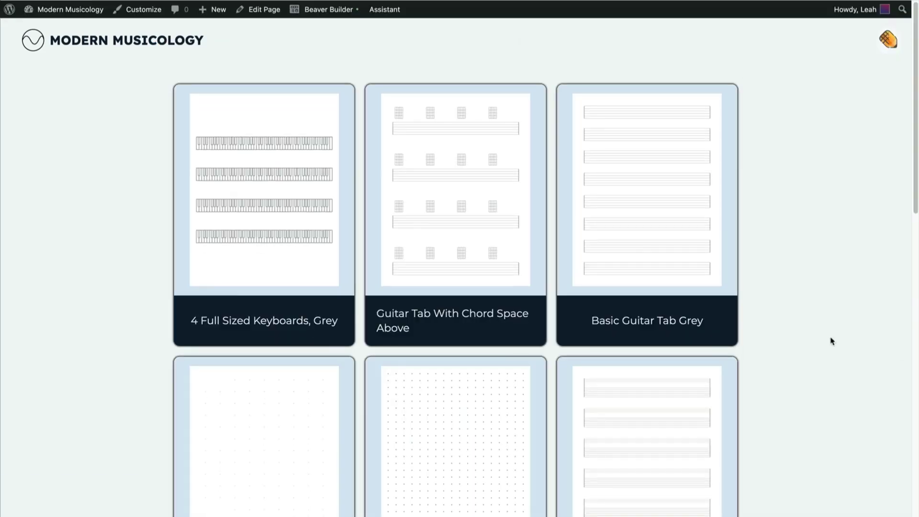
# - Open a card's PDF download, then try the Guitar, Piano, Songwriting and All filters
pyautogui.click(670, 322)
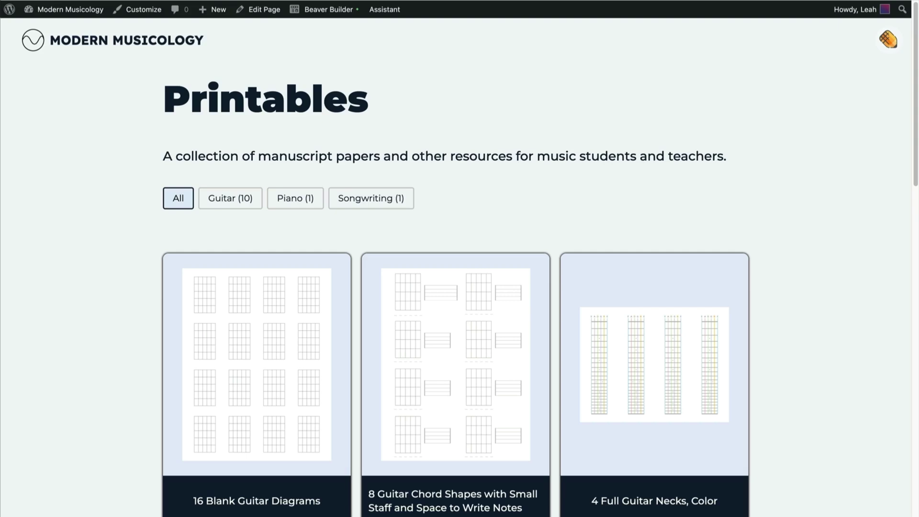
pyautogui.click(236, 203)
pyautogui.click(286, 205)
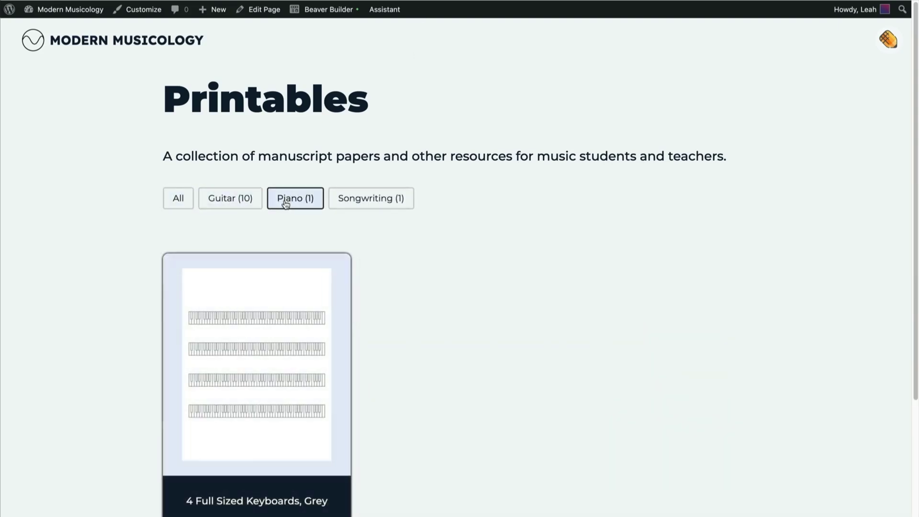
pyautogui.click(357, 201)
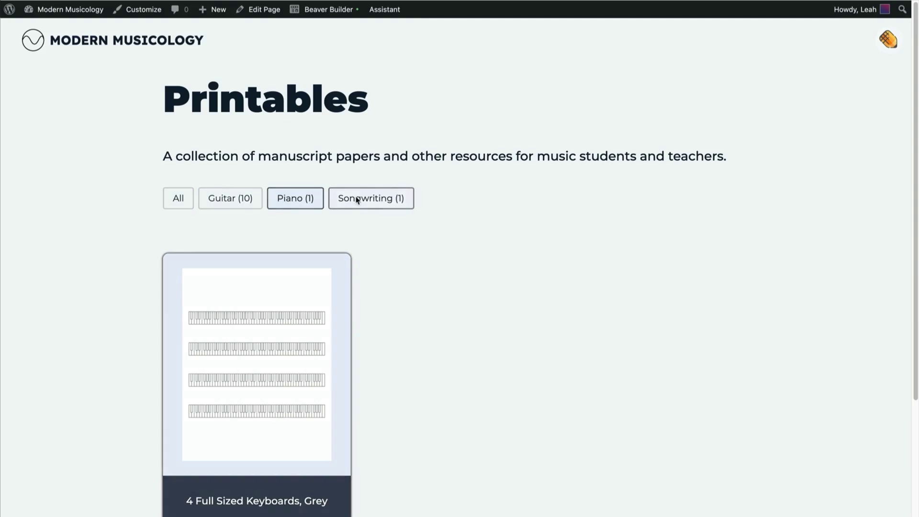
pyautogui.click(181, 201)
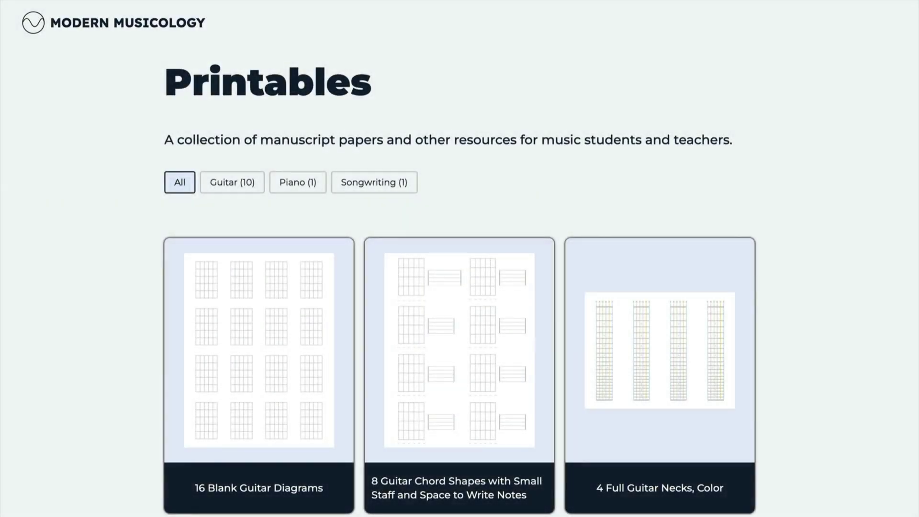
# - Filter to Songwriting, then Piano, then back to All
pyautogui.click(372, 184)
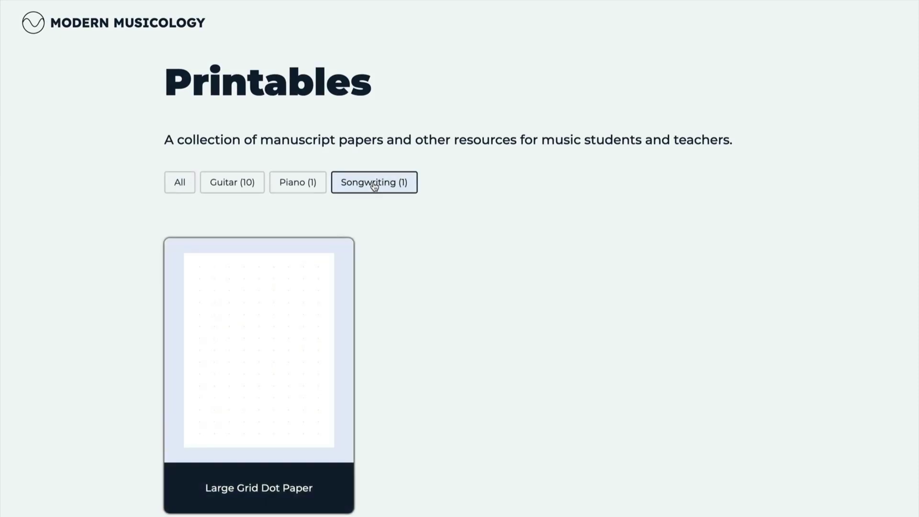
pyautogui.click(299, 185)
pyautogui.click(179, 184)
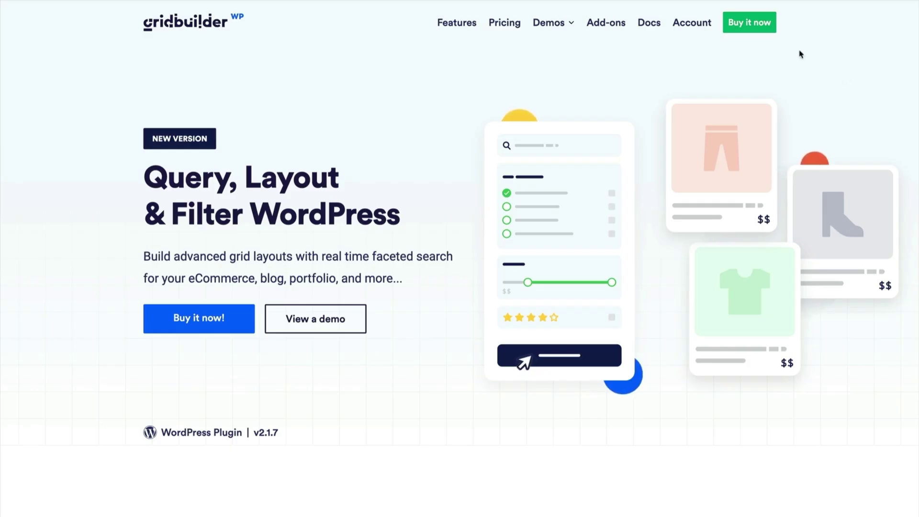
# - Go to the wpgridbuilder.com account add-ons and open the Beaver Builder add-on's details
pyautogui.click(684, 31)
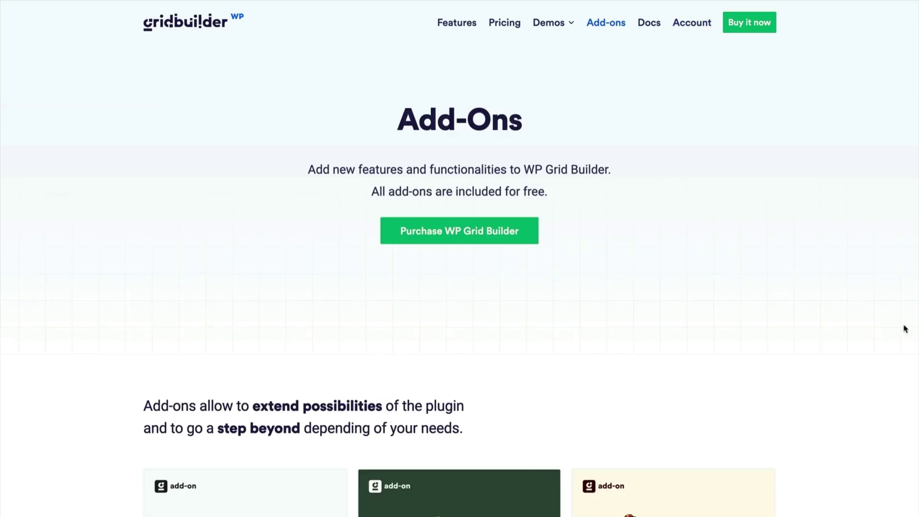
pyautogui.scroll(-7, 890, 322)
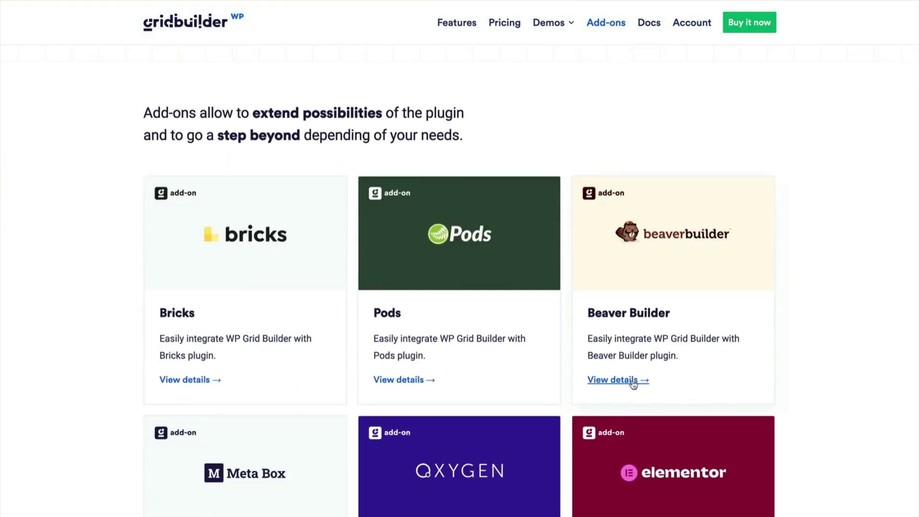
pyautogui.click(632, 381)
pyautogui.scroll(-4, 823, 365)
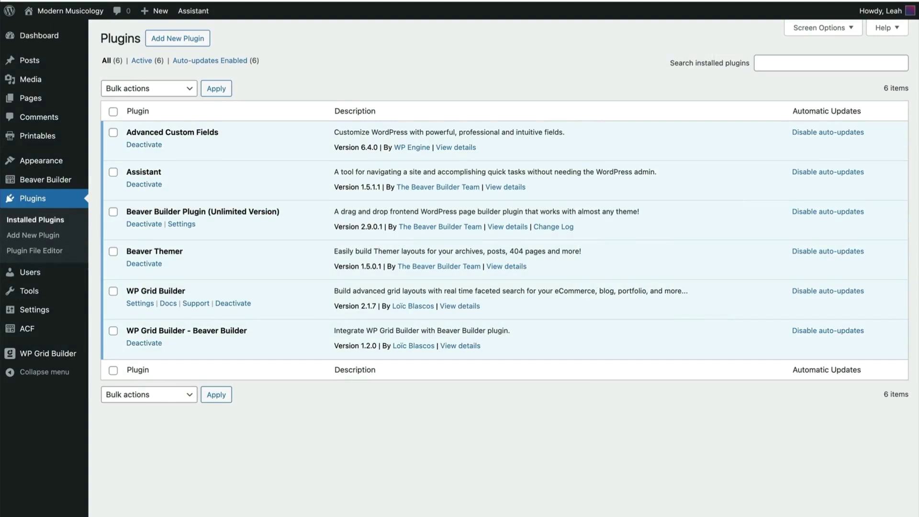
# - From the WP Grid Builder dashboard, go to All Facets and edit Printables Tags
pyautogui.click(57, 353)
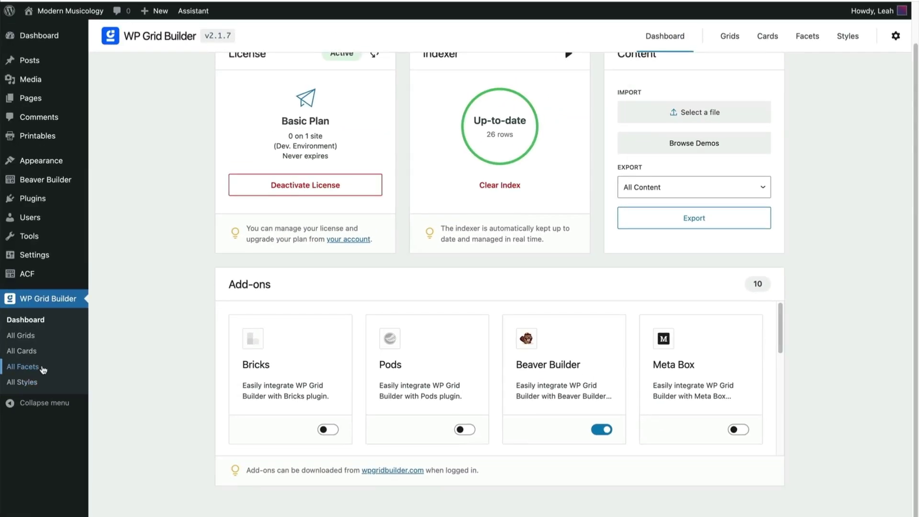
pyautogui.click(14, 368)
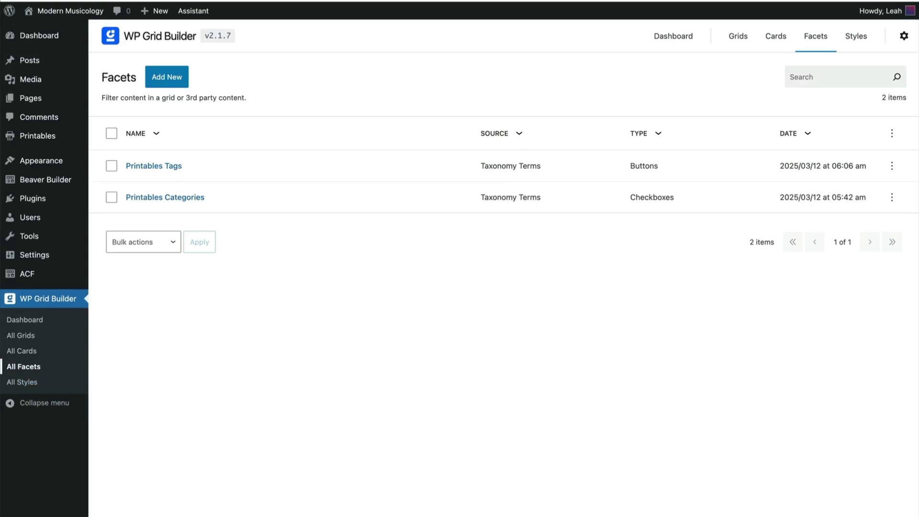
pyautogui.click(163, 168)
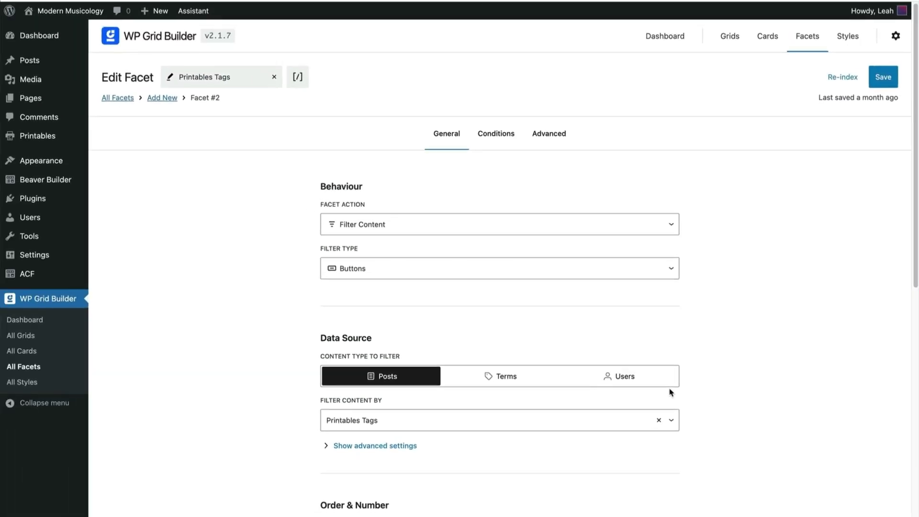
# - Discard facet changes, open Button Style 1, and show its Pressed button colours
pyautogui.click(847, 37)
pyautogui.click(550, 82)
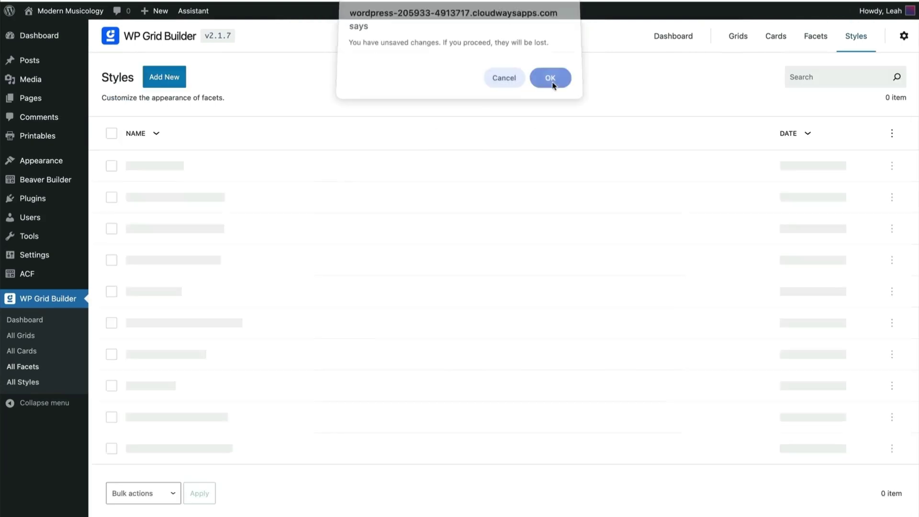
pyautogui.click(144, 166)
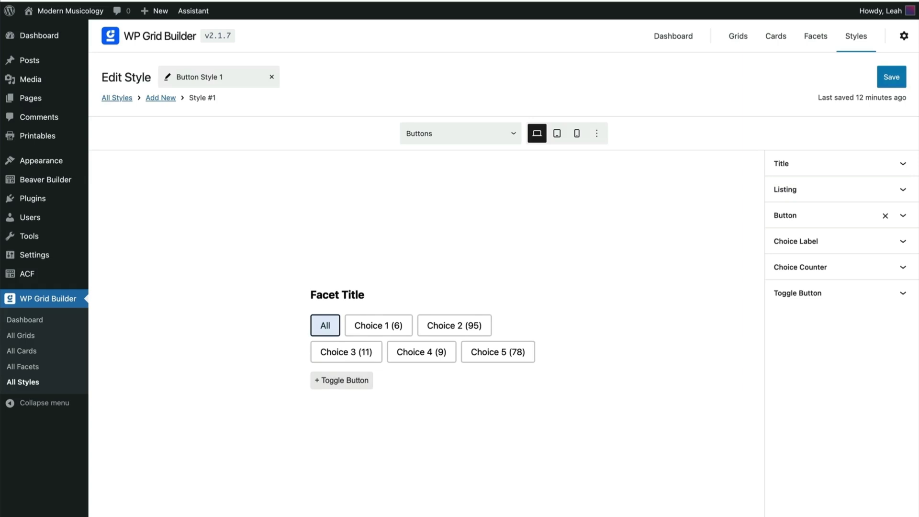
pyautogui.click(902, 216)
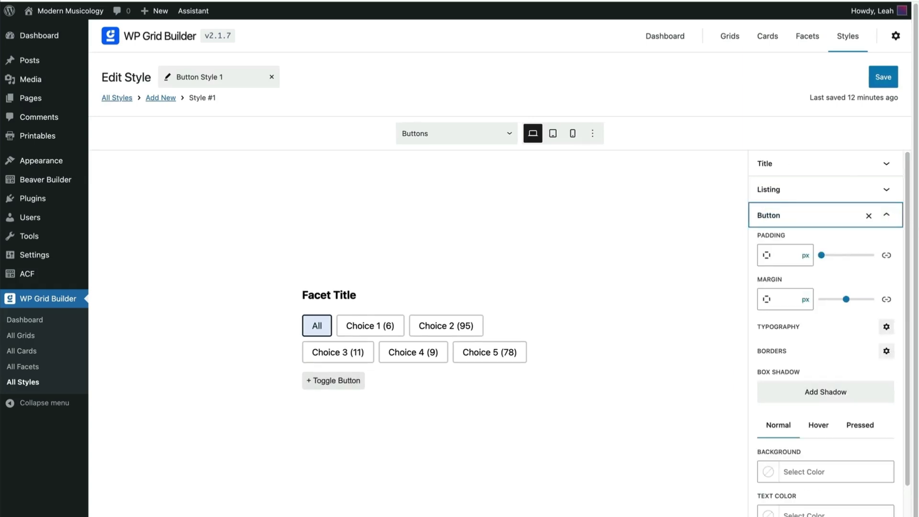
pyautogui.click(860, 424)
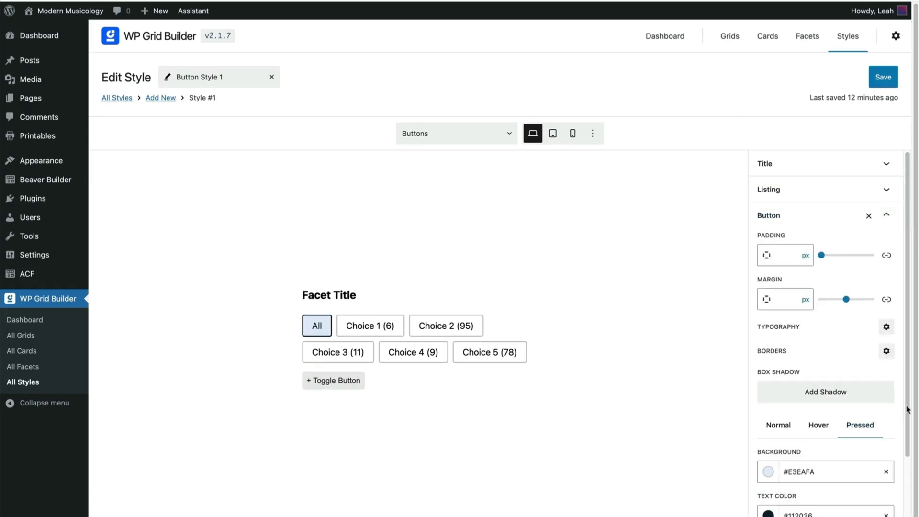
pyautogui.scroll(-3, 871, 422)
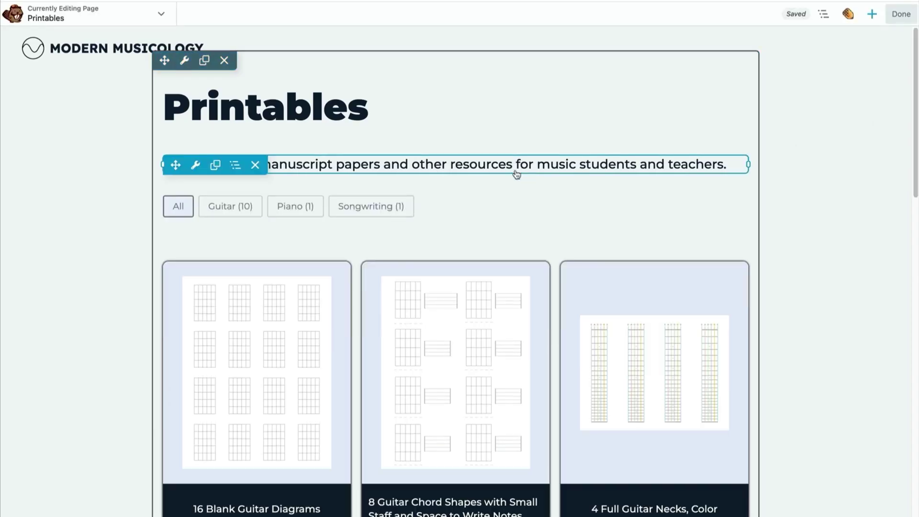
# - Delete the old filter buttons module and place a Facet module above the cards
pyautogui.click(244, 195)
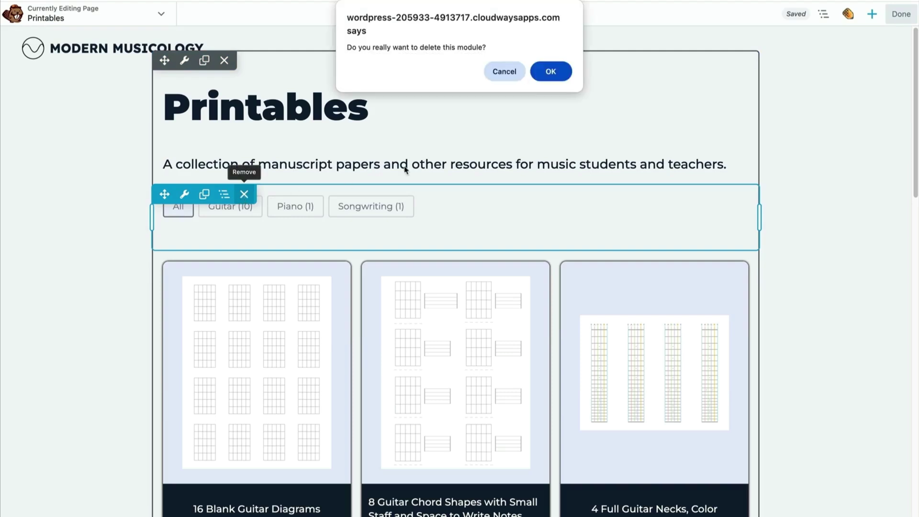
pyautogui.click(544, 75)
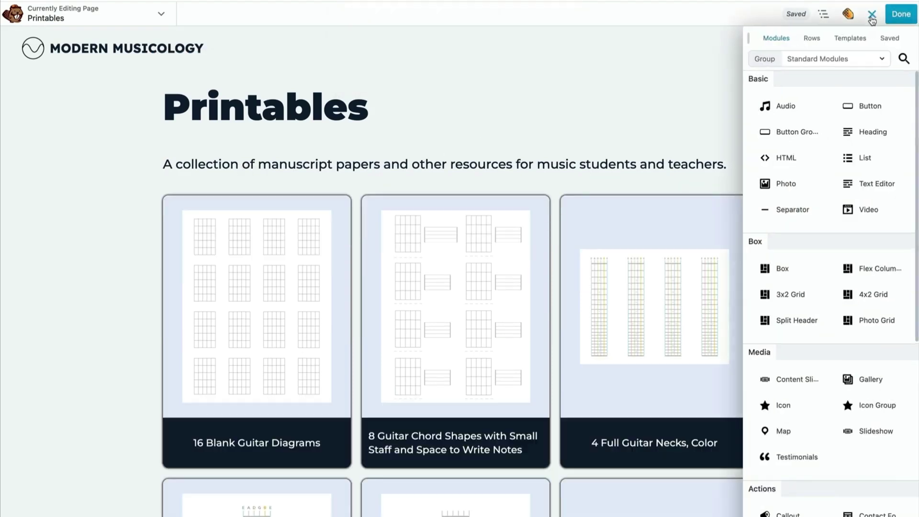
pyautogui.click(872, 14)
pyautogui.scroll(-7, 841, 243)
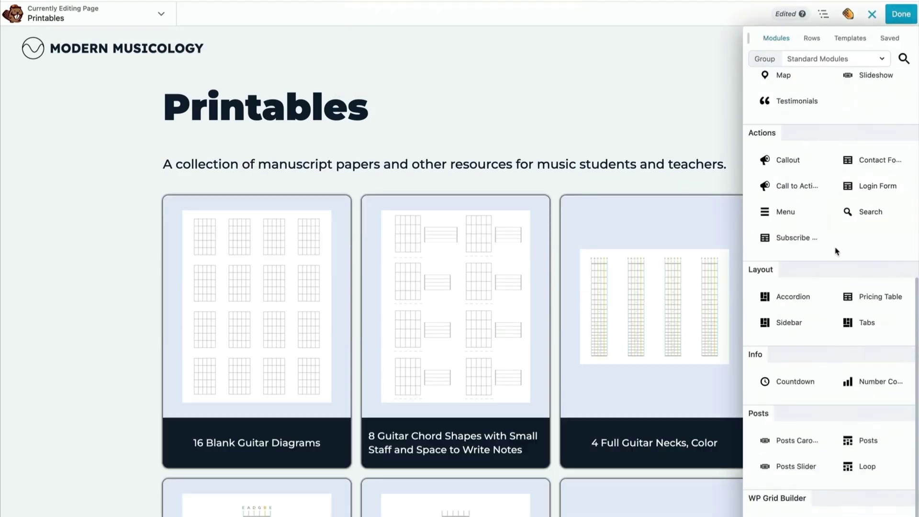
pyautogui.press('`')
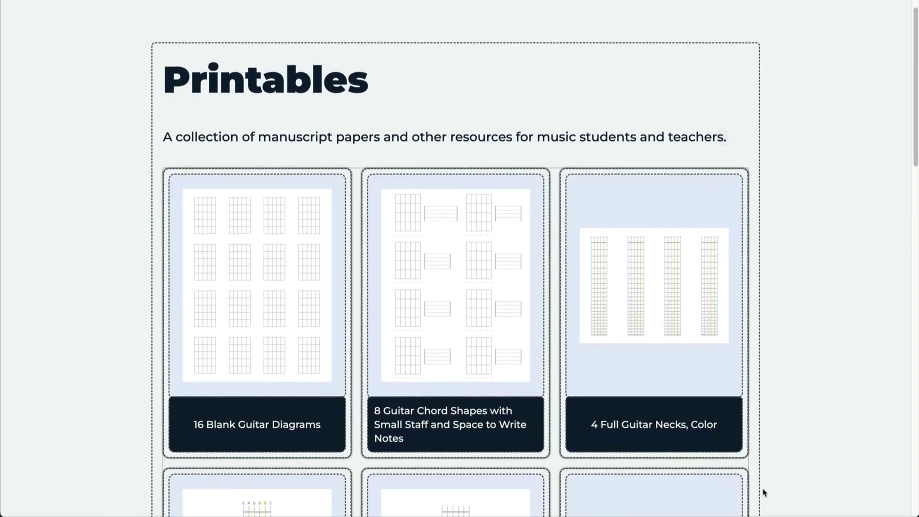
pyautogui.moveTo(763, 493); pyautogui.dragTo(436, 130)
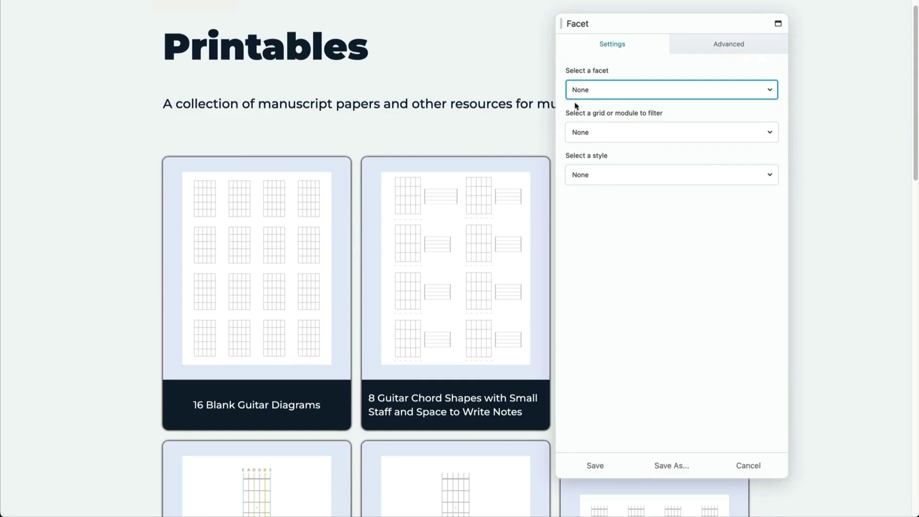
# - Set the facet to Printables Tags, targeting the Loop, with Button Style 1
pyautogui.click(593, 92)
pyautogui.click(597, 111)
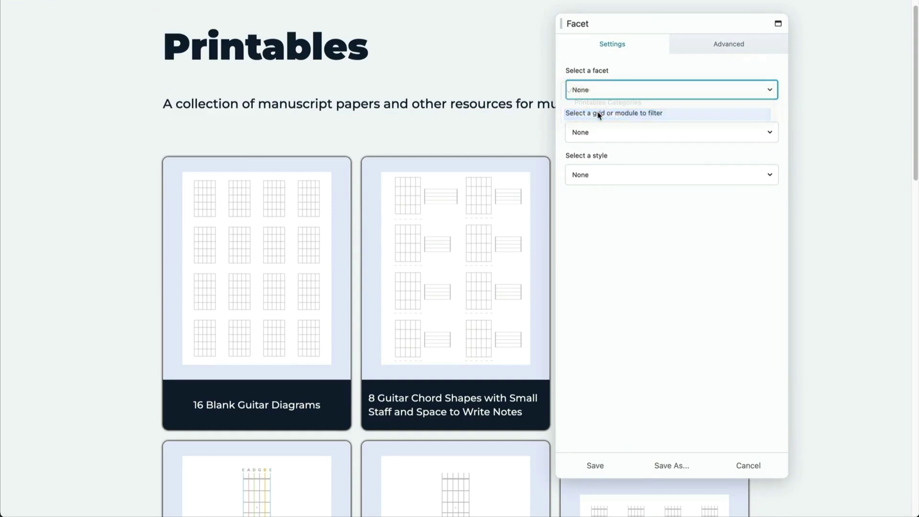
pyautogui.click(601, 128)
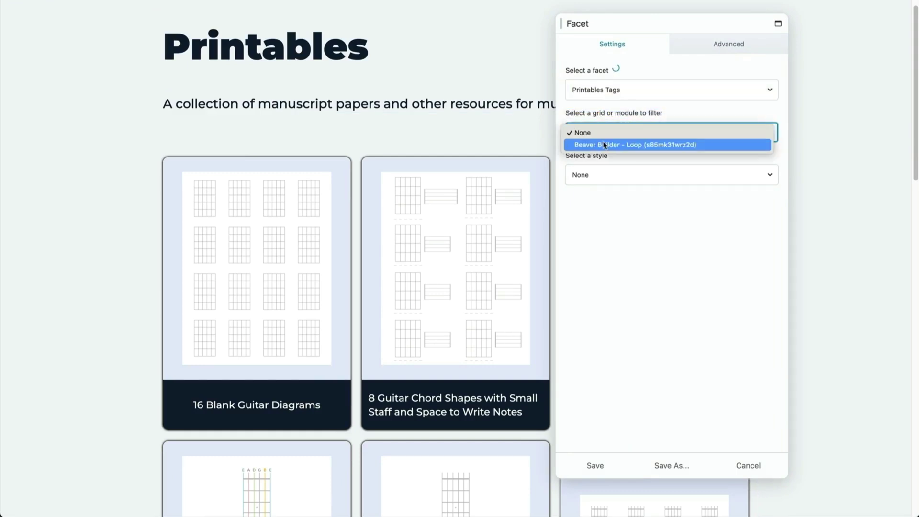
pyautogui.click(605, 143)
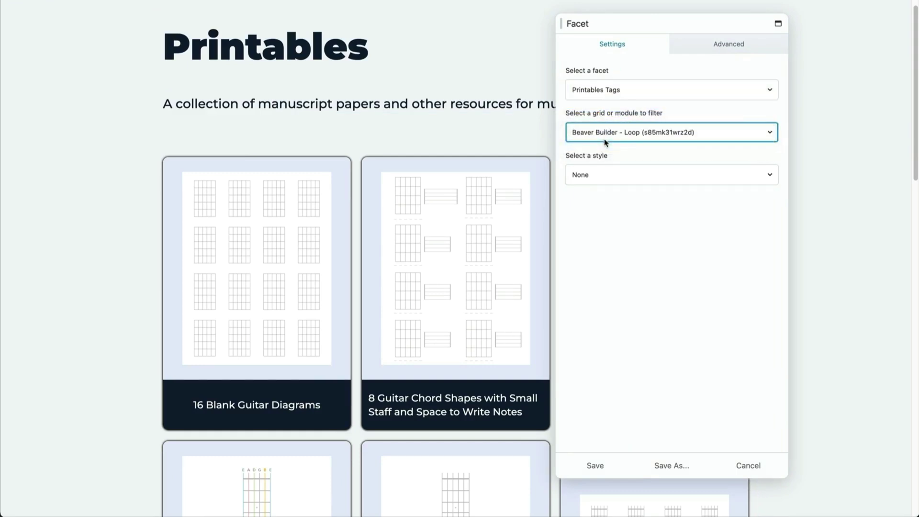
pyautogui.click(627, 180)
pyautogui.click(622, 187)
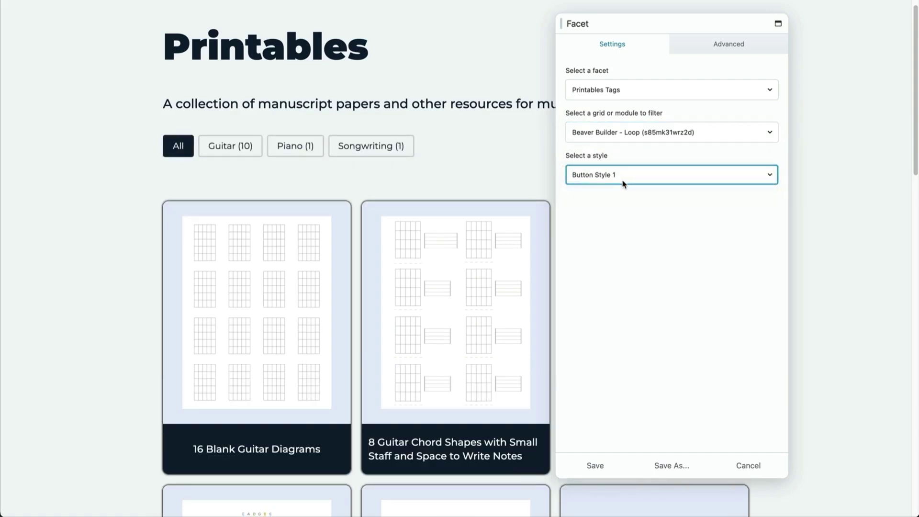
# - Save the facet settings, then filter the Printables cards by Songwriting, Piano, and finally All
pyautogui.click(595, 465)
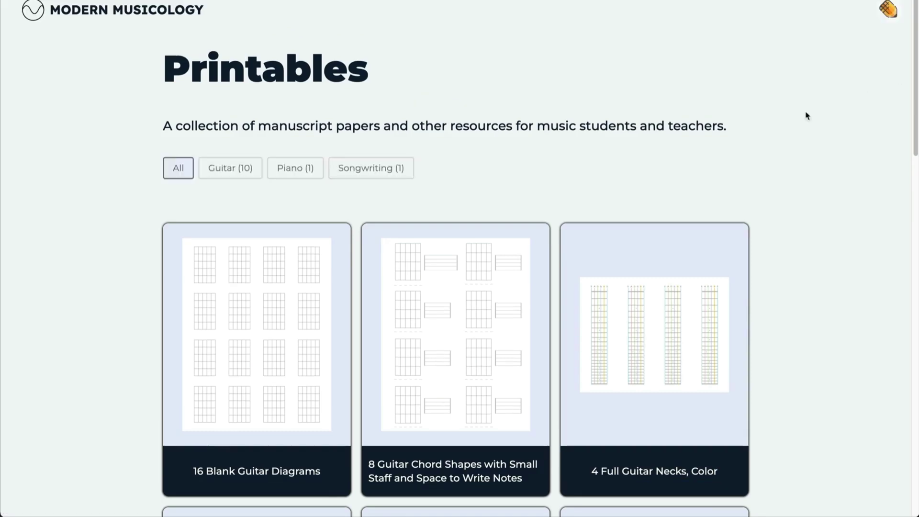
pyautogui.click(378, 168)
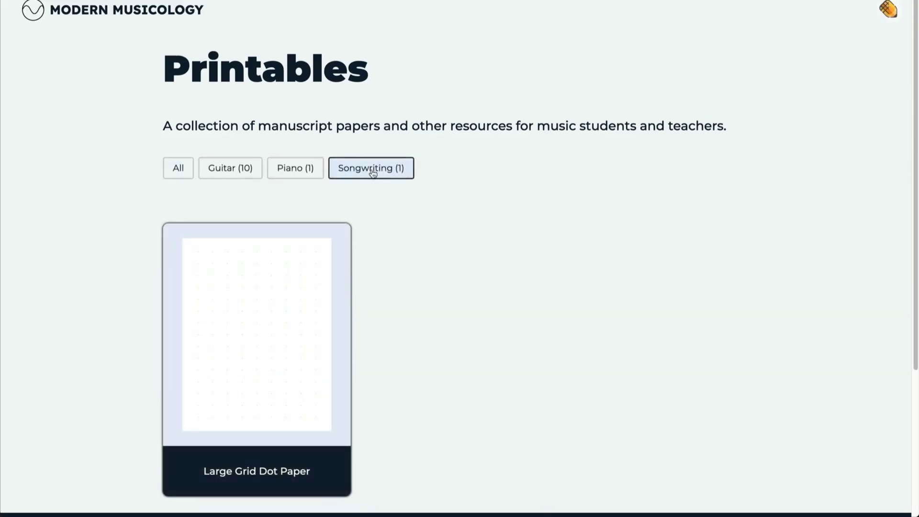
pyautogui.click(302, 169)
pyautogui.click(177, 168)
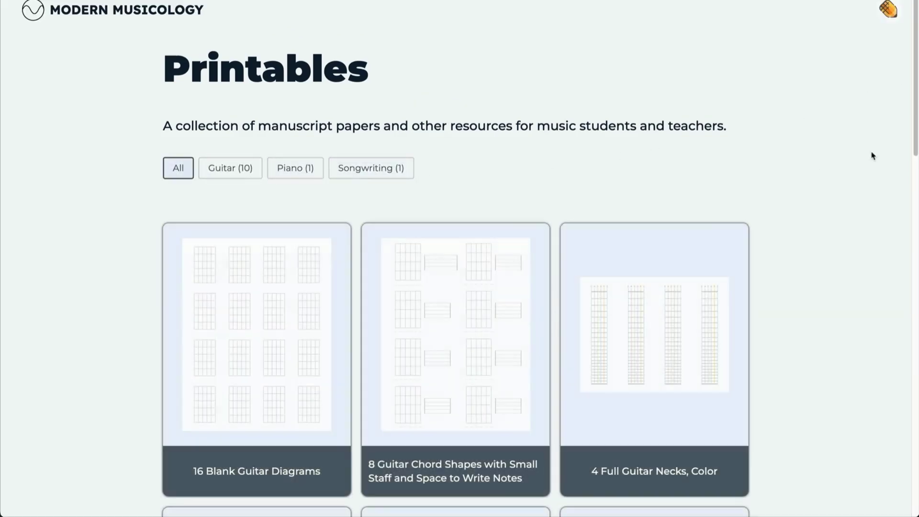